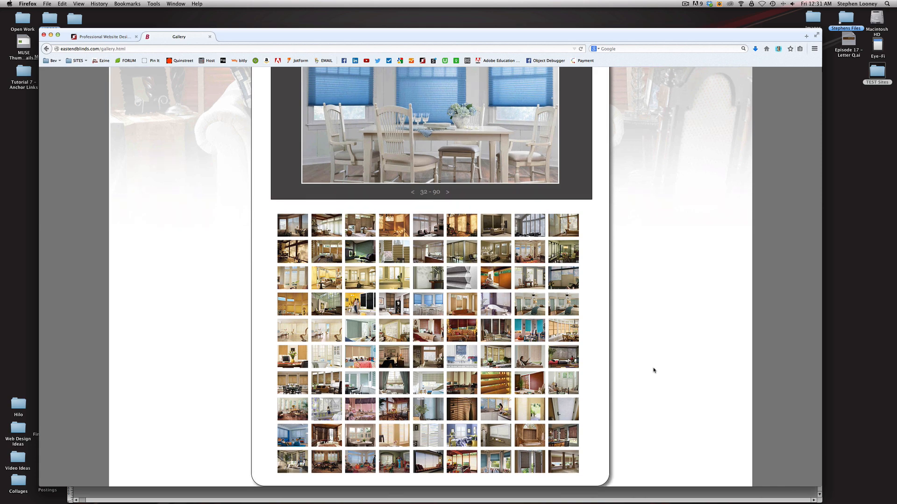
scroll(653, 371, up, 5)
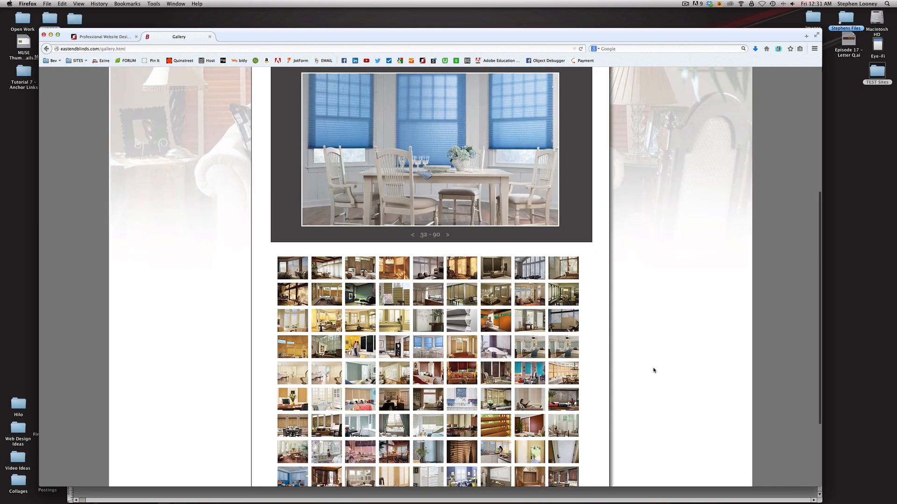
click(96, 37)
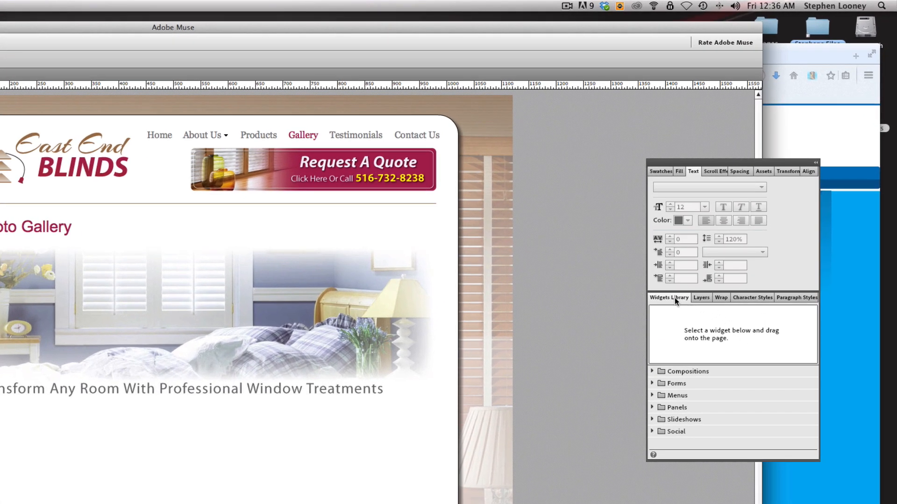
- Place a Thumbnails slideshow widget from the Widgets Library in the empty area below the "Transform Any Room With Professional Window Treatments" line
click(652, 419)
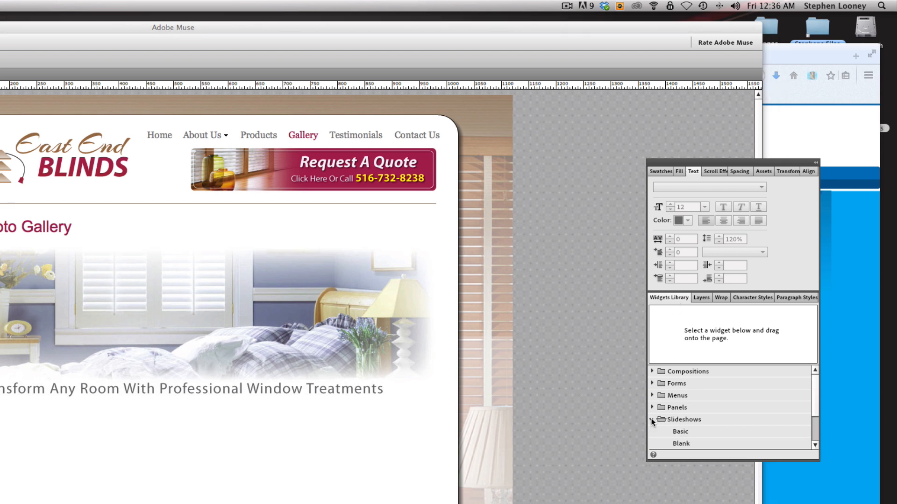
drag(817, 460, 817, 503)
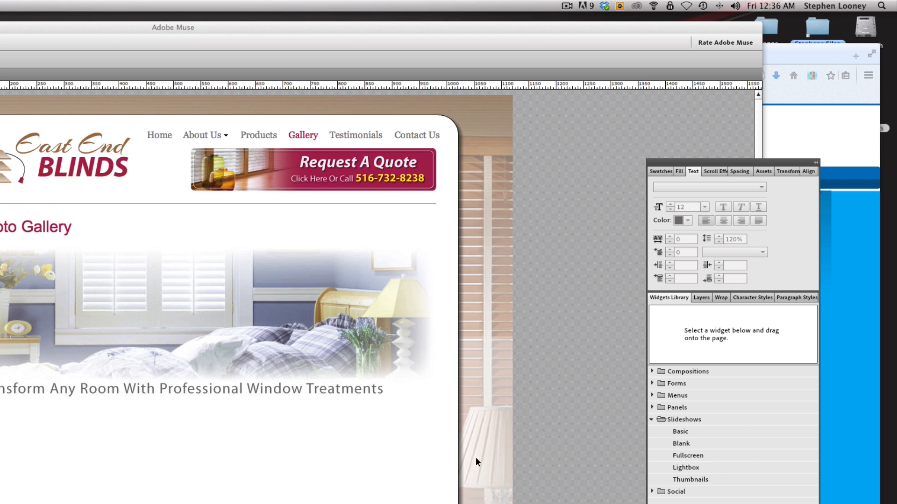
click(689, 481)
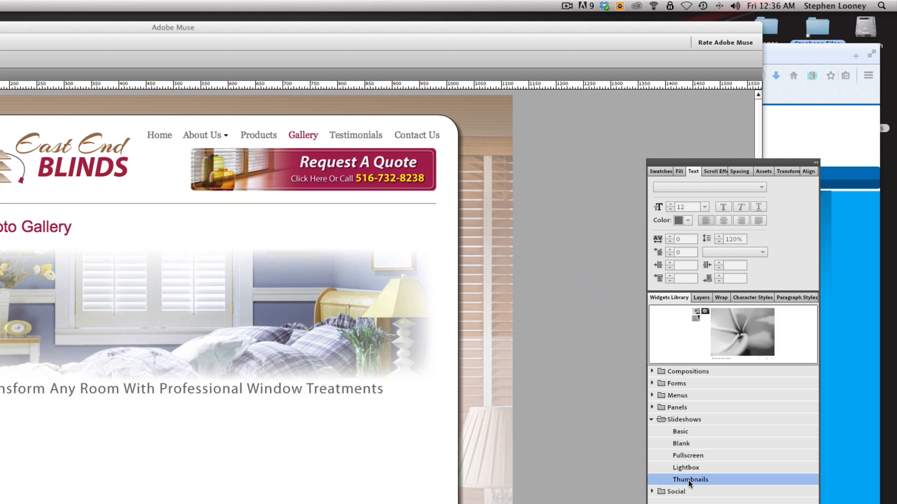
drag(695, 481, 50, 477)
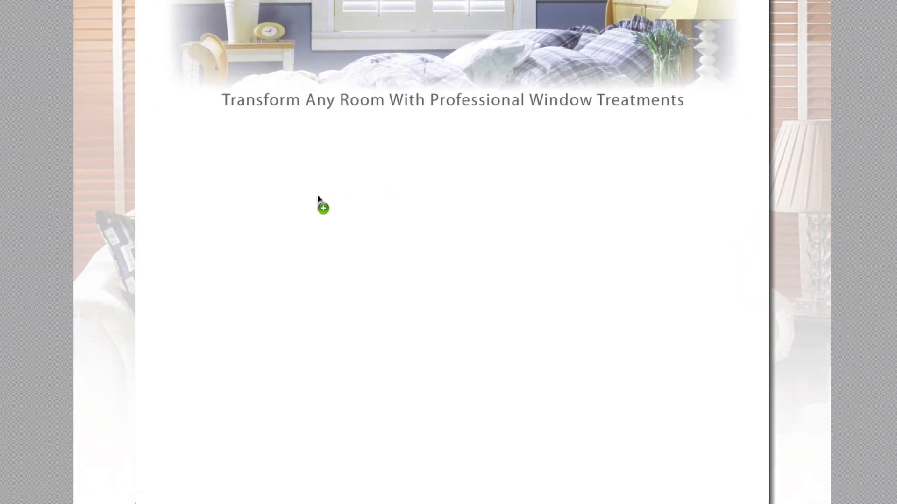
drag(318, 197, 317, 197)
drag(596, 255, 538, 210)
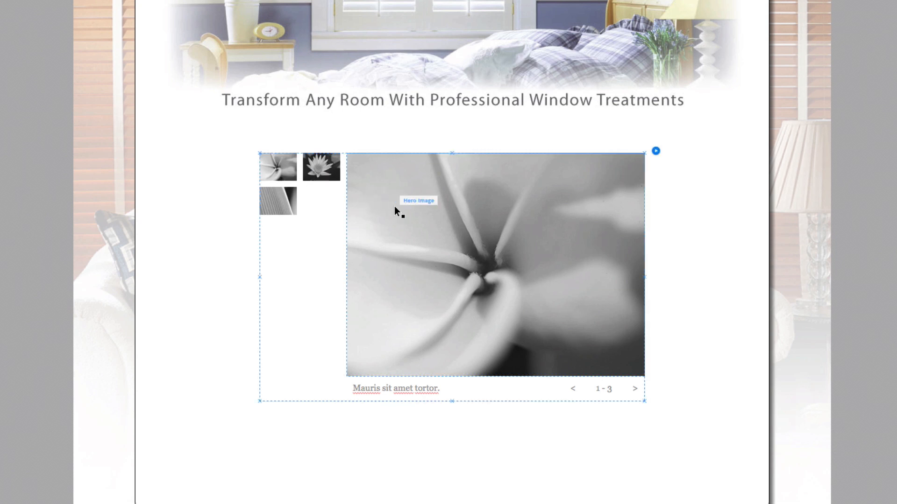
- Preview the sample slideshow images through their thumbnails
click(327, 168)
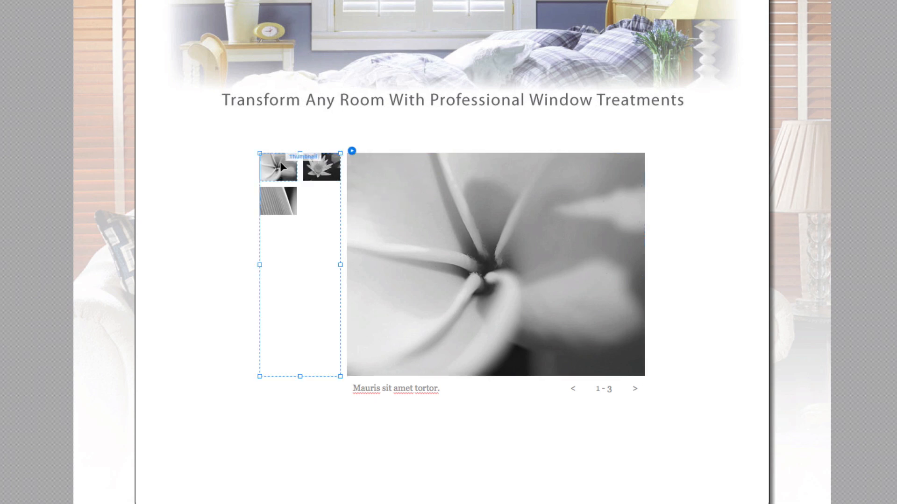
click(273, 192)
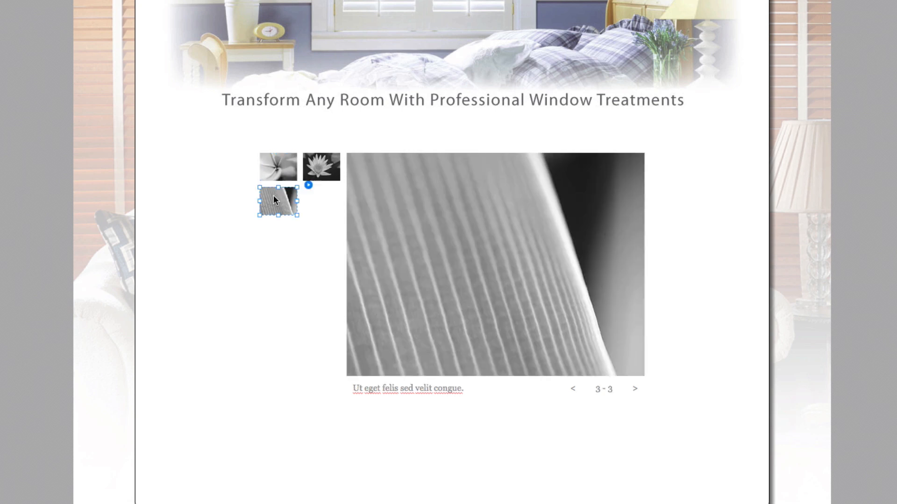
click(223, 196)
click(272, 164)
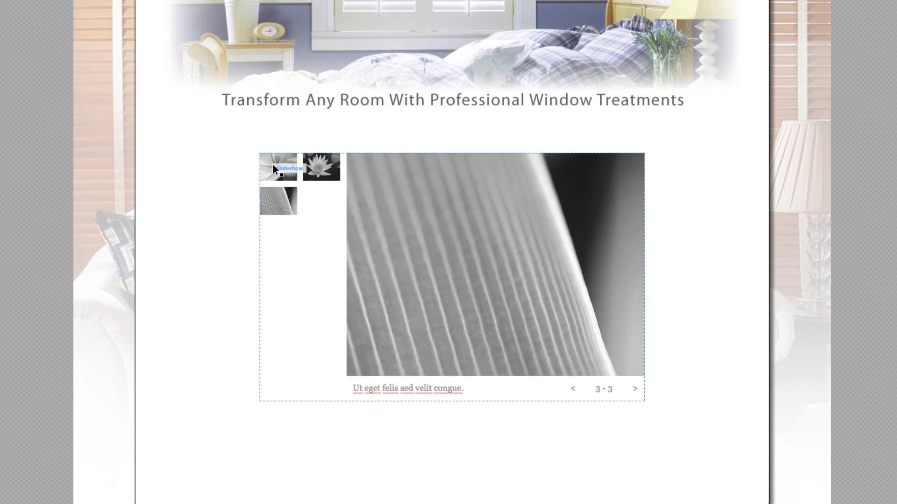
click(225, 207)
- Reposition the slideshow parts separately, raising the hero image towards the headline and moving the thumbnail group further left of it
click(506, 212)
drag(559, 214, 292, 207)
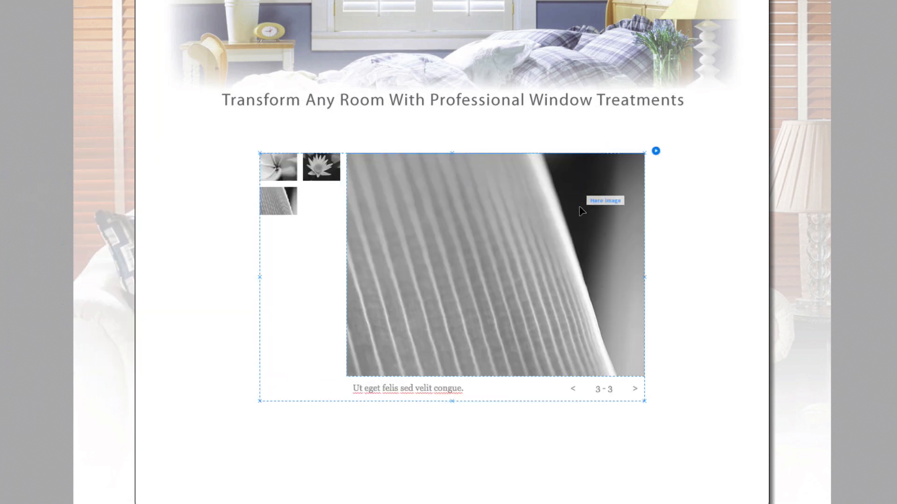
click(495, 207)
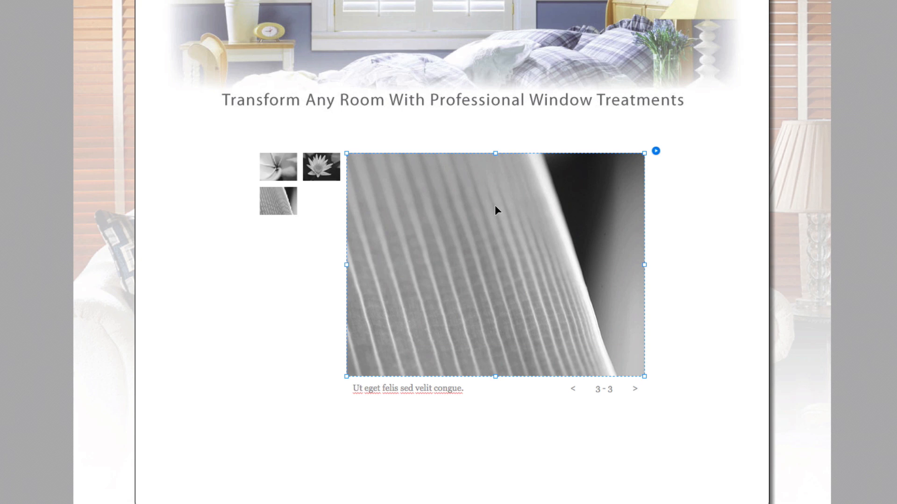
mouse_move(495, 206)
mouse_down()
mouse_move(665, 196)
mouse_move(638, 220)
mouse_move(502, 216)
mouse_up()
click(324, 180)
drag(324, 180, 242, 181)
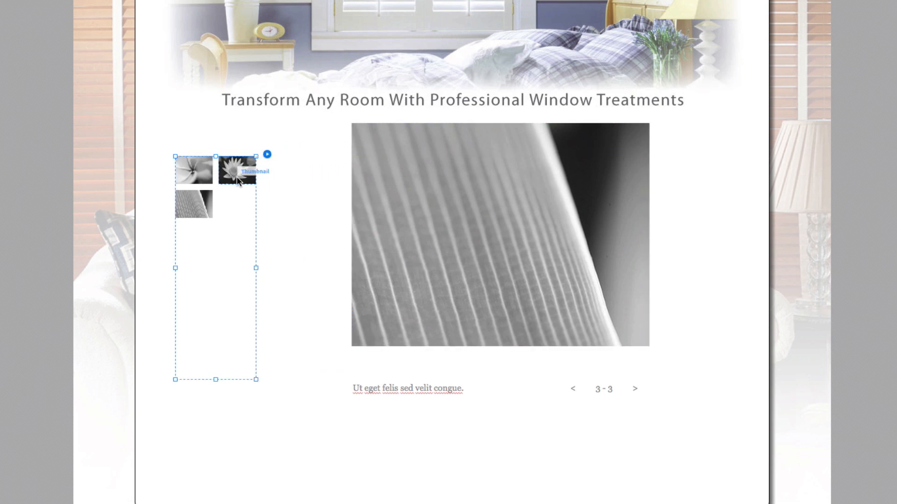
drag(511, 186, 446, 196)
drag(249, 170, 264, 149)
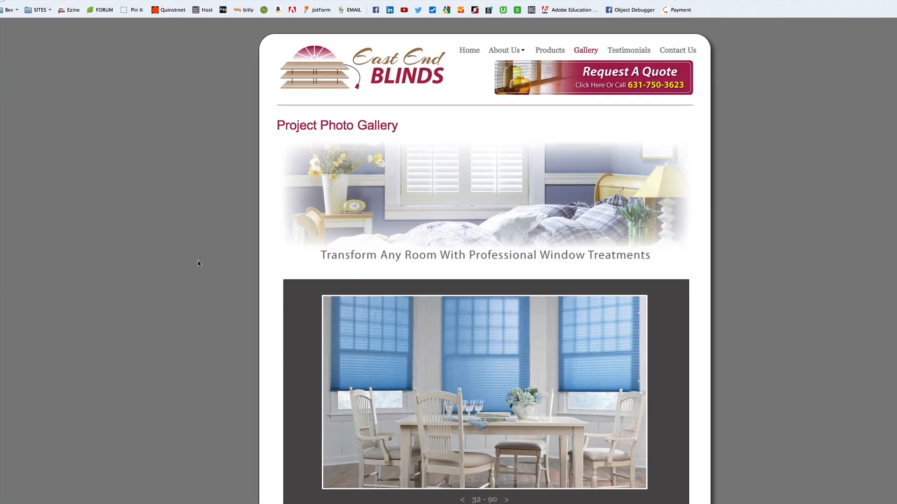
- Check the thumbnail grid on the live gallery page, preview its second photo, and return to Adobe Muse
scroll(196, 262, down, 8)
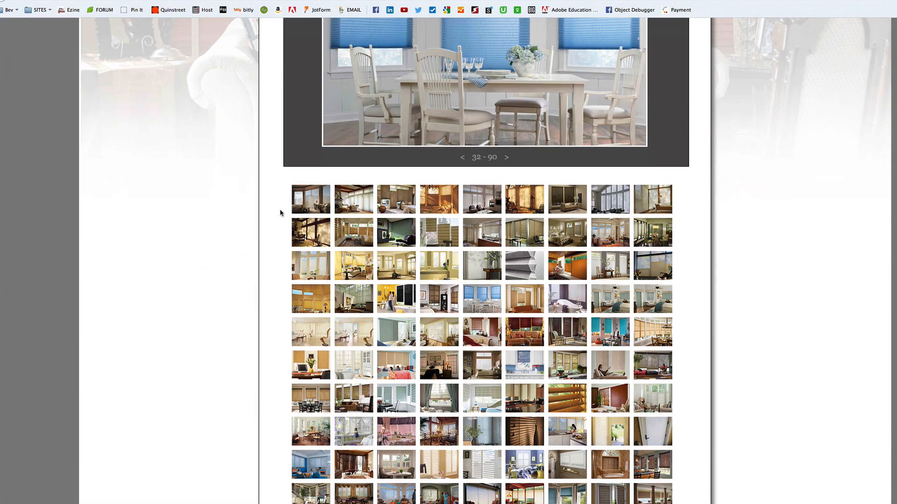
click(347, 204)
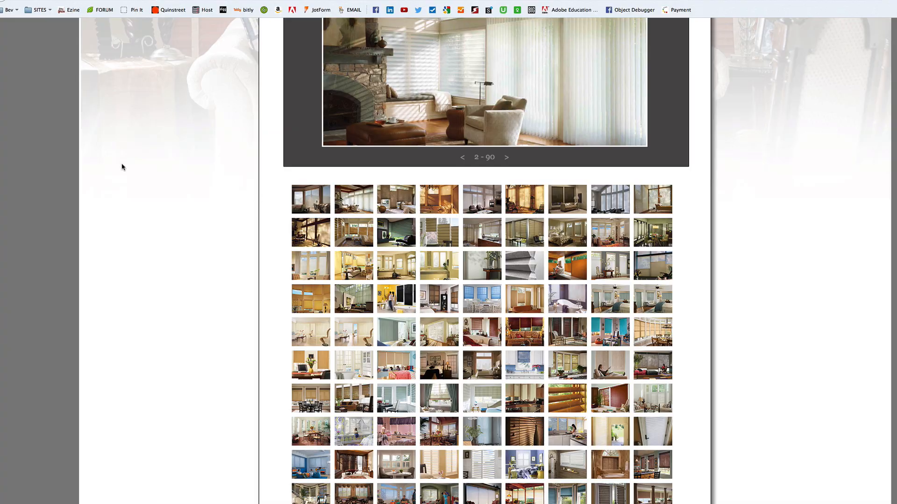
key(super+Tab)
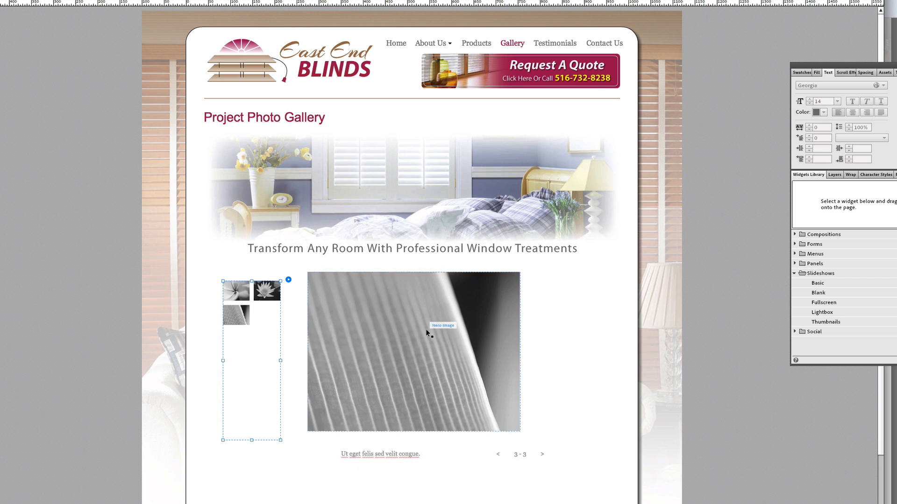
- Open the slideshow options for the hero image, review the transition types and choose Fade
click(379, 306)
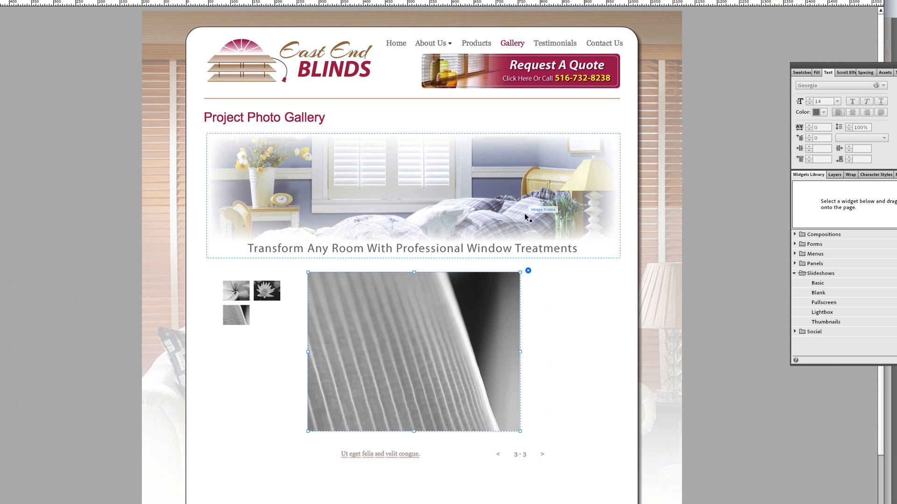
click(528, 271)
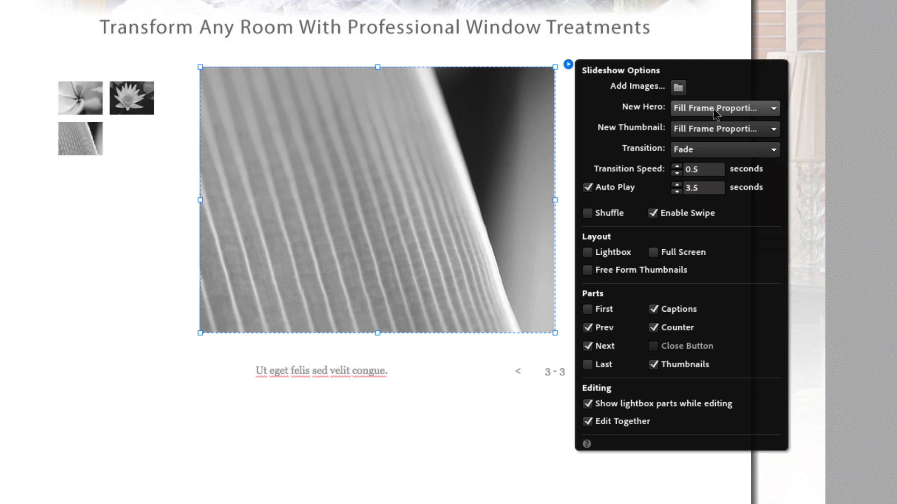
click(717, 149)
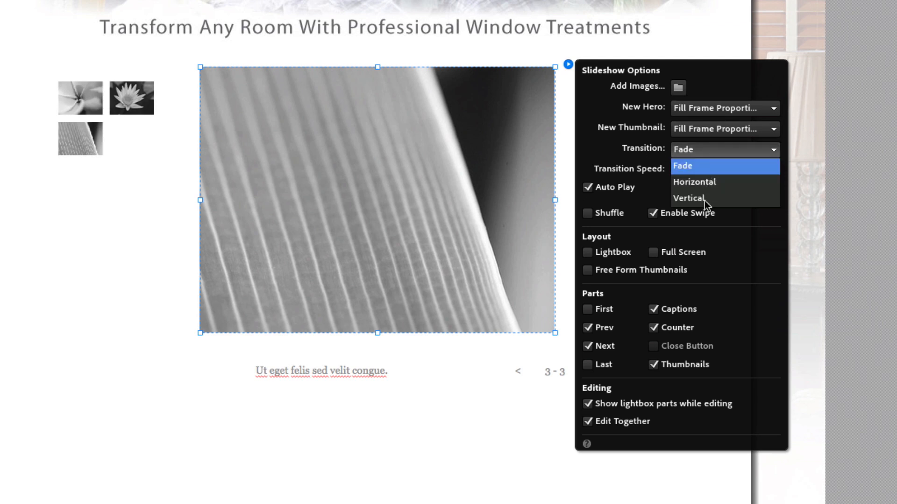
click(700, 159)
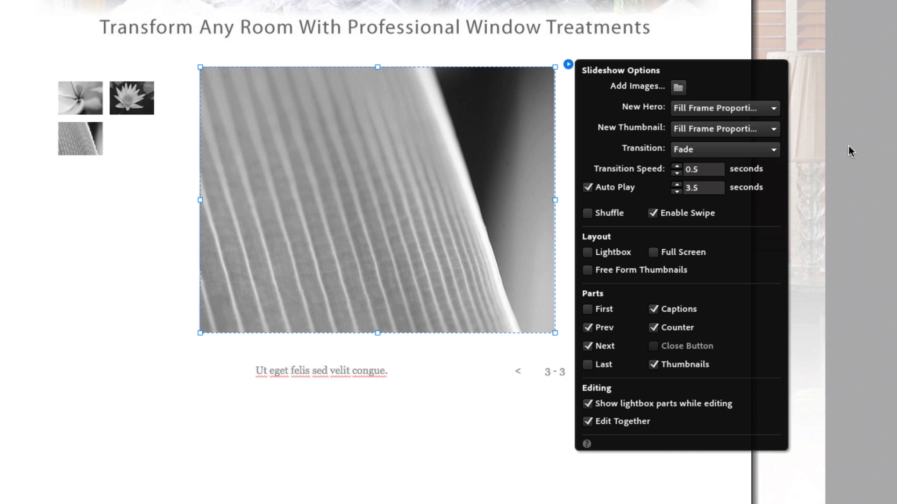
- Turn off the slideshow's Prev and Next arrows, counter, captions and thumbnails
click(587, 327)
click(653, 328)
click(654, 310)
click(653, 366)
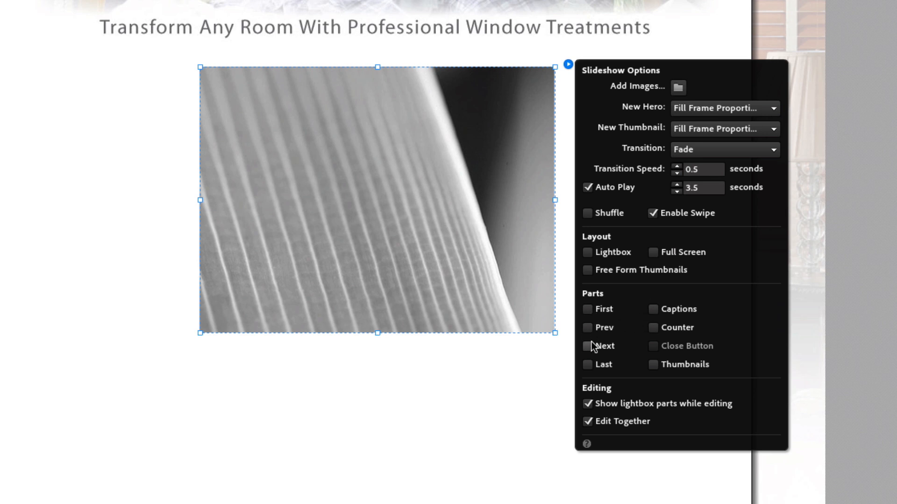
- Turn the Prev and Next arrows, counter and thumbnails back on and close the slideshow options
click(587, 327)
click(653, 328)
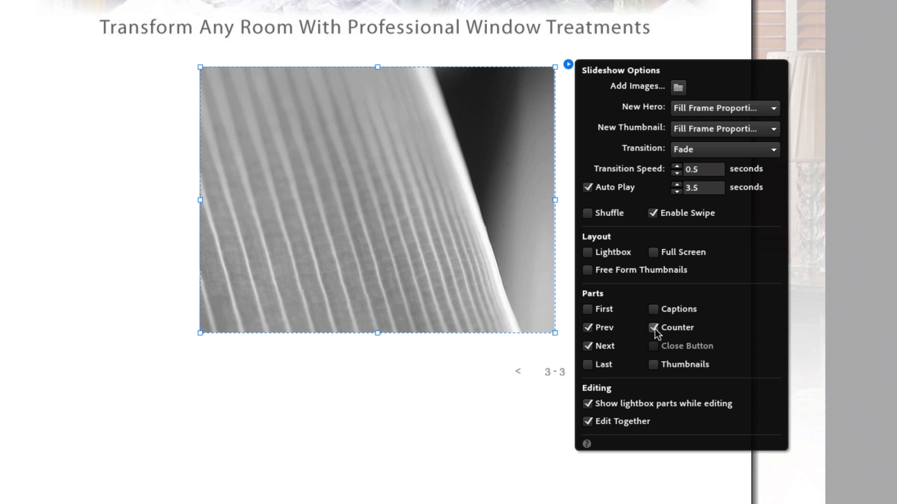
click(654, 367)
click(891, 17)
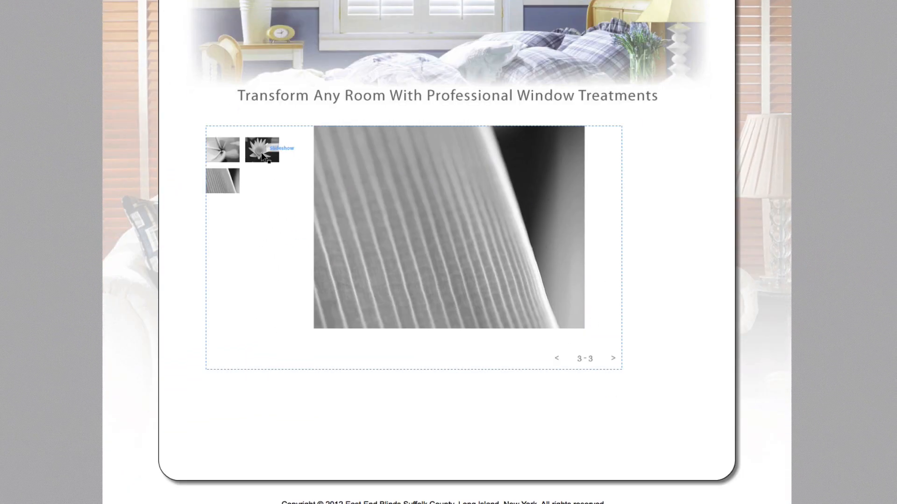
- Move the thumbnail group below the hero image's lower left and centre the hero image under the headline
click(273, 179)
click(262, 186)
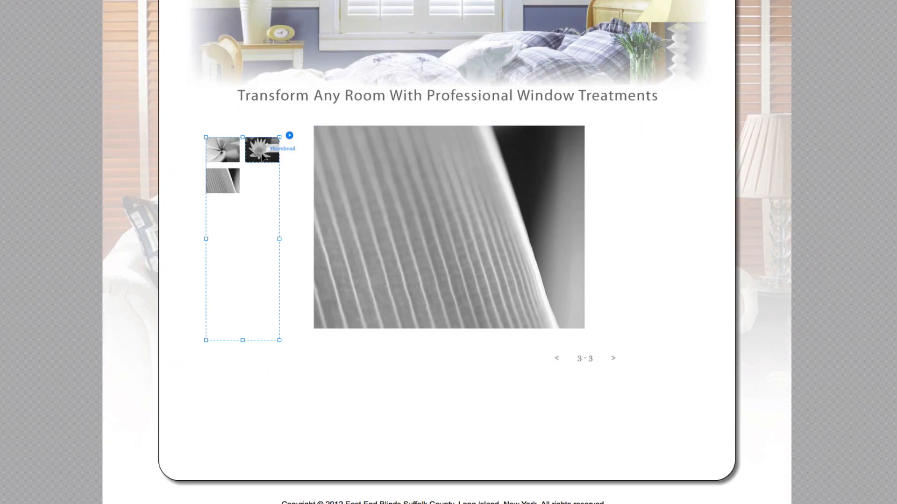
drag(266, 151, 280, 398)
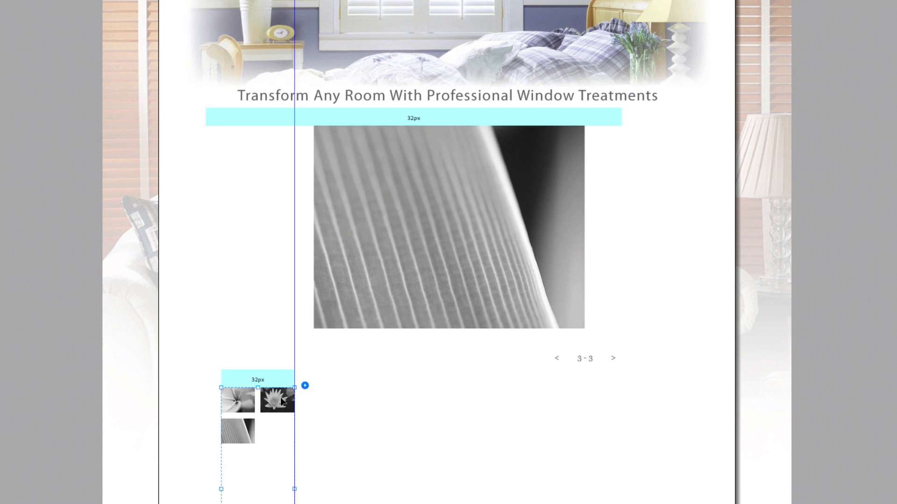
click(430, 239)
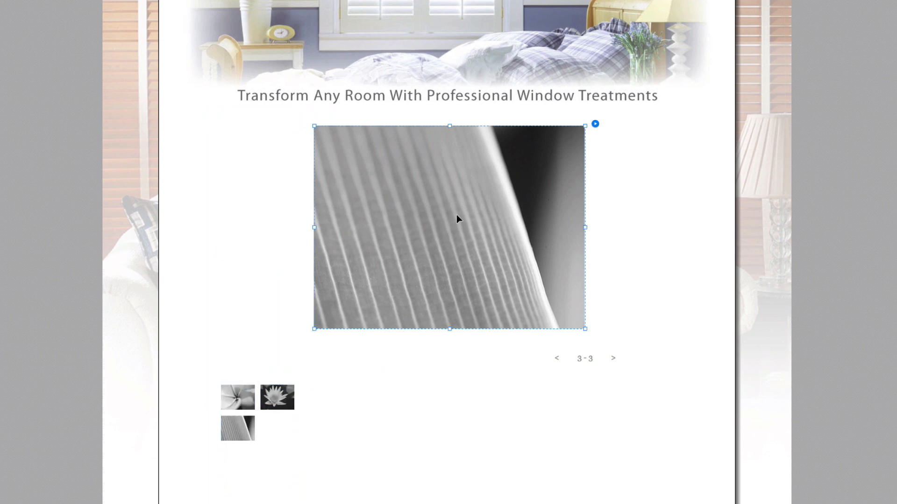
mouse_move(457, 216)
mouse_down()
mouse_move(503, 218)
mouse_move(443, 217)
mouse_move(454, 217)
mouse_up()
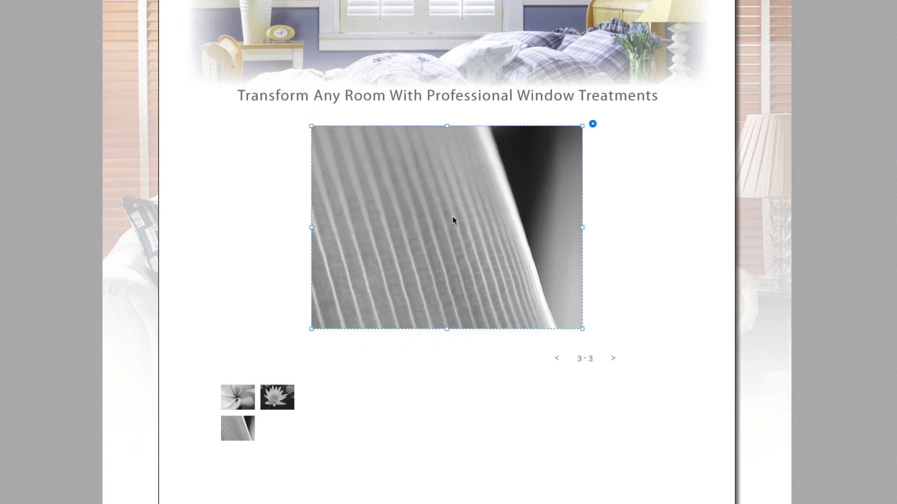
click(560, 357)
drag(558, 358, 400, 344)
key(ctrl+z)
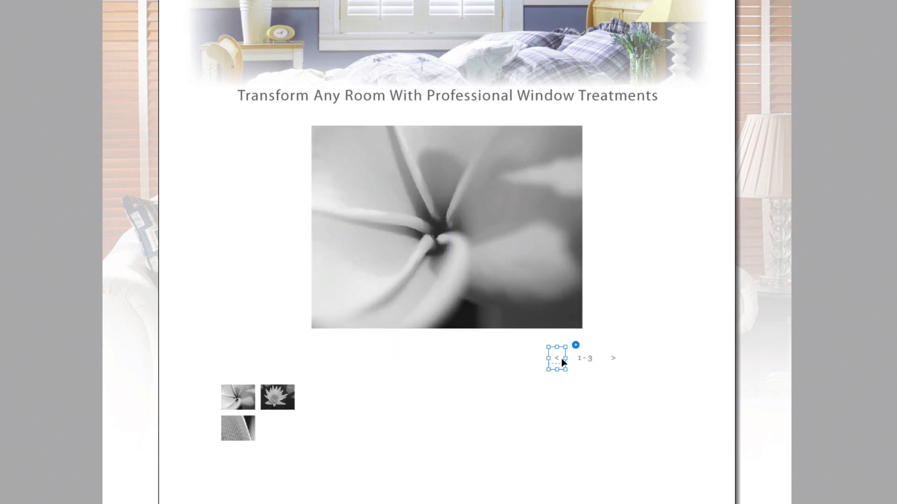
- Select the Prev arrow, counter and Next arrow together and move them as a group to centre just beneath the hero image
click(615, 358)
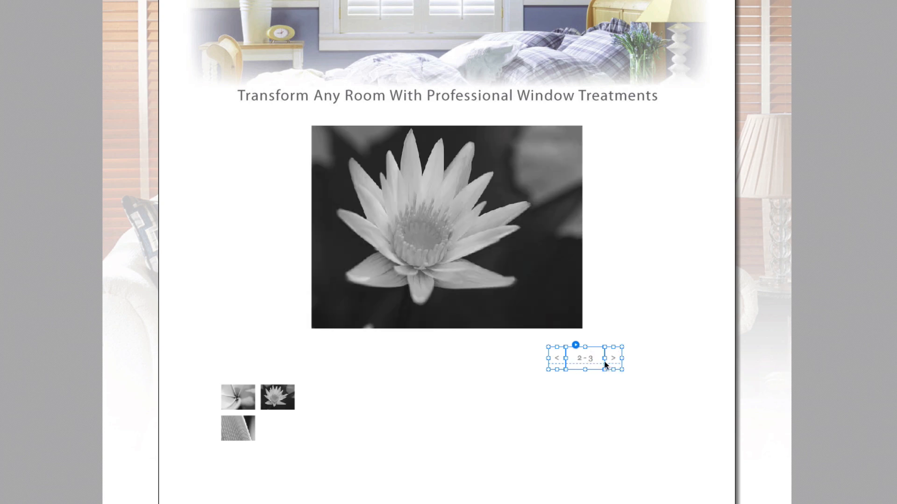
drag(605, 362, 454, 350)
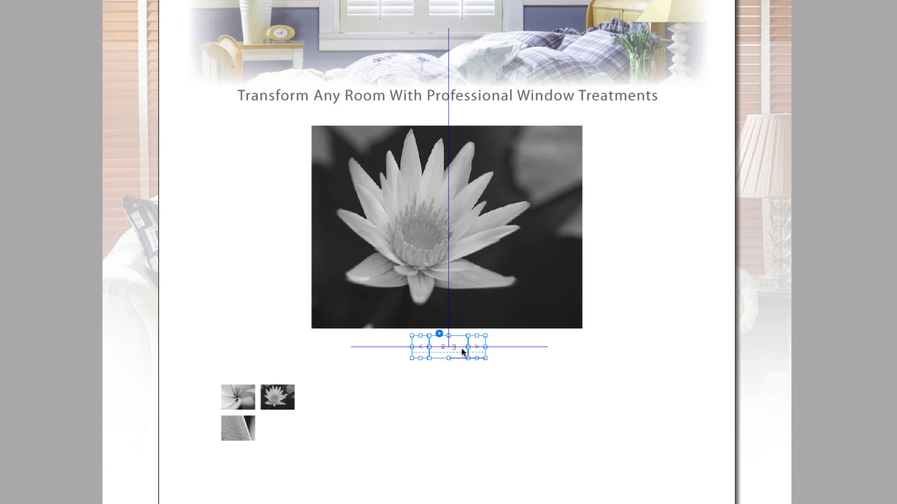
drag(462, 348, 461, 349)
click(520, 386)
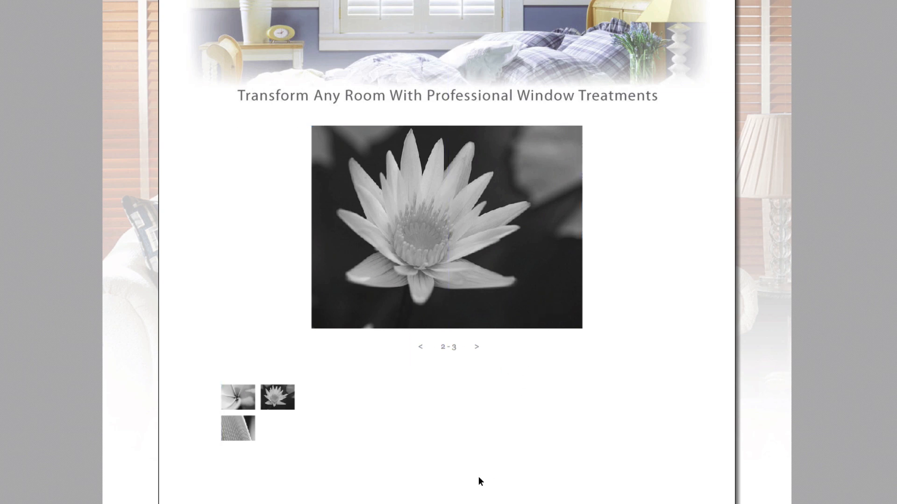
- Turn on Captions in the options for the whole slideshow
click(558, 207)
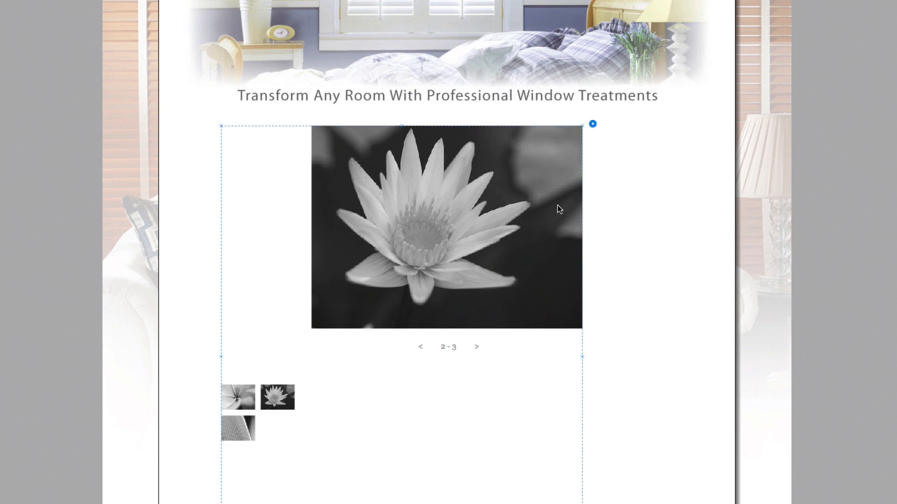
click(592, 124)
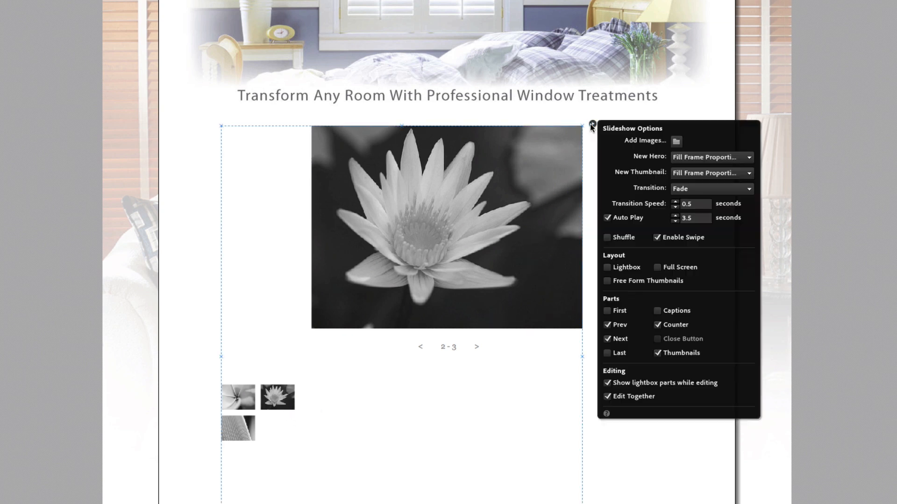
click(658, 311)
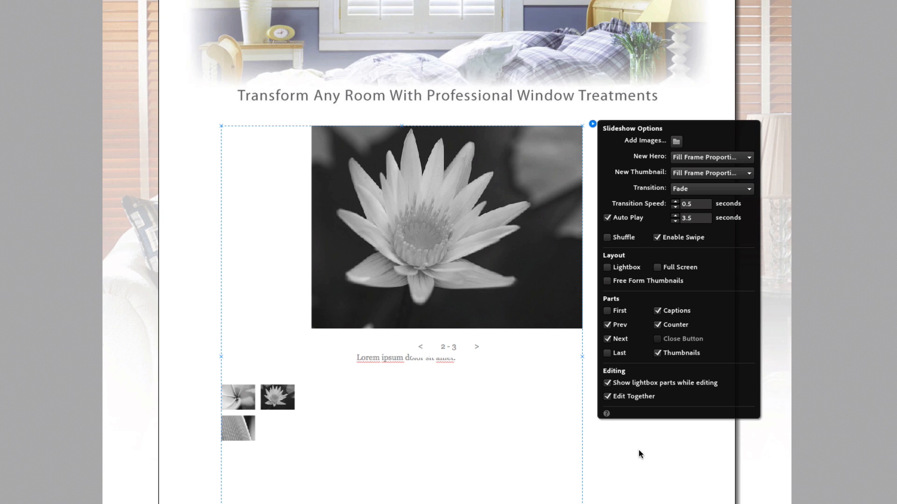
- Move the caption box to the right of the hero image and resize it into a narrow column matching the image's height
click(383, 360)
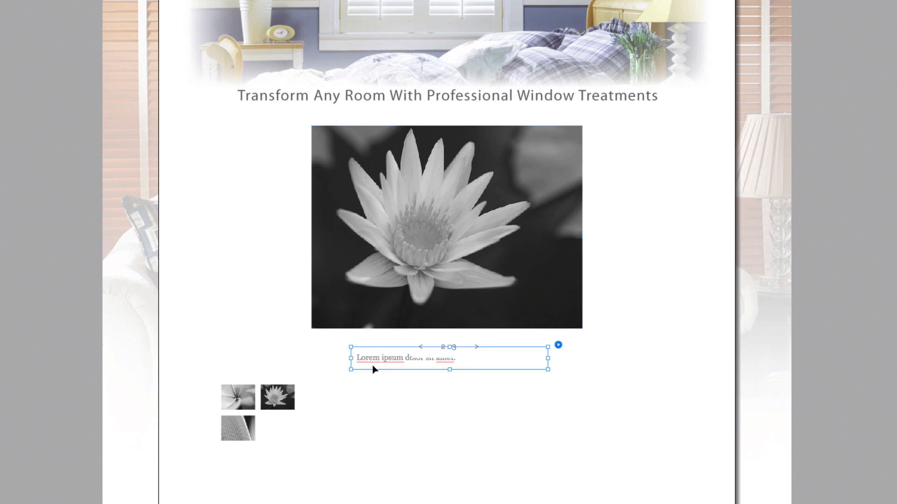
drag(372, 369, 619, 139)
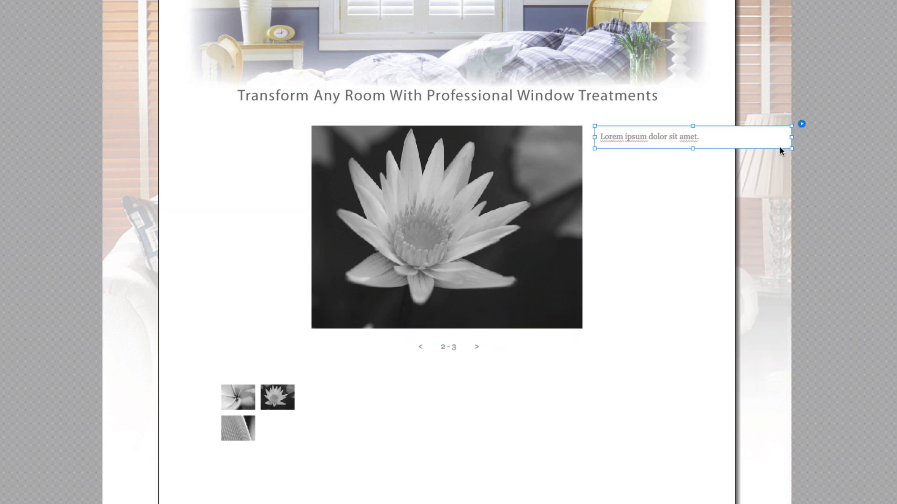
drag(790, 148, 689, 328)
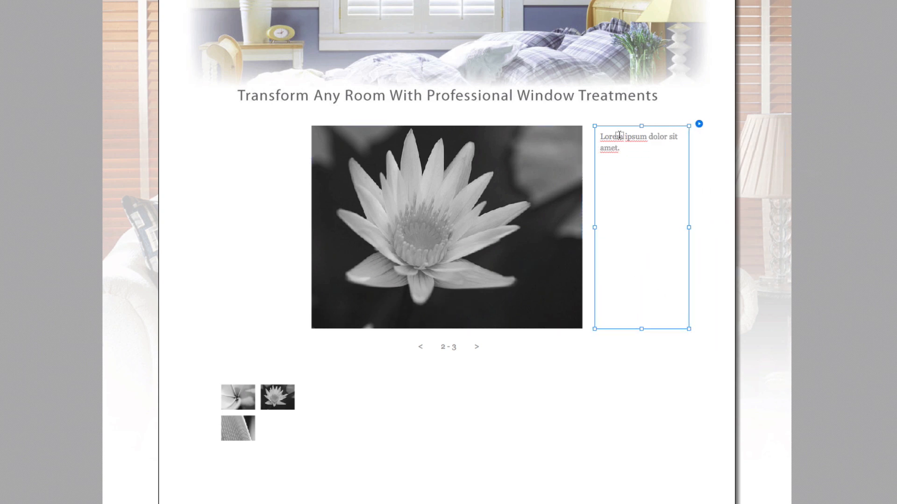
- Replace the water lily slide's caption with the placeholder text "Caption 1" repeated over several lines
triple_click(619, 136)
text(Caption)
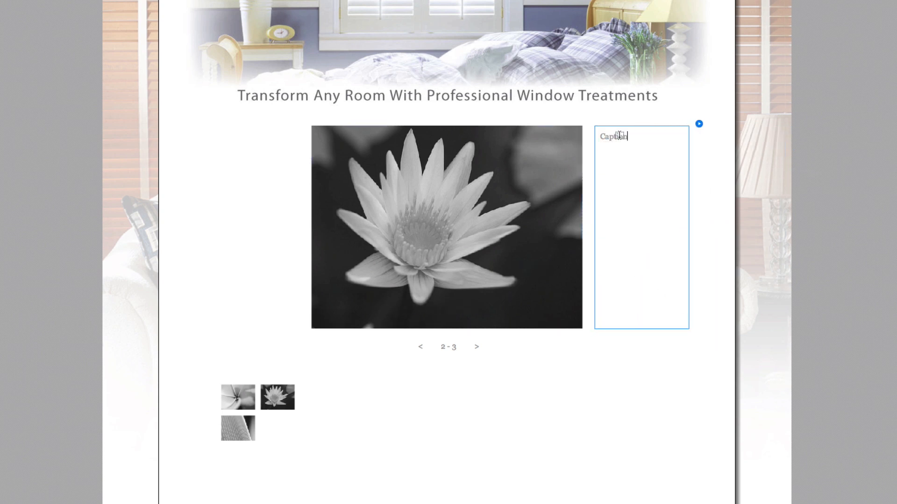
text( 1)
key(ctrl+c)
key(ctrl+v)
key(ctrl+v)
key(ctrl+v)
key(ctrl+v)
key(ctrl+v)
key(ctrl+v)
key(ctrl+v)
key(ctrl+v)
key(ctrl+v)
key(ctrl+v)
key(ctrl+v)
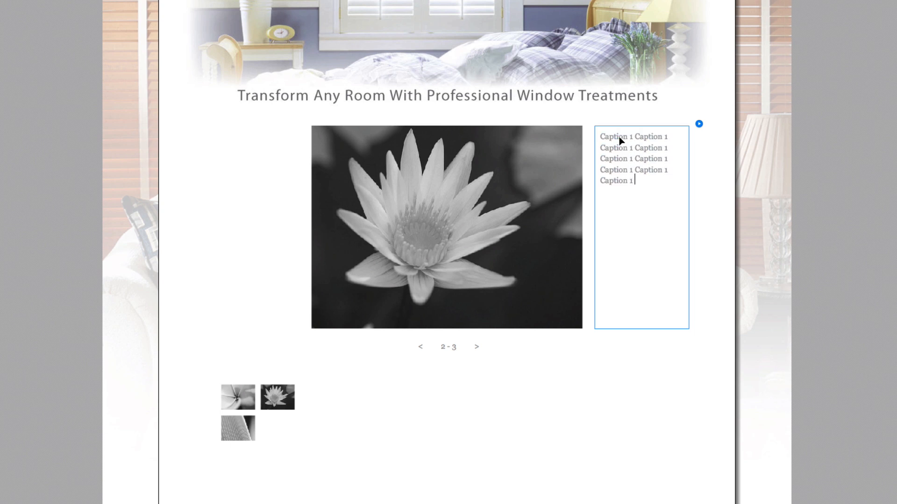
key(ctrl+a)
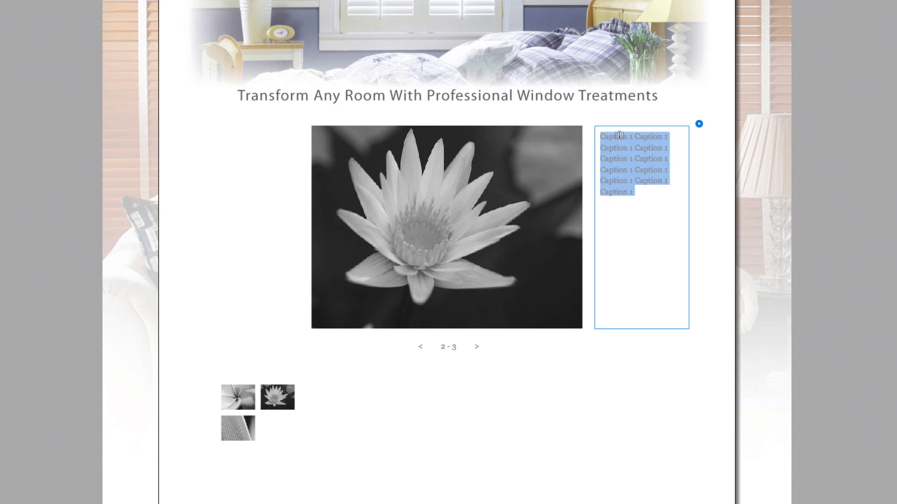
key(Escape)
- Show the third thumbnail's slide and replace its caption with "Caption 2" repeated over five lines
click(241, 406)
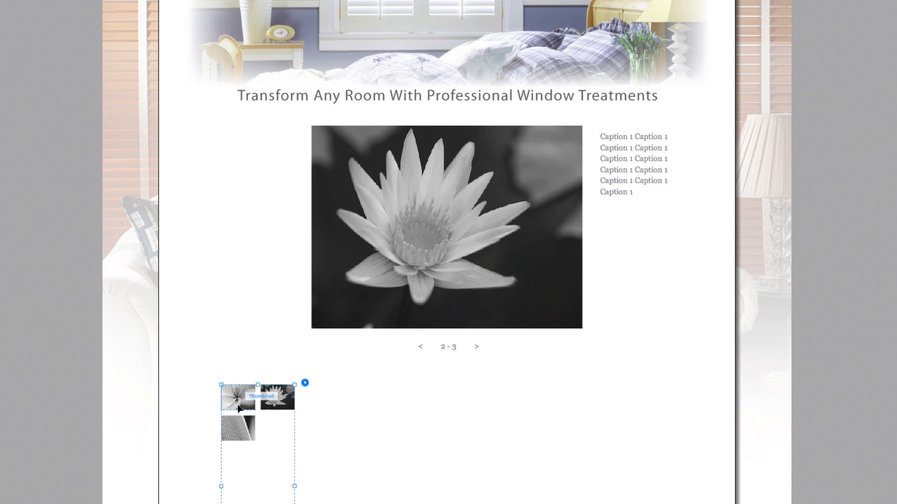
click(232, 425)
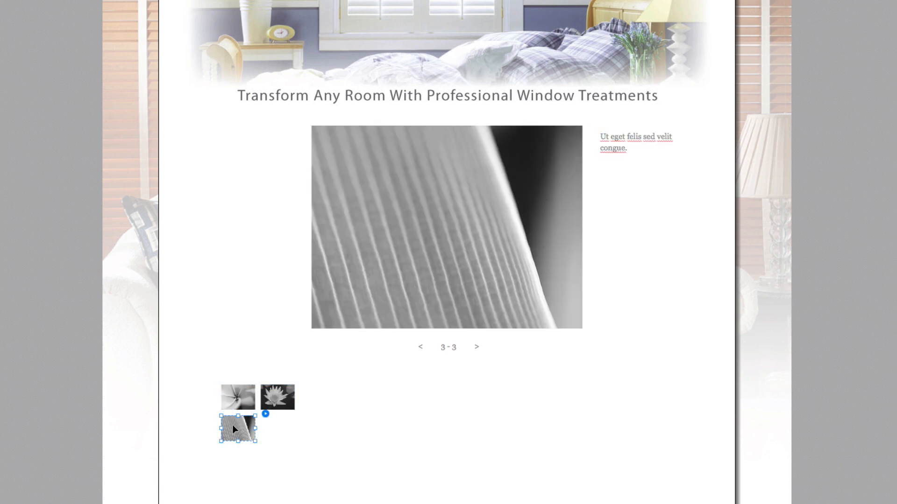
triple_click(608, 137)
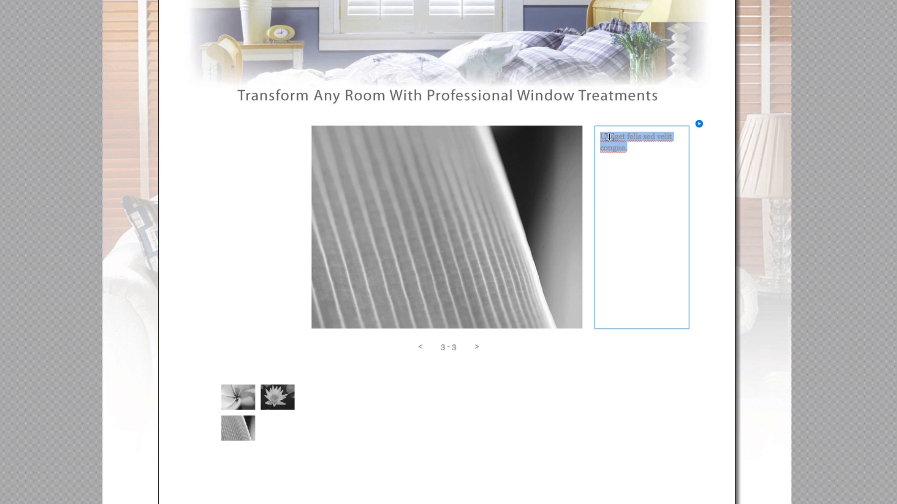
text(Caption)
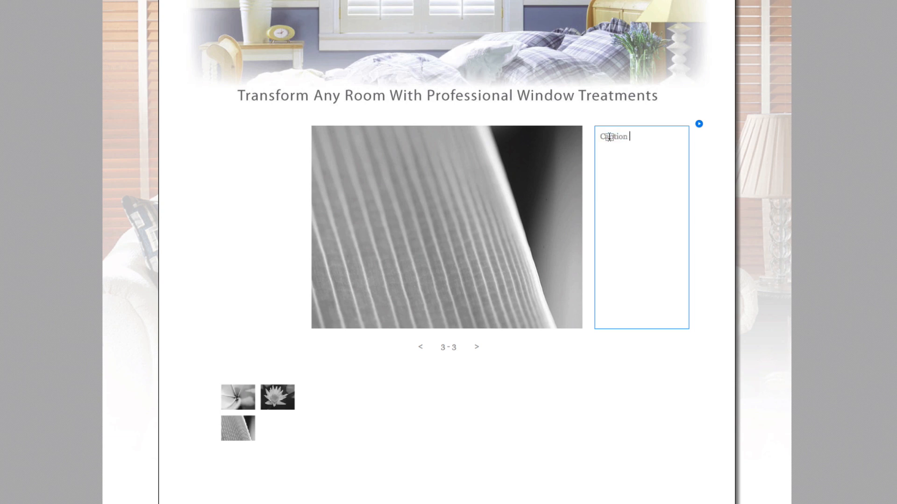
text( 2)
key(ctrl+v)
key(ctrl+v)
key(ctrl+v)
key(ctrl+v)
key(ctrl+v)
key(ctrl+v)
key(ctrl+v)
key(ctrl+v)
key(ctrl+v)
key(ctrl+v)
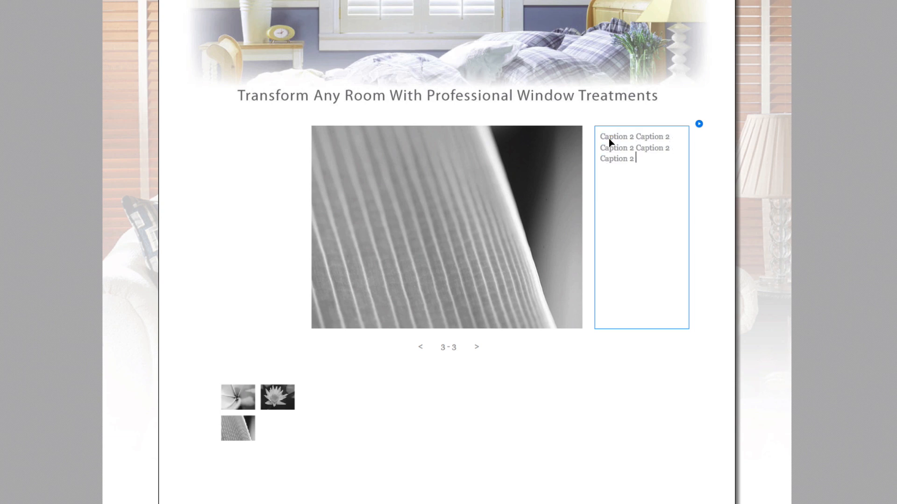
key(Escape)
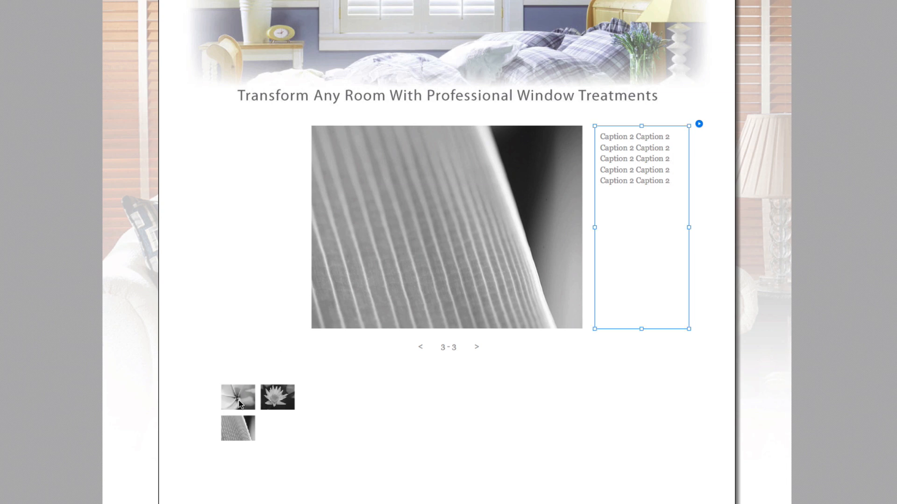
- Show the first thumbnail's slide, replace its caption with "Caption 3" repeated over three lines, and deselect the caption box
click(239, 398)
click(238, 398)
click(627, 133)
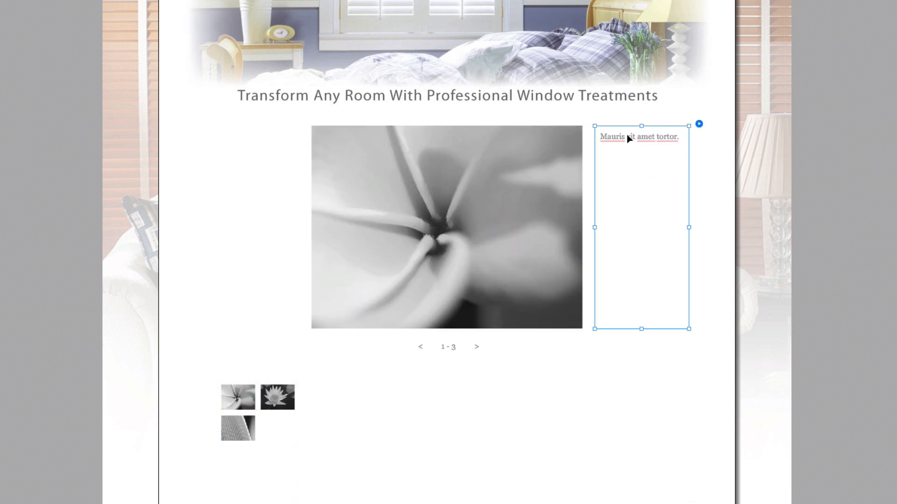
triple_click(627, 133)
text(Caption)
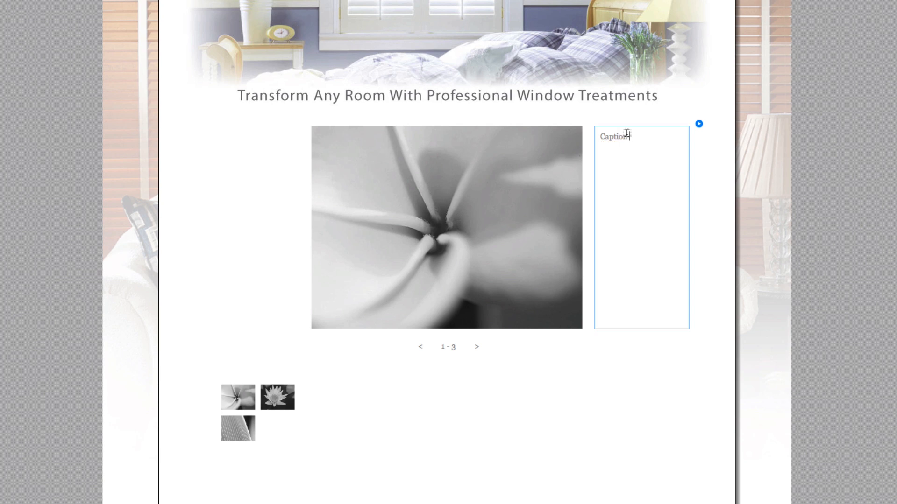
key(Right)
key(ctrl+a)
key(ctrl+c)
key(ctrl+v)
key(ctrl+v)
key(ctrl+v)
key(ctrl+v)
key(ctrl+v)
key(ctrl+v)
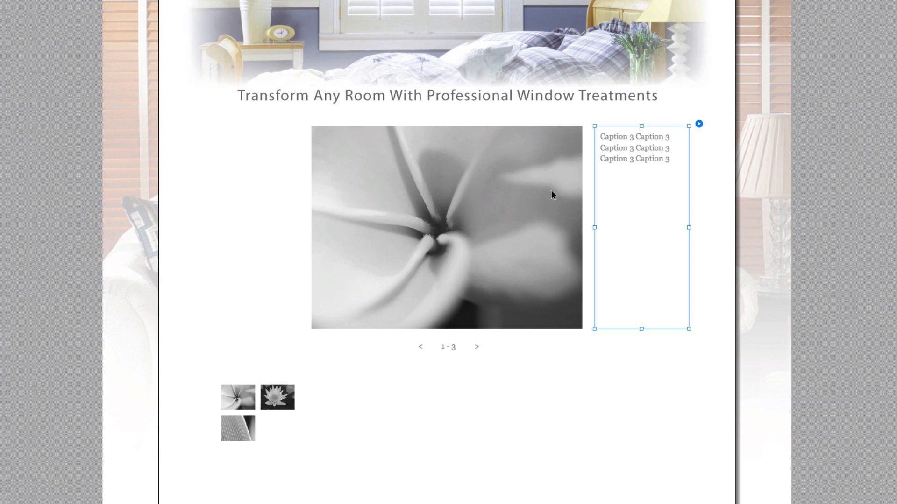
click(386, 463)
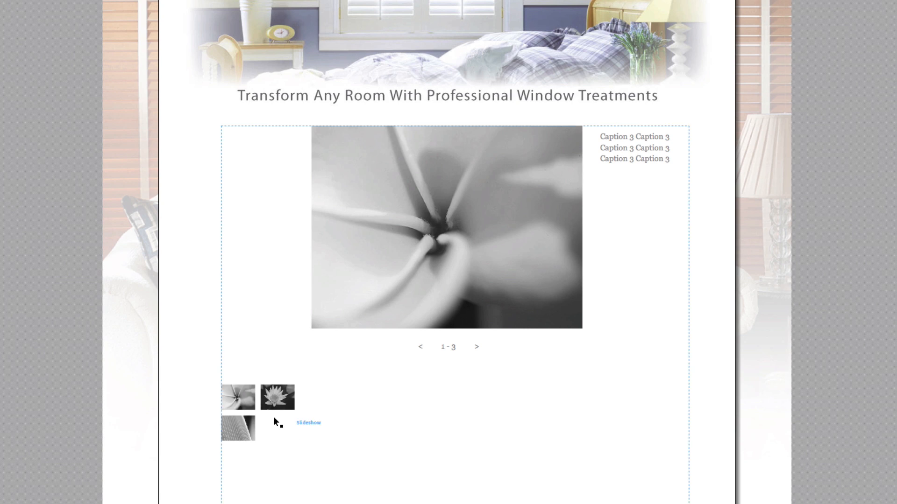
- Advance through the slides with the slideshow's Next arrow to check that each image shows its own caption
click(478, 348)
click(479, 349)
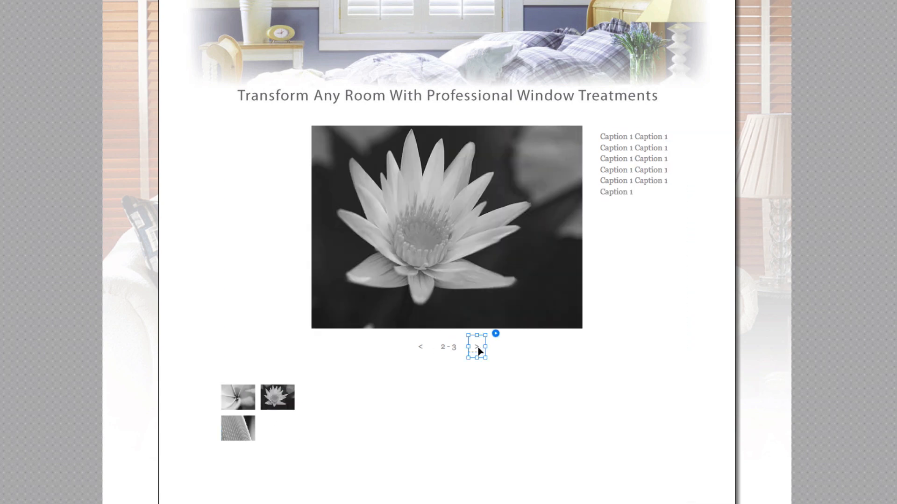
click(478, 348)
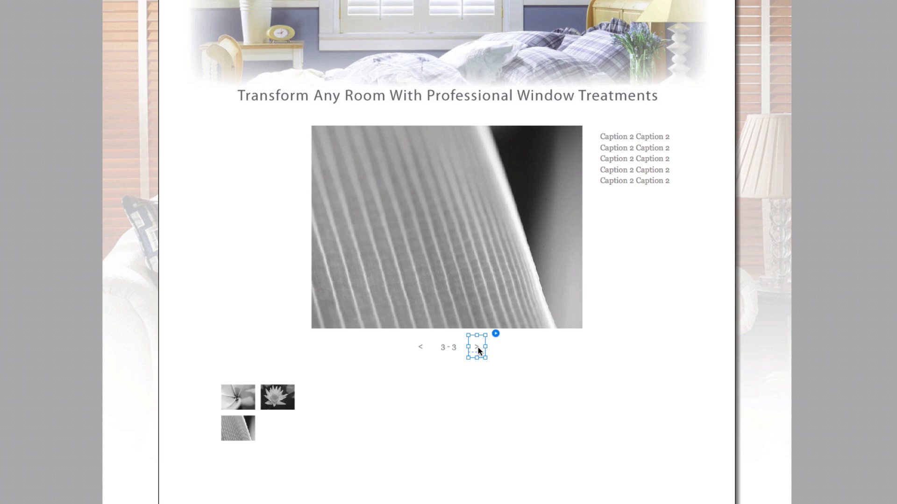
- Turn off Captions in the slideshow options and close the options
click(634, 161)
click(699, 126)
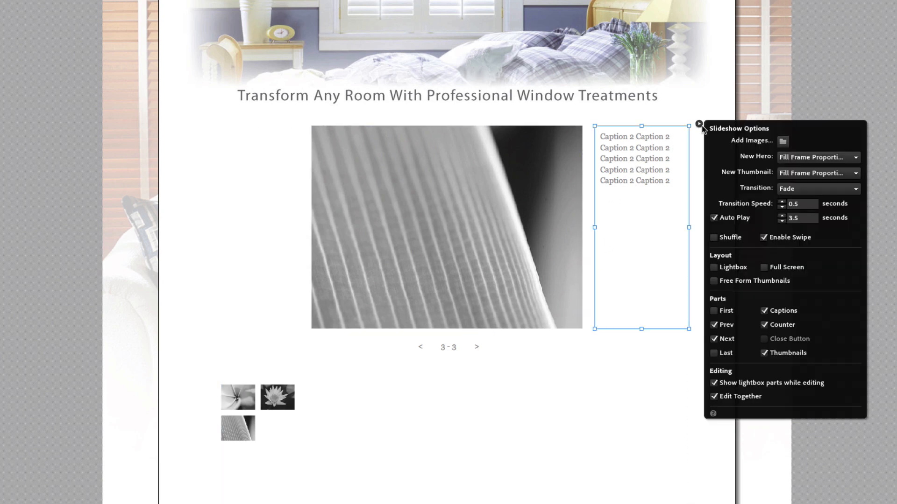
click(767, 312)
click(614, 405)
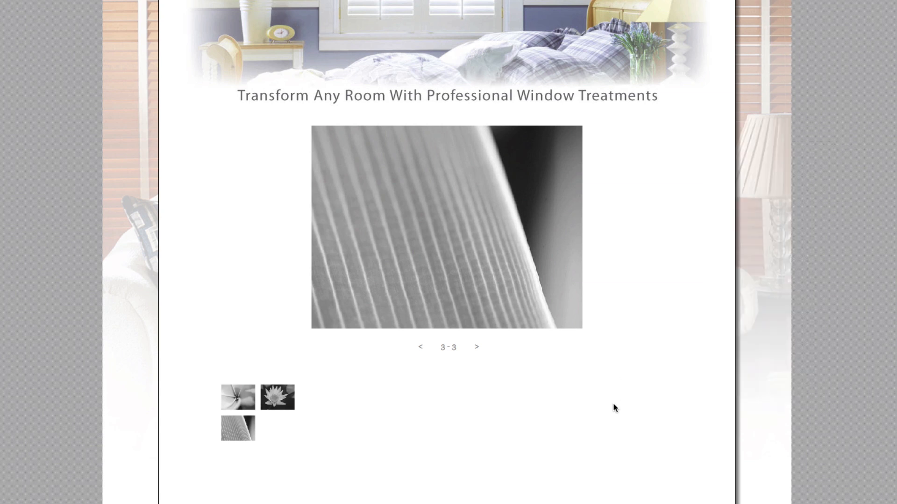
- Delete the water lily and striped leaf placeholder thumbnails from the slideshow, keeping only the first image
scroll(588, 405, down, 3)
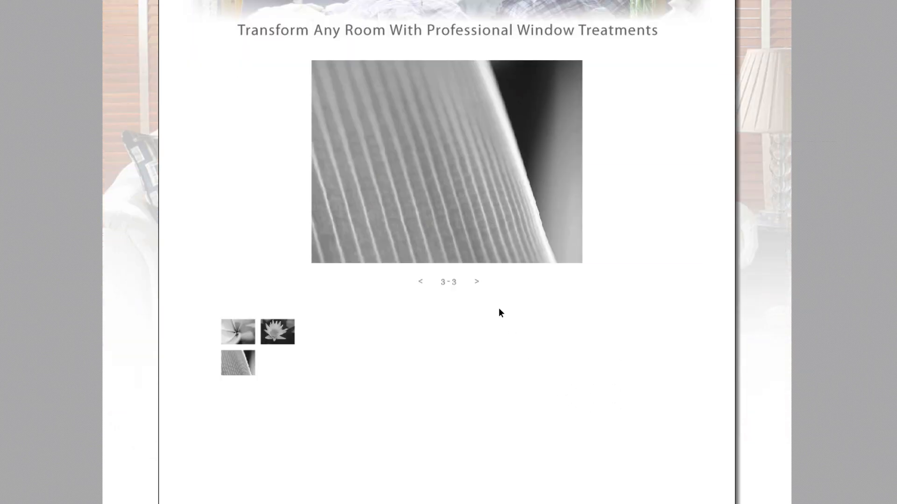
click(281, 334)
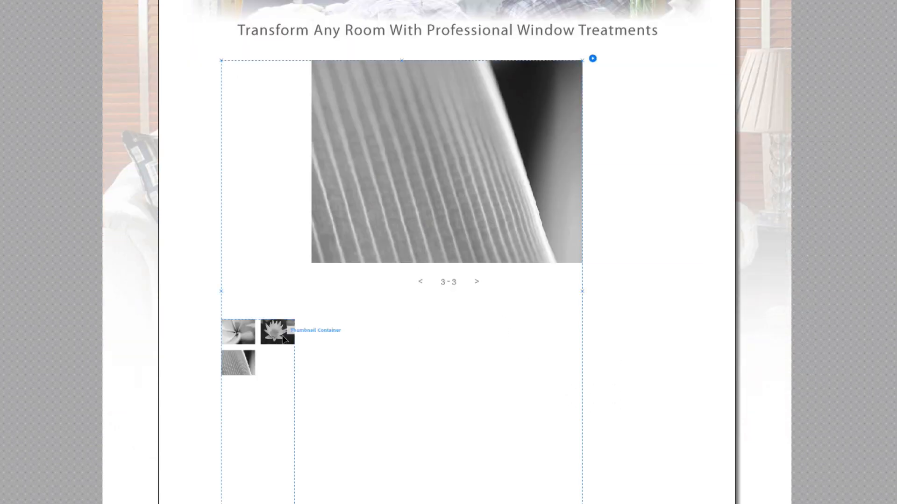
click(283, 338)
click(284, 339)
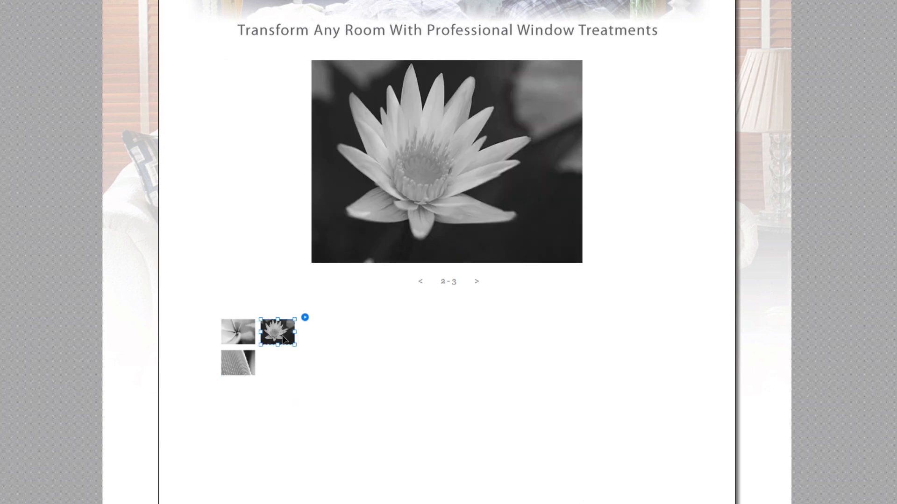
key(Delete)
click(270, 335)
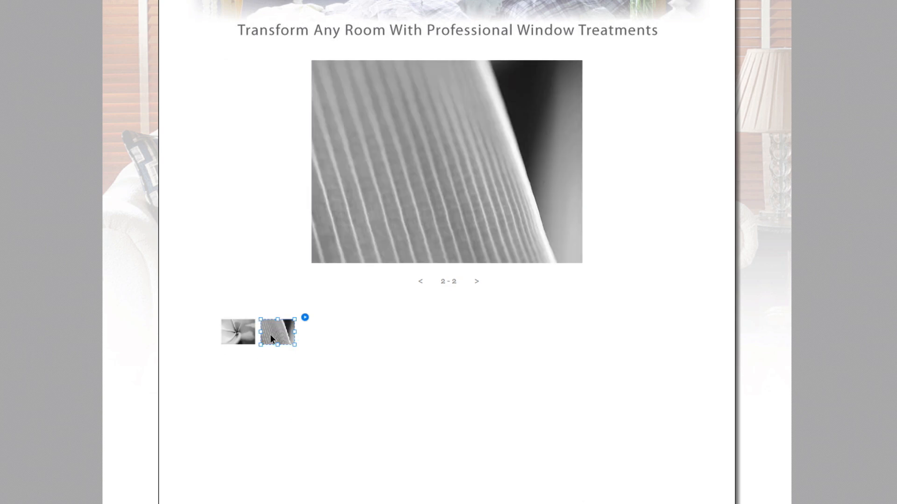
key(Delete)
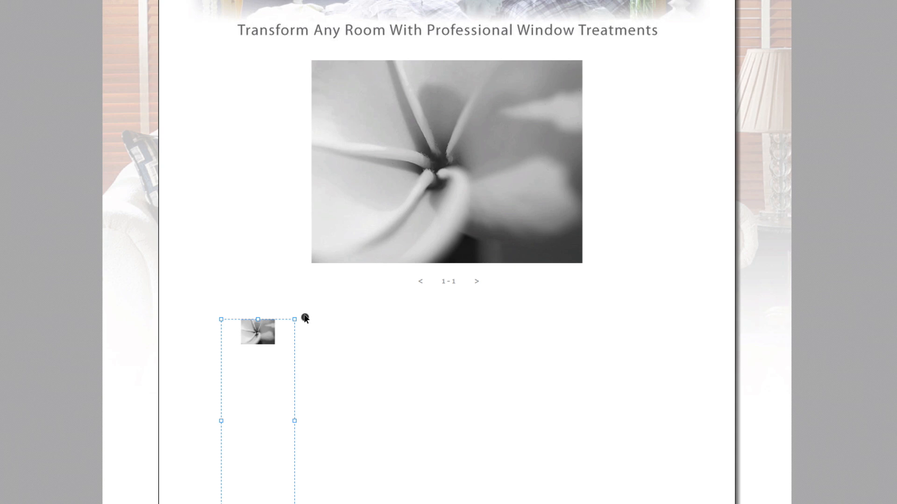
- Try deleting the last remaining placeholder thumbnail and undo the deletion
click(262, 333)
key(Delete)
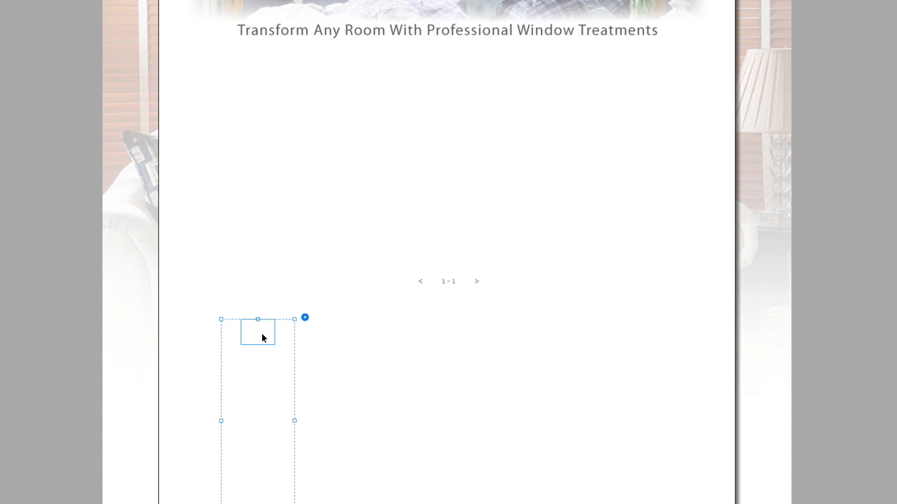
key(ctrl+z)
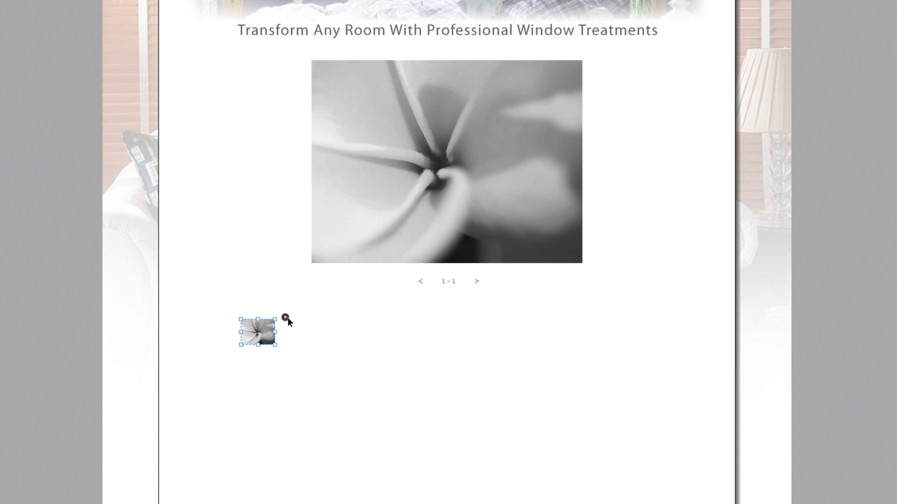
- Start adding images to the slideshow and browse to the Photo Gallery folder inside TEST Sites on the Desktop
click(288, 318)
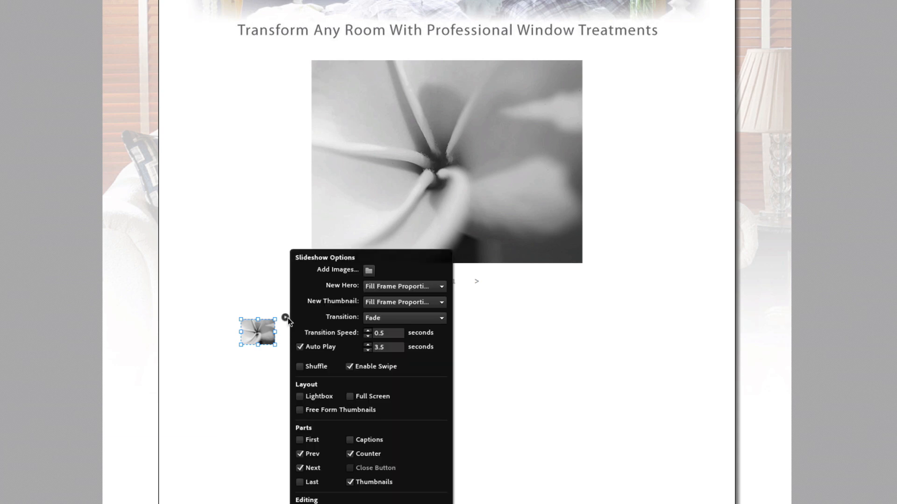
click(567, 76)
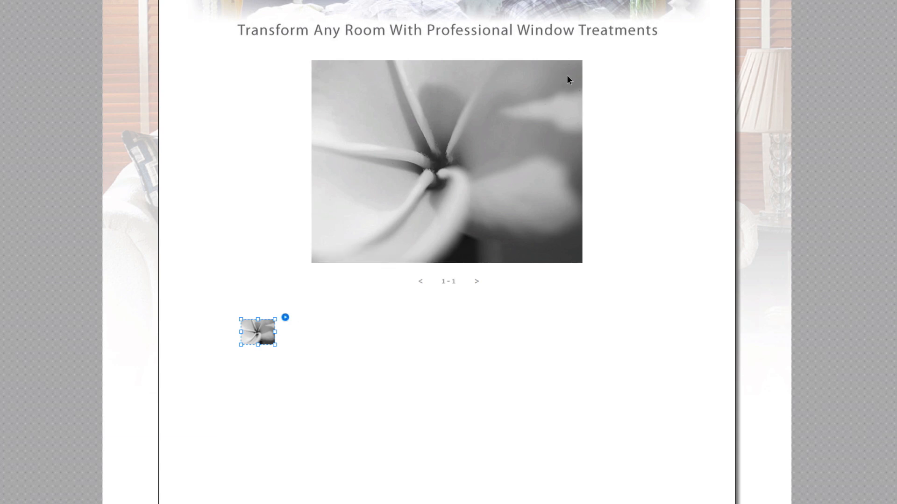
click(575, 78)
click(592, 58)
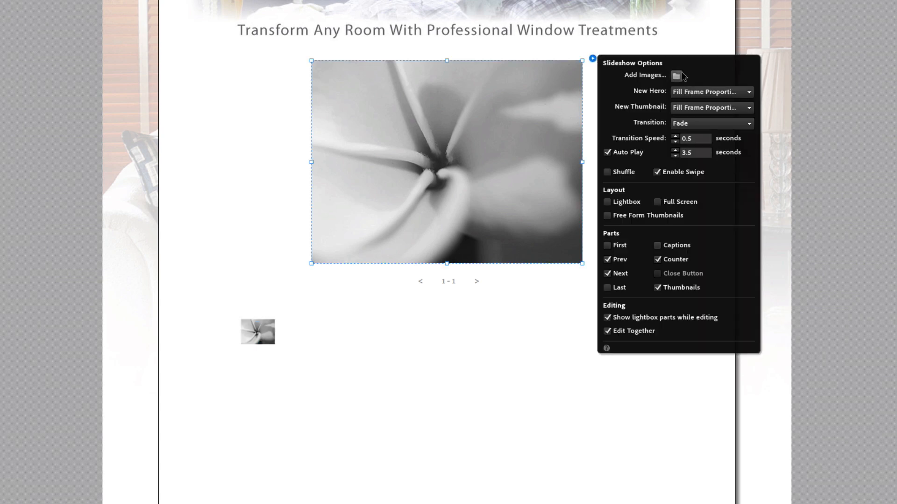
click(676, 77)
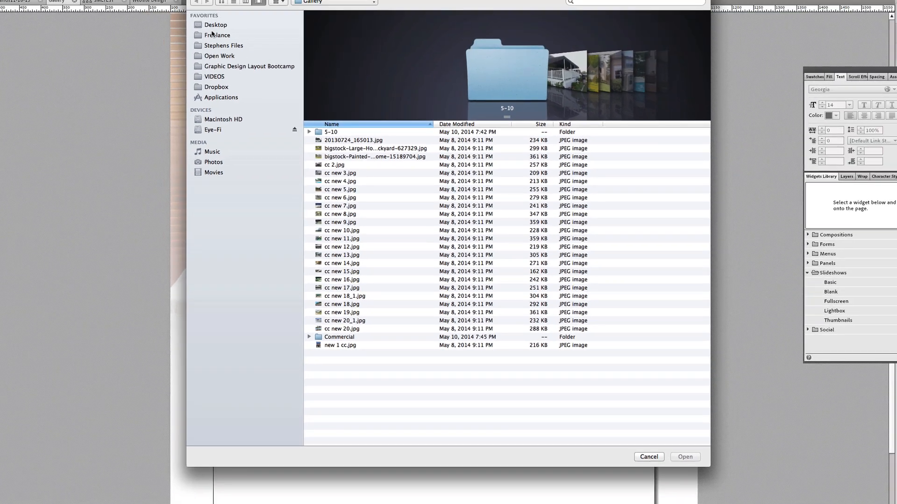
click(212, 27)
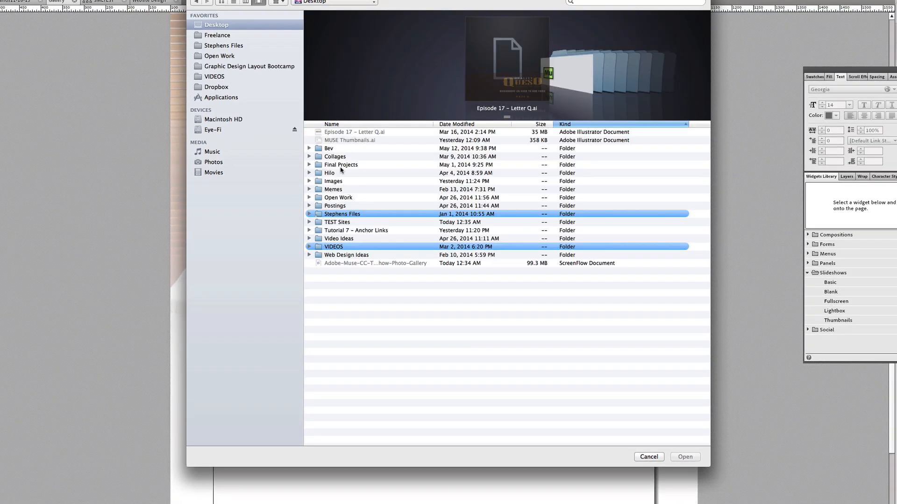
click(345, 224)
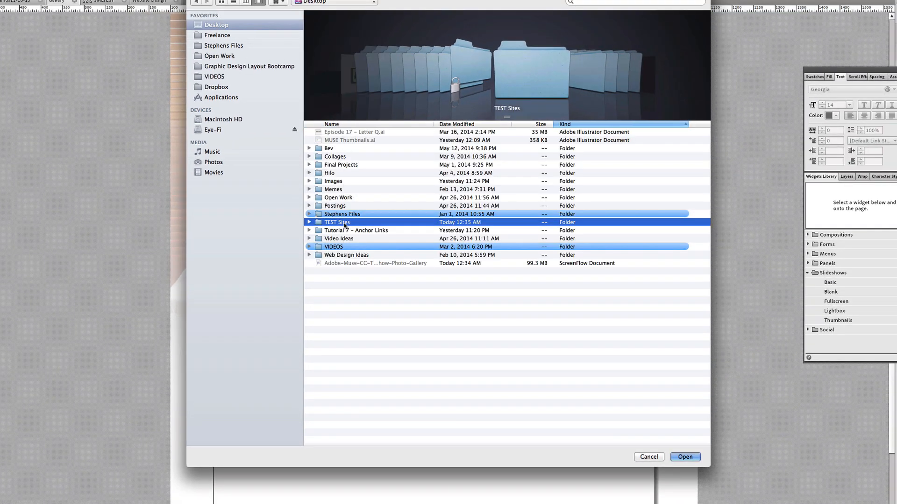
double_click(344, 224)
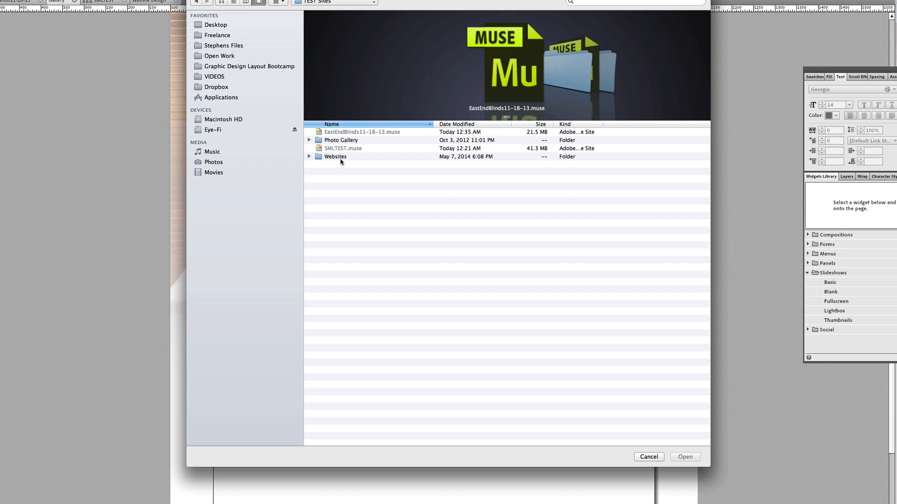
double_click(343, 141)
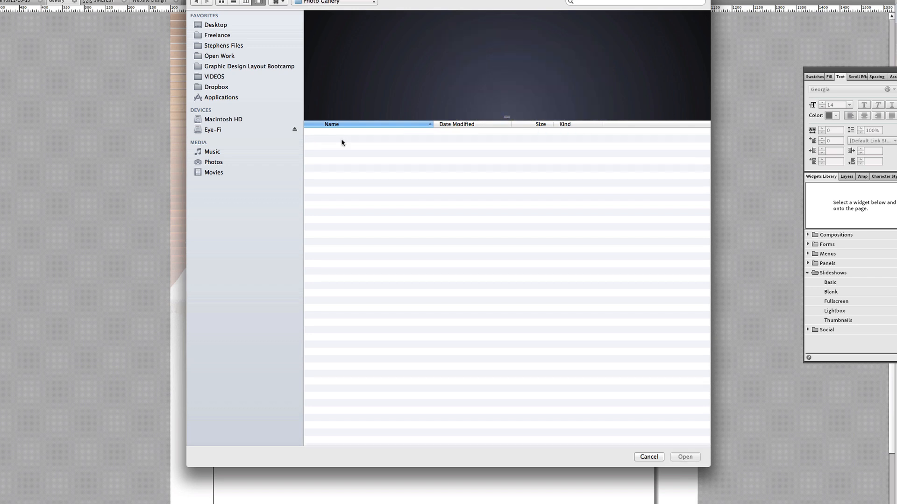
- Add every JPEG in the Photo Gallery folder to the slideshow, from alcounterparts_powerglidetwoone_bedroom.jpg through vigtraditional_ultraglide_bedroom_2.jpg
click(355, 135)
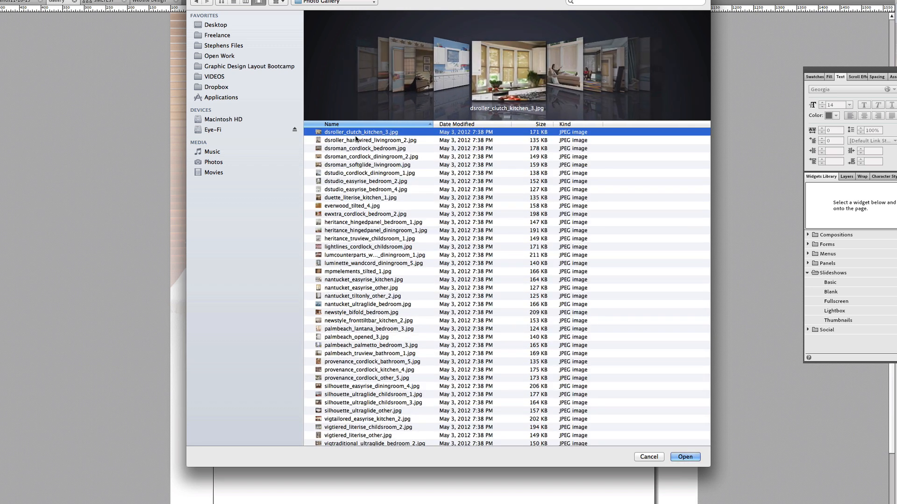
scroll(393, 443, up, 10)
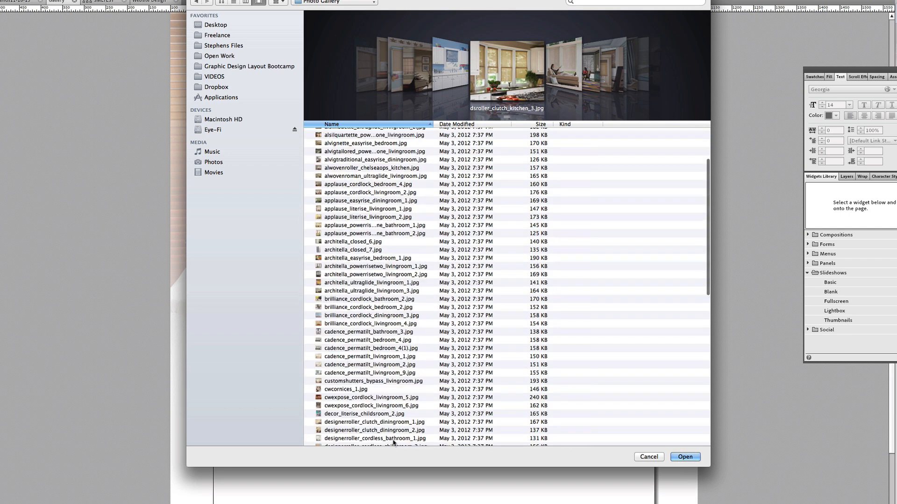
scroll(394, 442, up, 5)
click(376, 133)
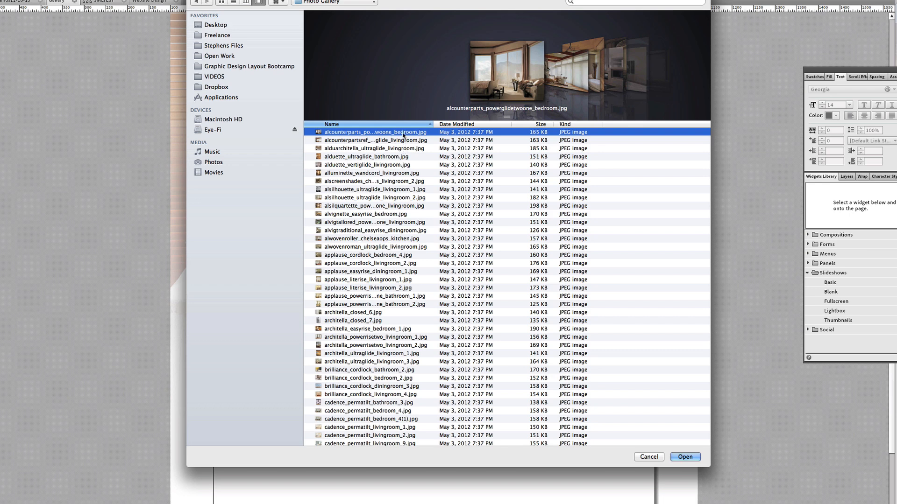
scroll(406, 417, down, 15)
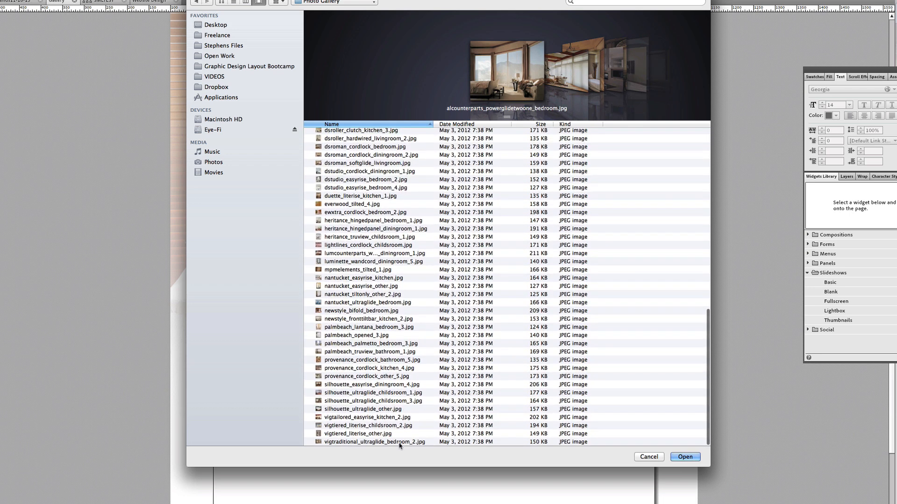
shift+click(399, 441)
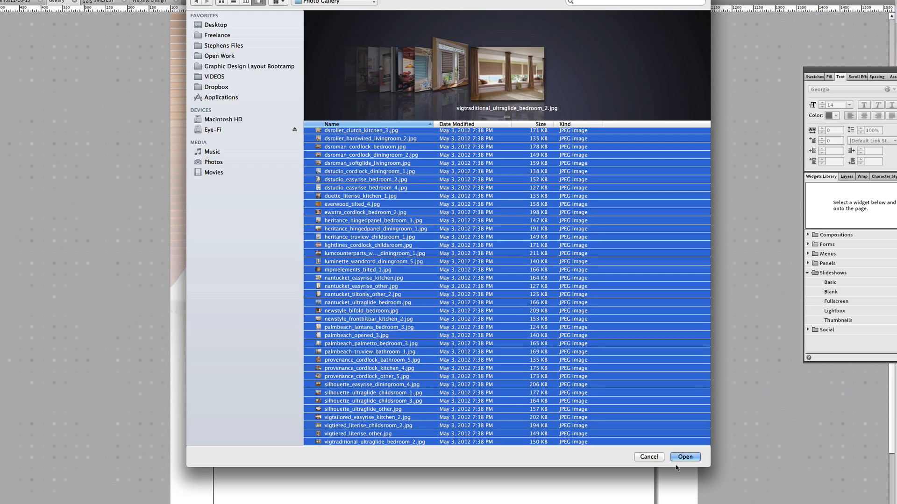
click(684, 458)
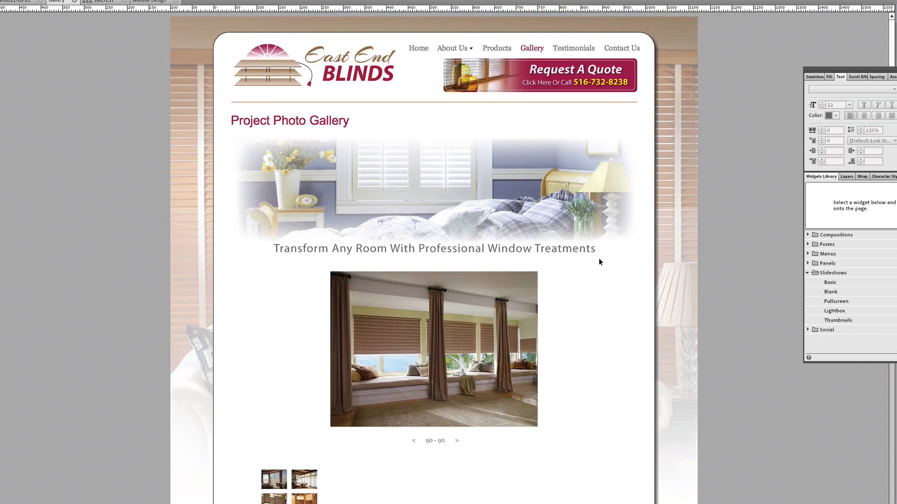
- Examine the long column of imported thumbnails and the hero image to judge the slideshow's layout on the page
scroll(599, 260, down, 3)
scroll(598, 262, down, 5)
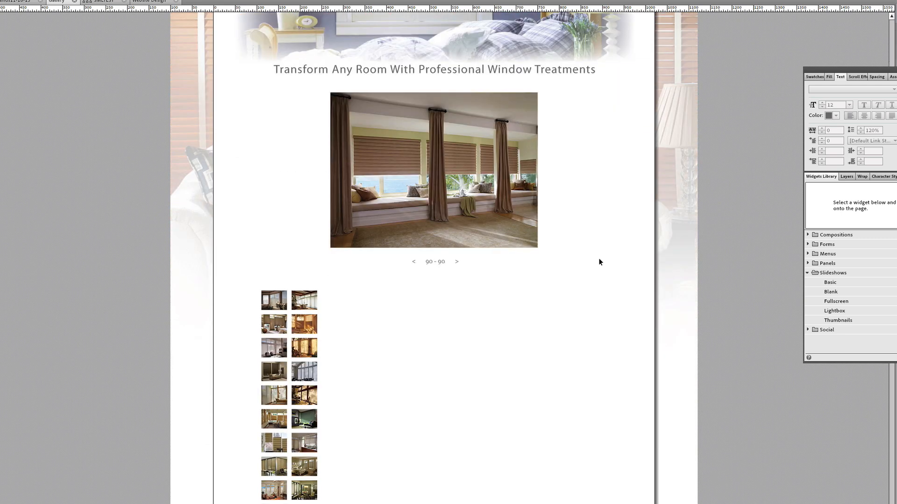
click(301, 311)
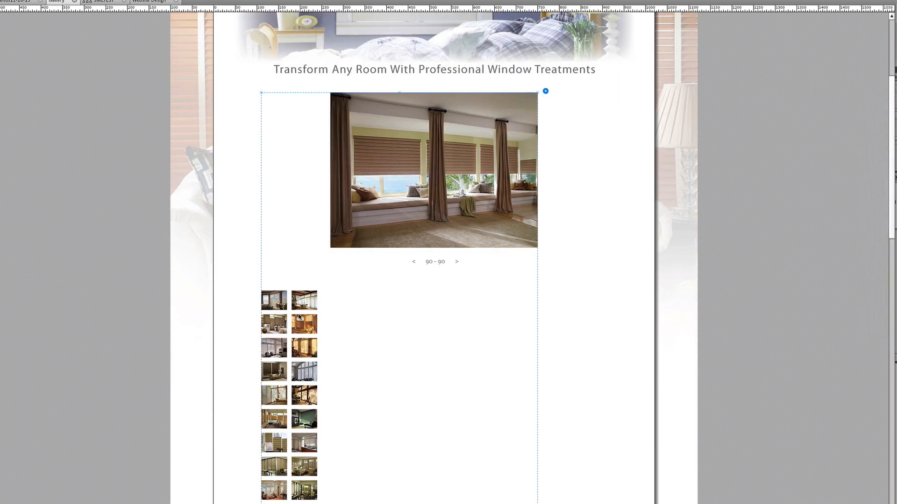
click(314, 311)
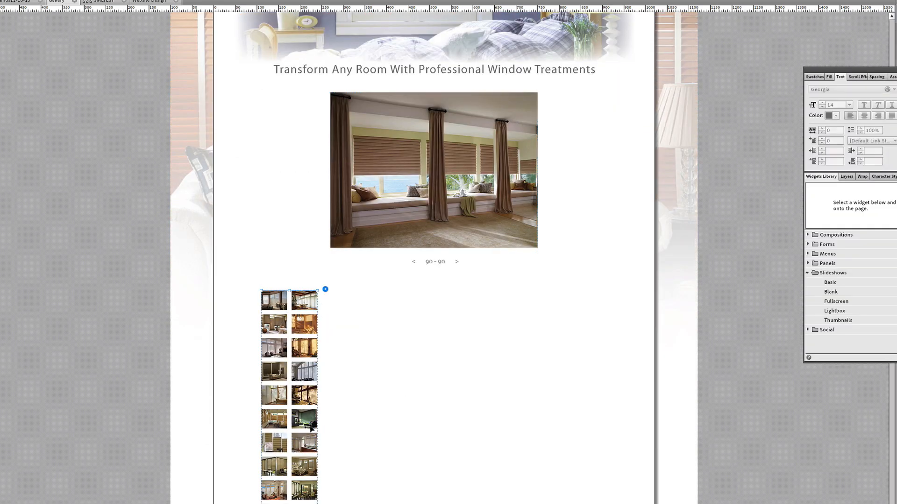
scroll(400, 342, down, 1)
scroll(560, 283, down, 4)
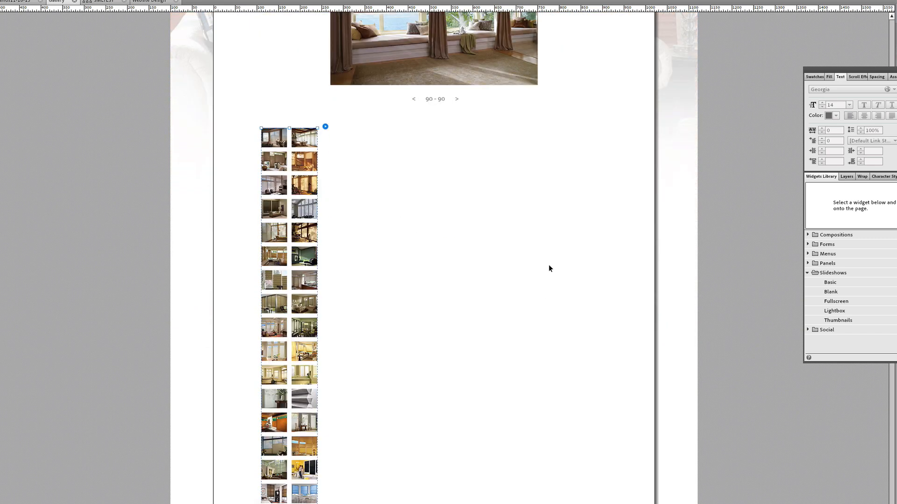
scroll(548, 266, up, 10)
click(449, 369)
key(Tab)
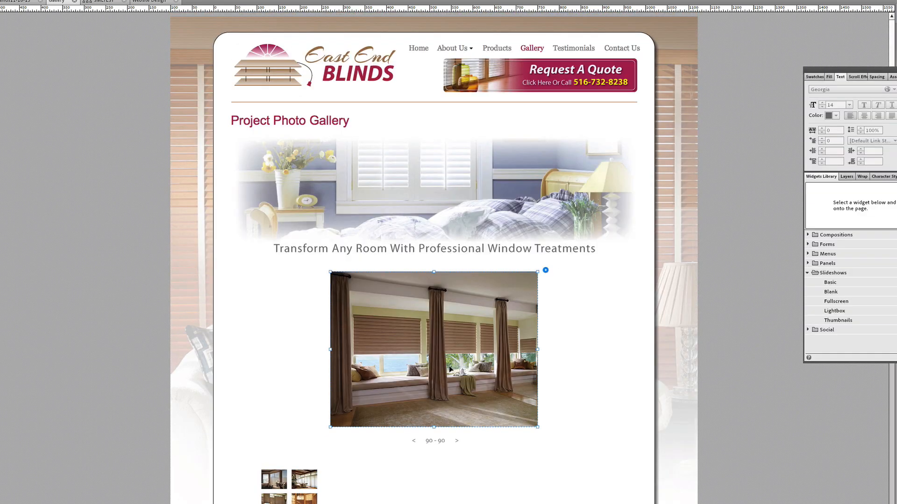
scroll(450, 365, down, 3)
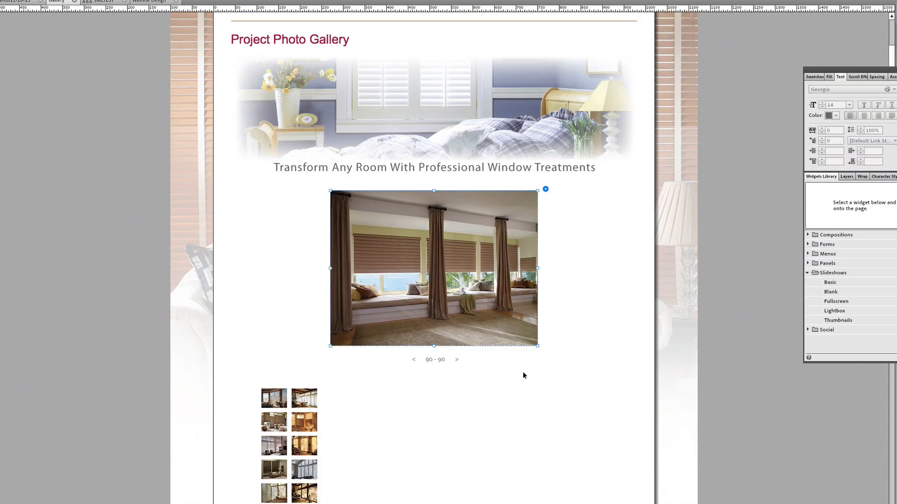
drag(576, 369, 274, 302)
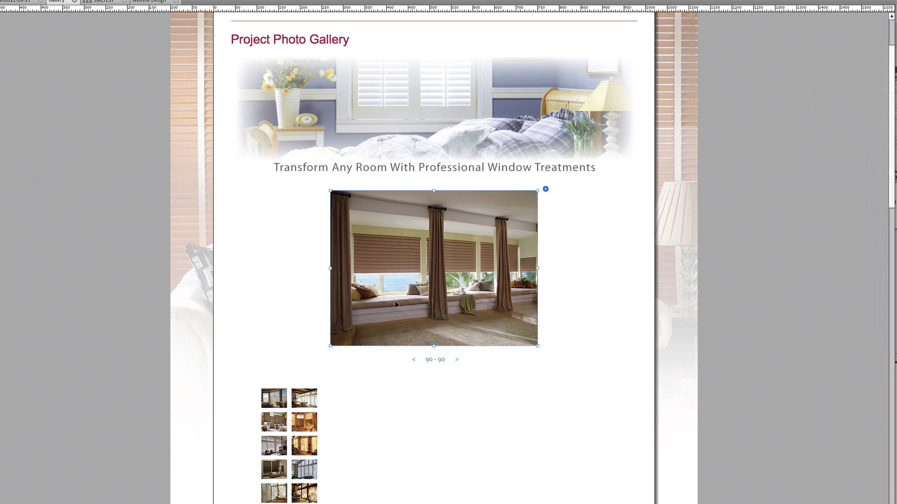
click(413, 396)
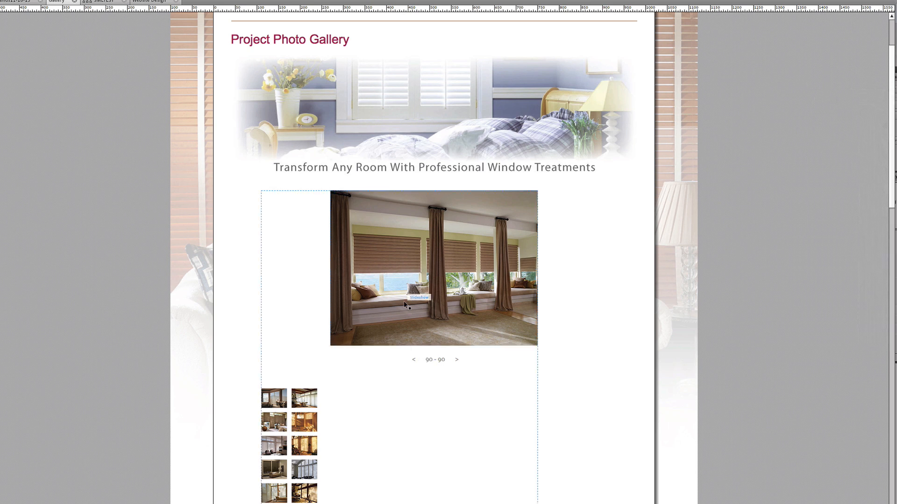
- Move the whole slideshow straight down to leave more space below the "Transform Any Room" heading
click(405, 303)
click(497, 264)
drag(479, 280, 478, 316)
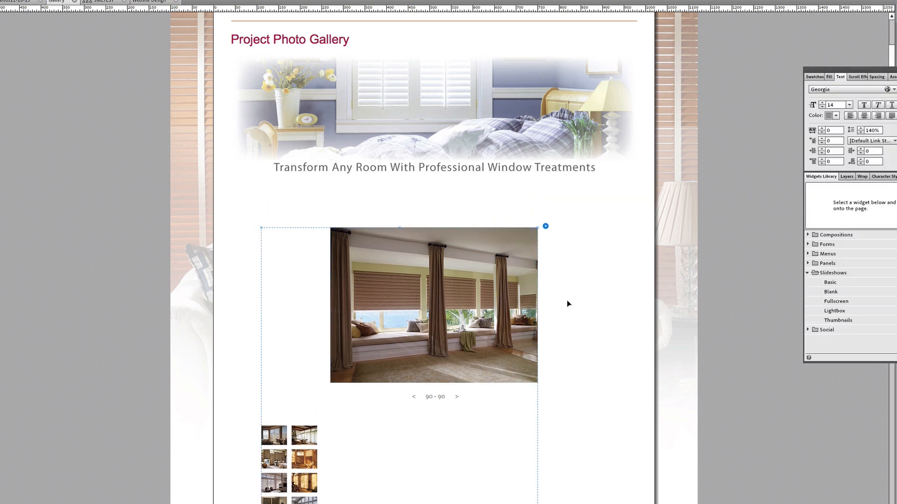
- Enlarge the slideshow's hero image proportionally to 74%, extending it up and outward from its lower-left corner
click(568, 303)
click(479, 287)
click(478, 288)
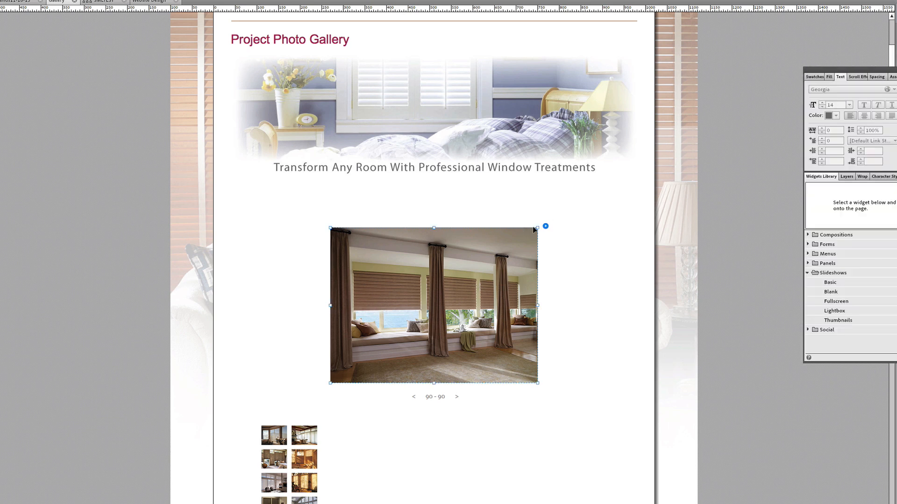
drag(537, 227, 578, 198)
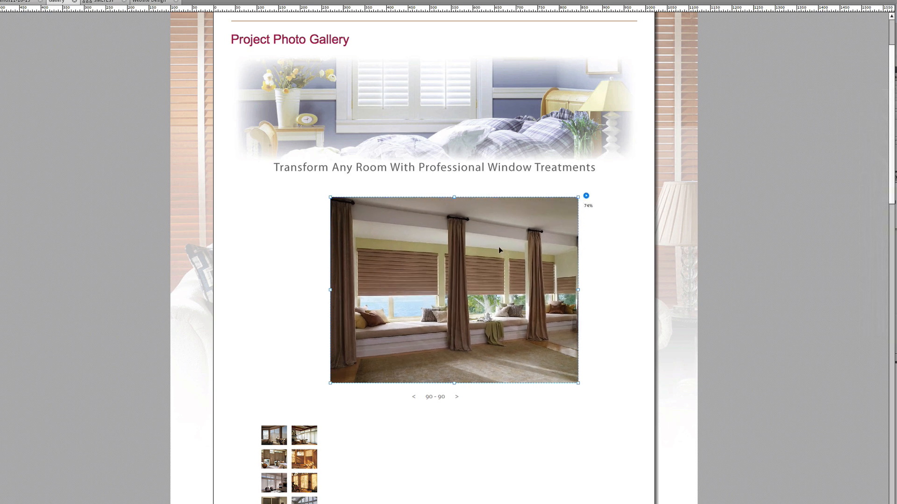
- Reposition the enlarged hero image so it is centred horizontally on the page, slightly closer to the heading
click(627, 276)
click(500, 272)
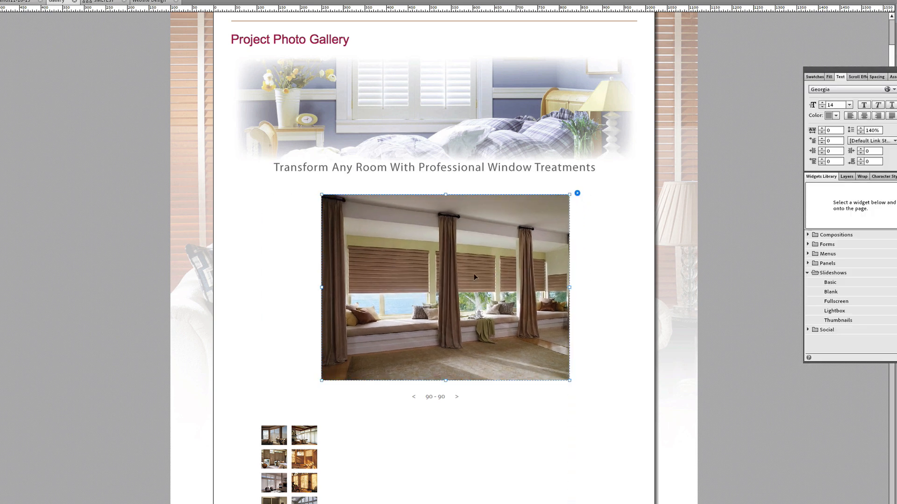
mouse_move(455, 273)
mouse_down()
mouse_move(472, 272)
mouse_move(442, 271)
mouse_up()
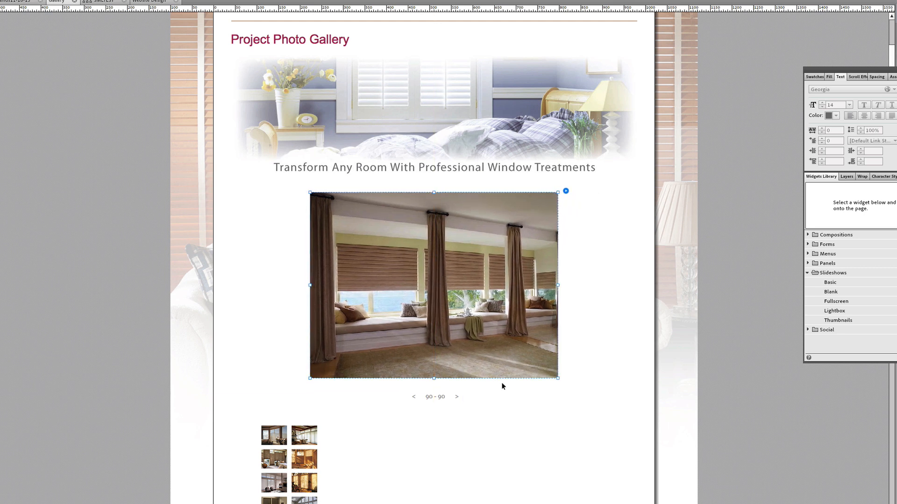
- Try moving the arrows and counter closer to the hero image and setting their font size to 15, and undo both changes
click(414, 398)
click(443, 398)
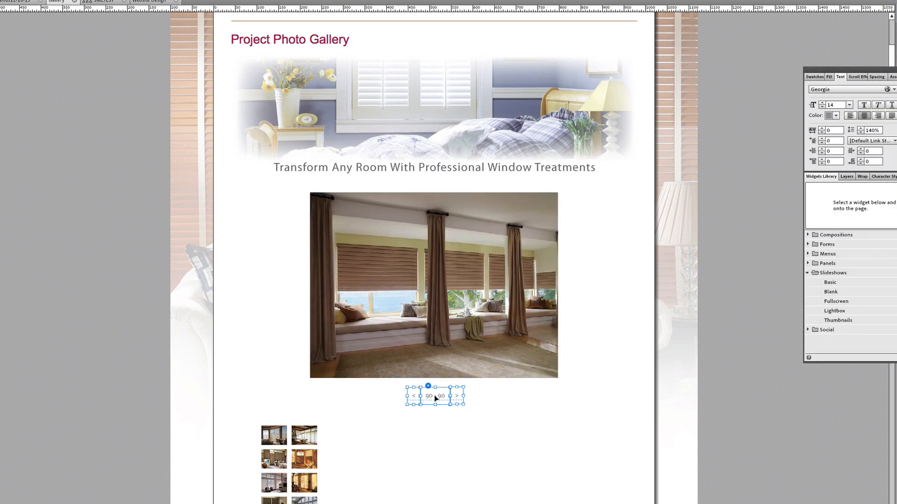
drag(435, 398, 435, 394)
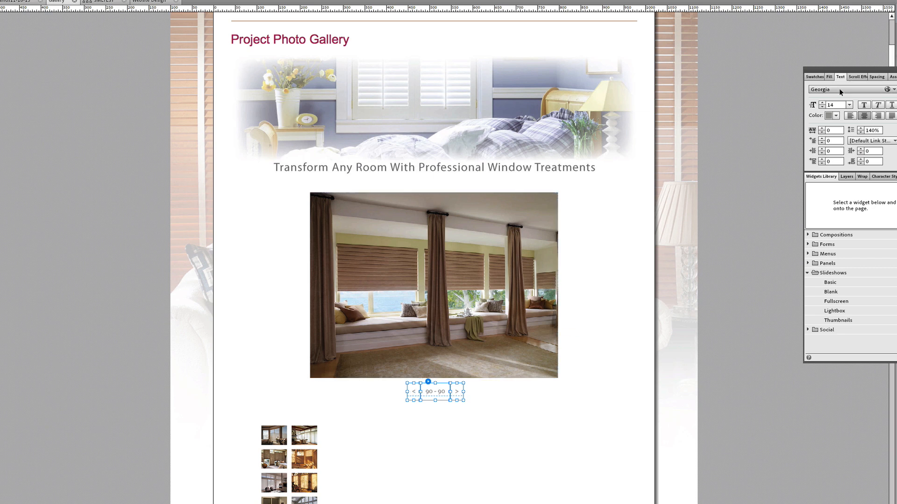
double_click(829, 105)
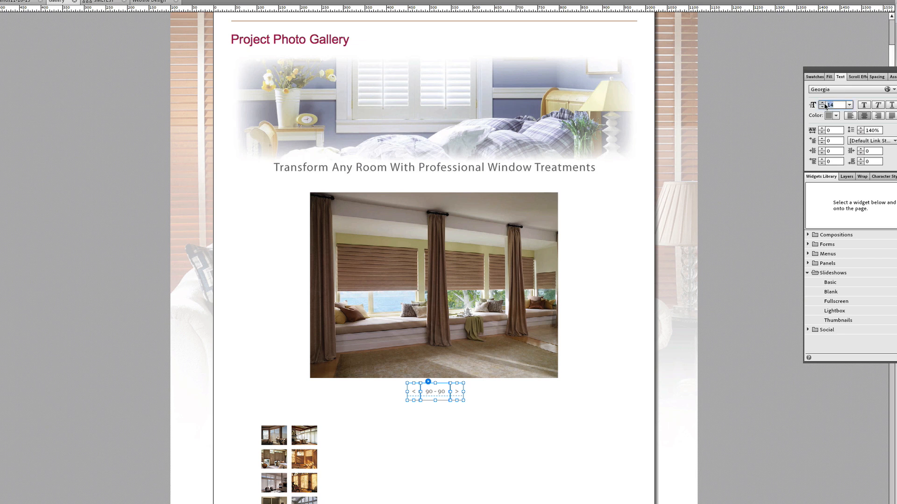
click(823, 103)
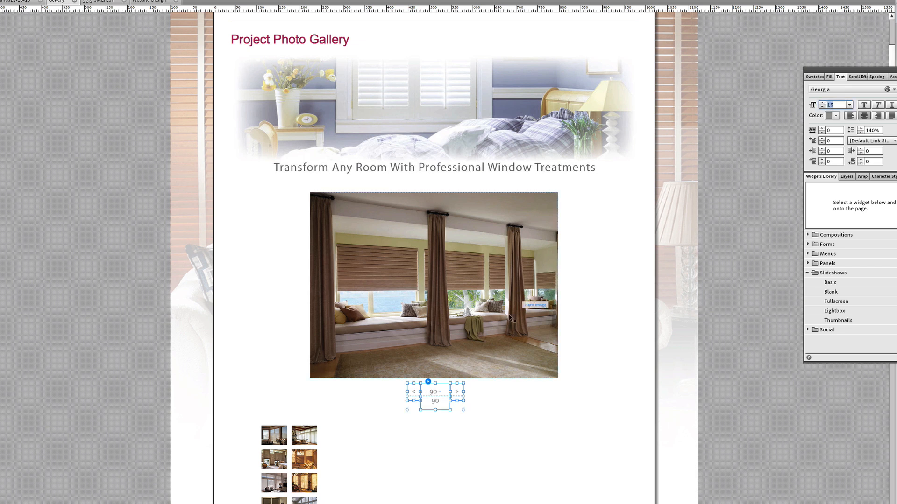
key(ctrl+z)
click(575, 305)
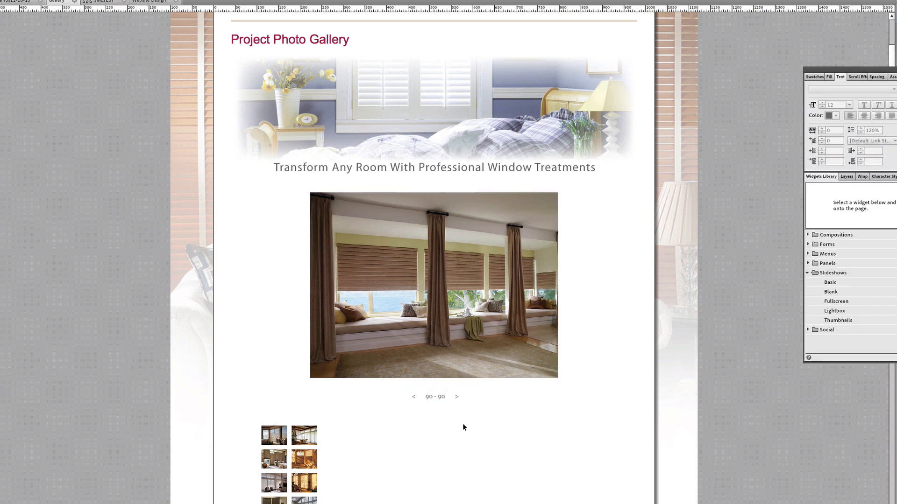
click(439, 396)
click(444, 397)
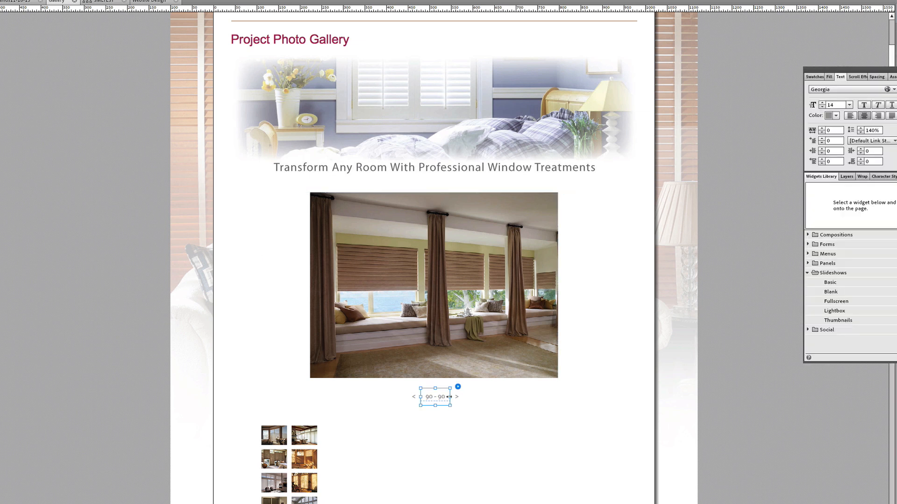
click(576, 393)
- Widen the slideshow's thumbnail container toward the page's right edge to about 874 px, spreading the thumbnails across more columns
scroll(576, 393, down, 1)
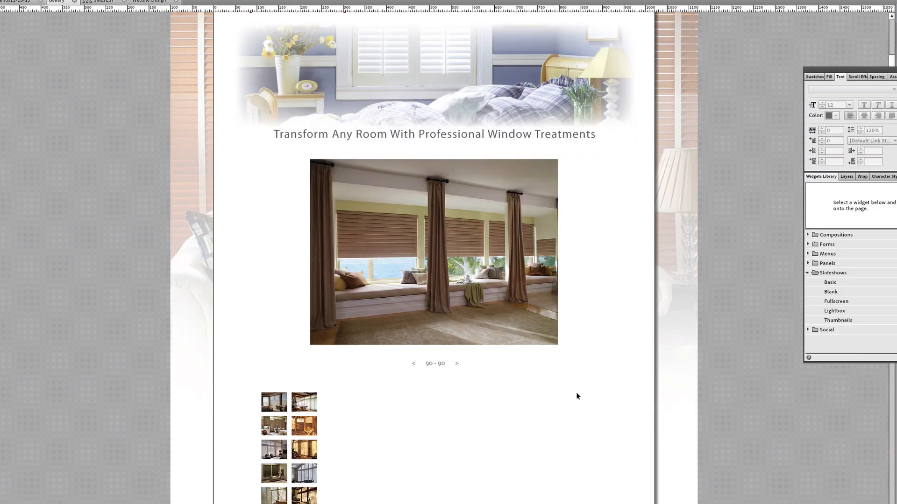
click(318, 404)
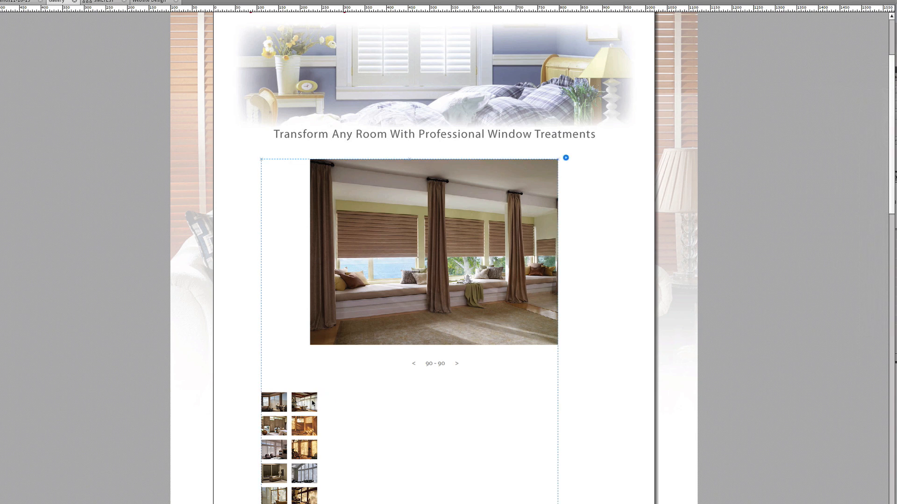
click(308, 404)
scroll(308, 405, down, 10)
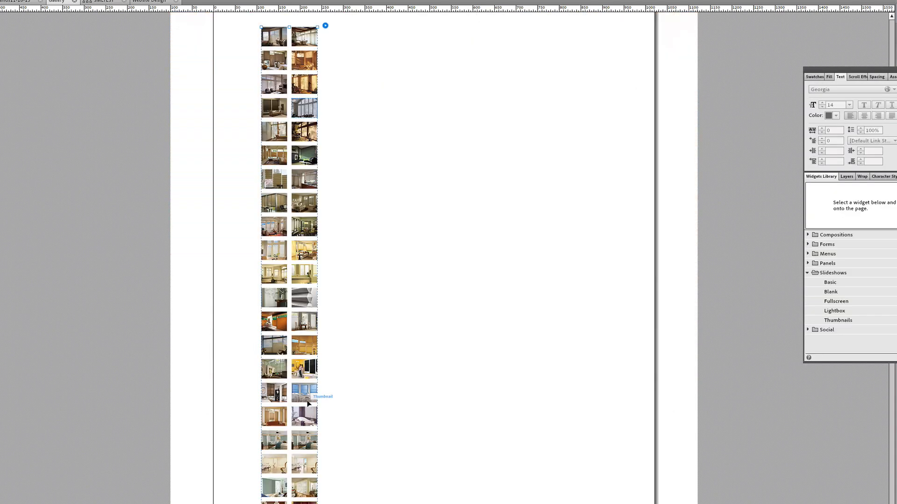
scroll(338, 297, down, 4)
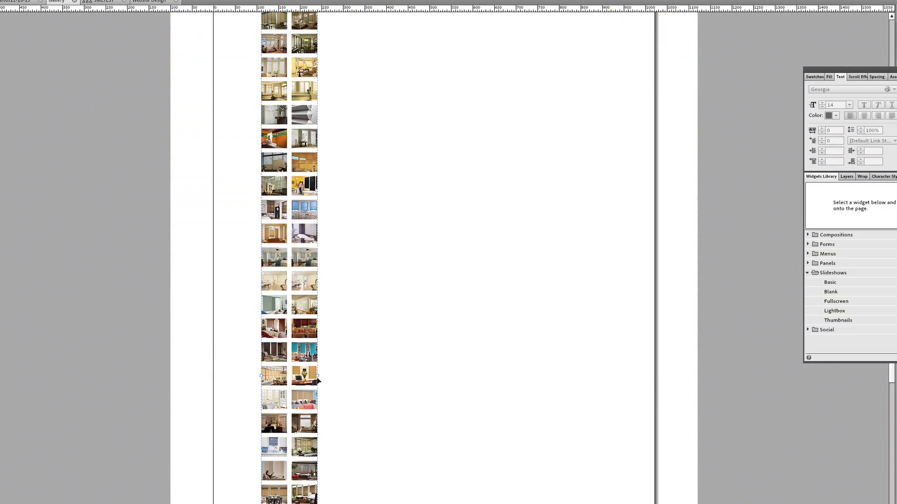
drag(319, 376, 638, 365)
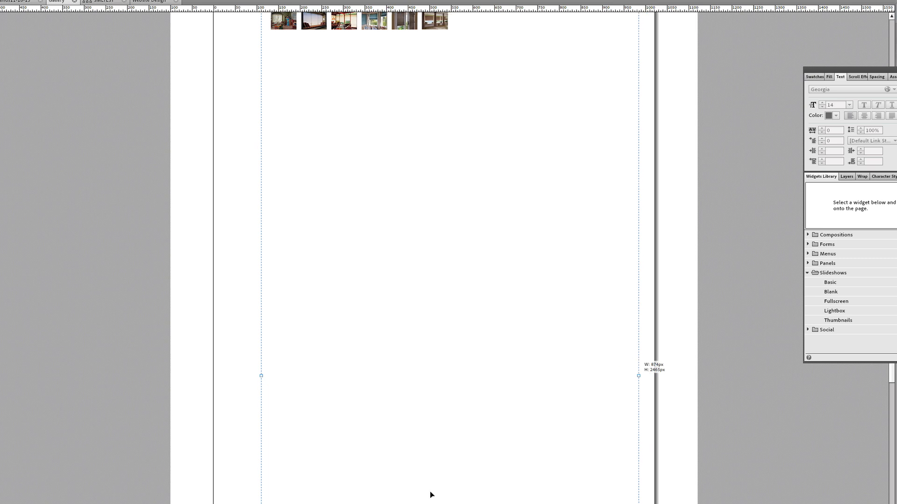
- Shorten the thumbnail container from its lower edge so it ends just below the last row of thumbnails
scroll(643, 371, down, 10)
key(ctrl+minus)
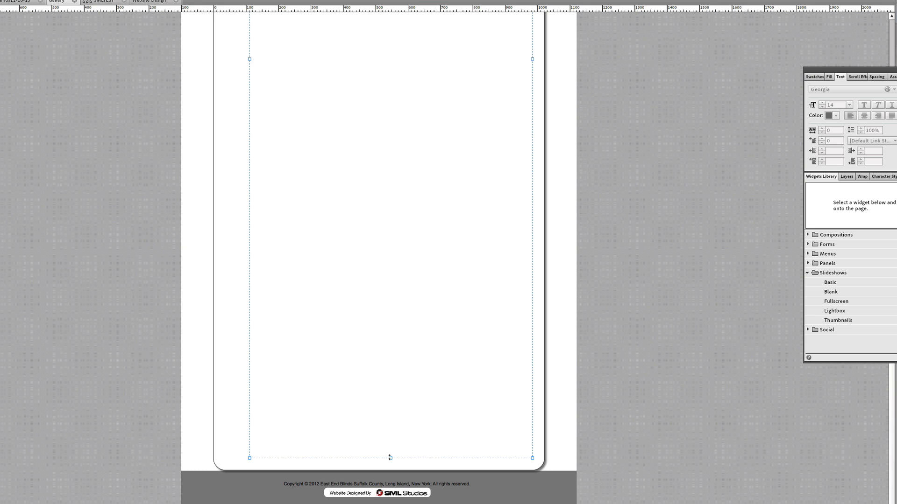
drag(390, 458, 364, 92)
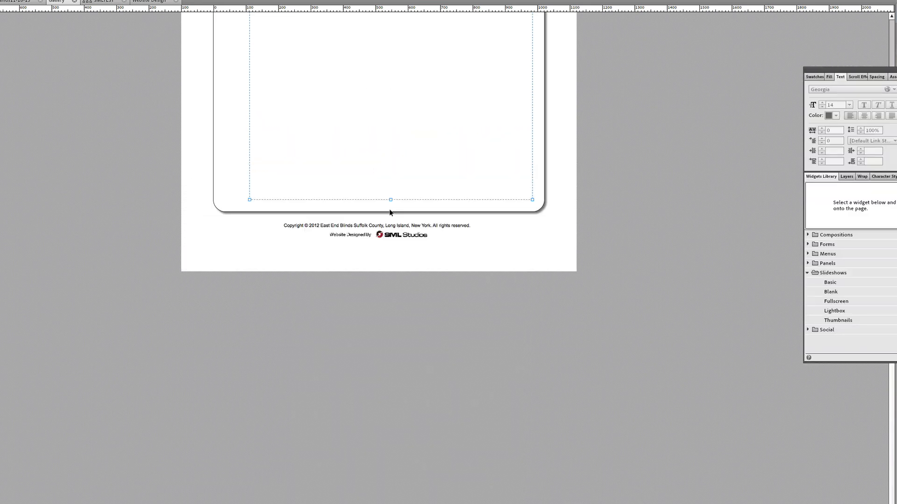
drag(388, 61, 436, 187)
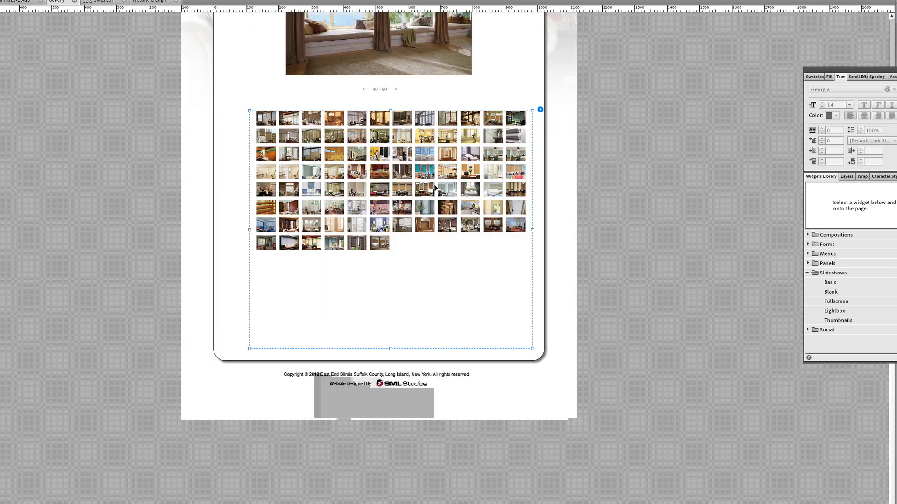
drag(391, 349, 383, 266)
click(654, 253)
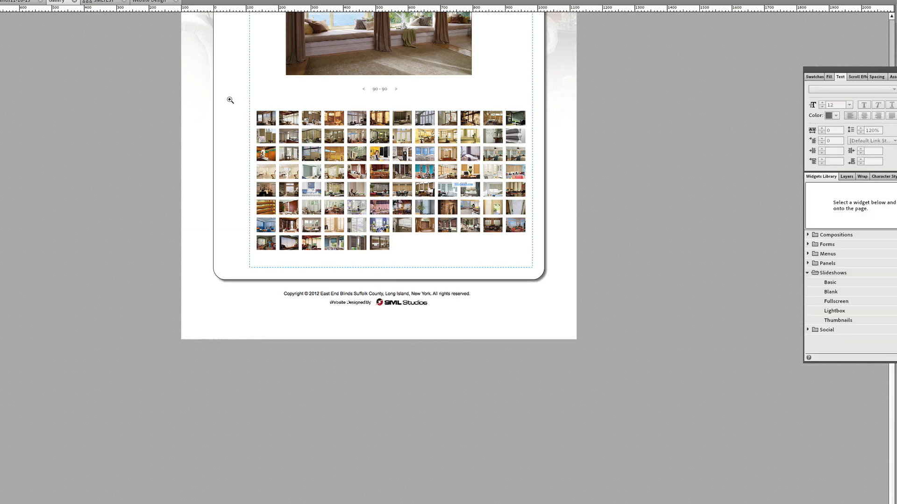
- Examine the Slideshow Options of the thumbnail container, including the Edit Together setting, and close them
drag(186, 71, 699, 393)
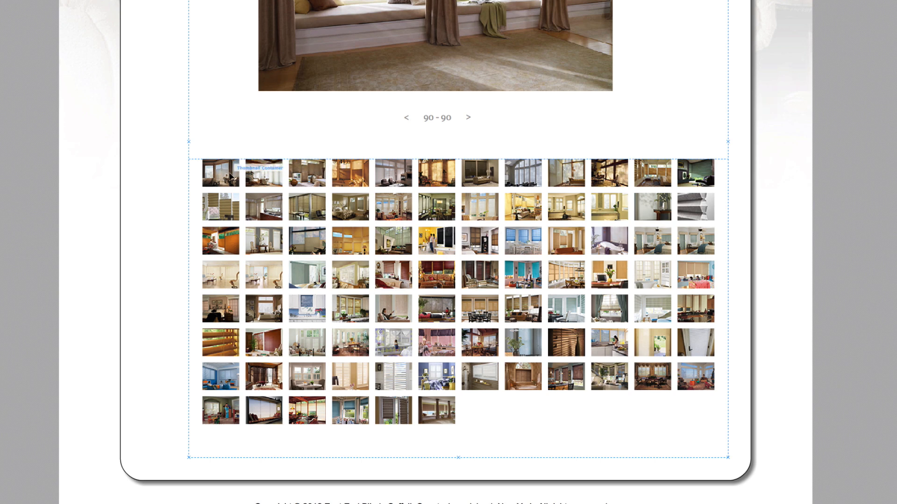
click(720, 181)
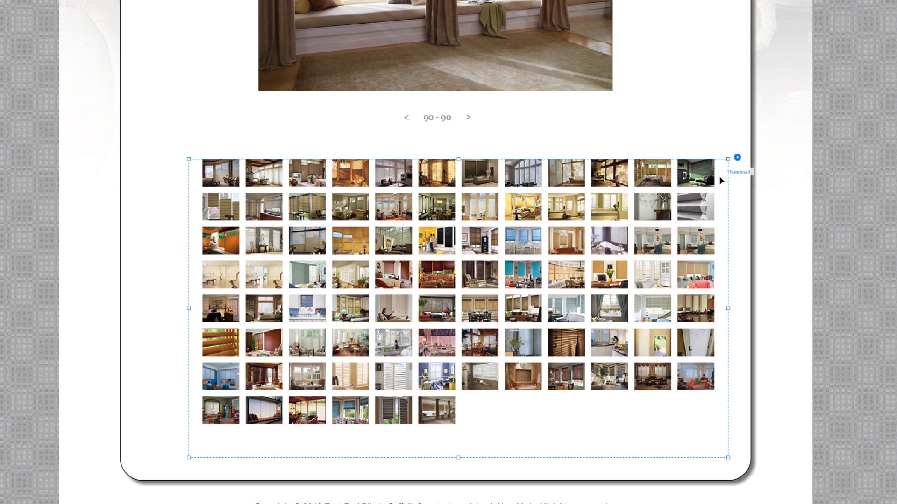
click(736, 158)
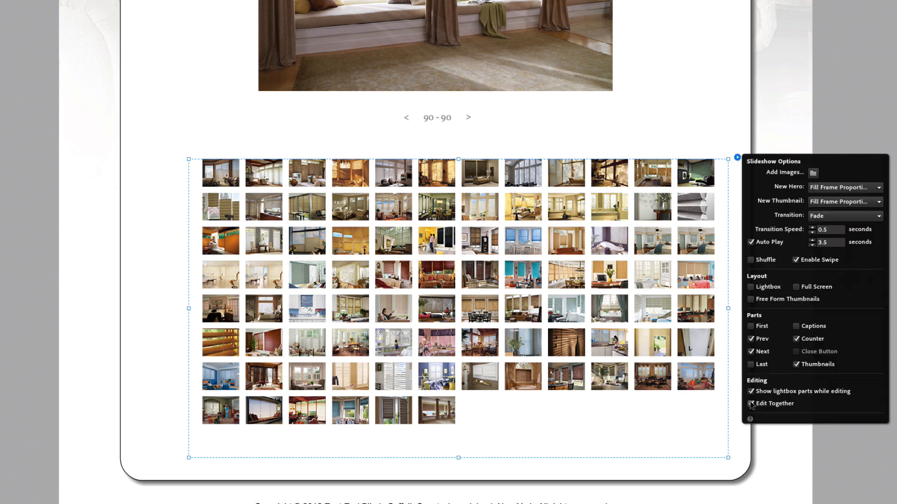
click(839, 459)
key(Escape)
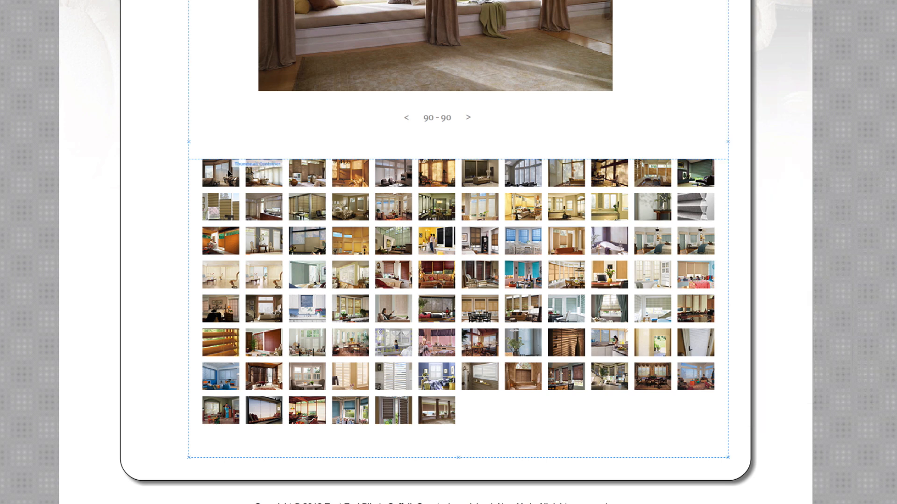
- Enlarge the first thumbnail proportionally so that all thumbnails scale together and reflow to eight per row
click(228, 172)
click(229, 173)
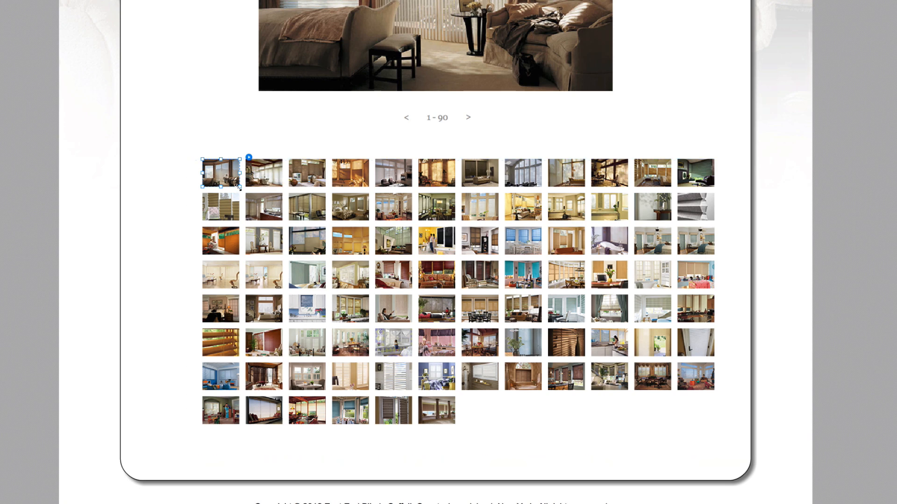
drag(240, 189, 249, 192)
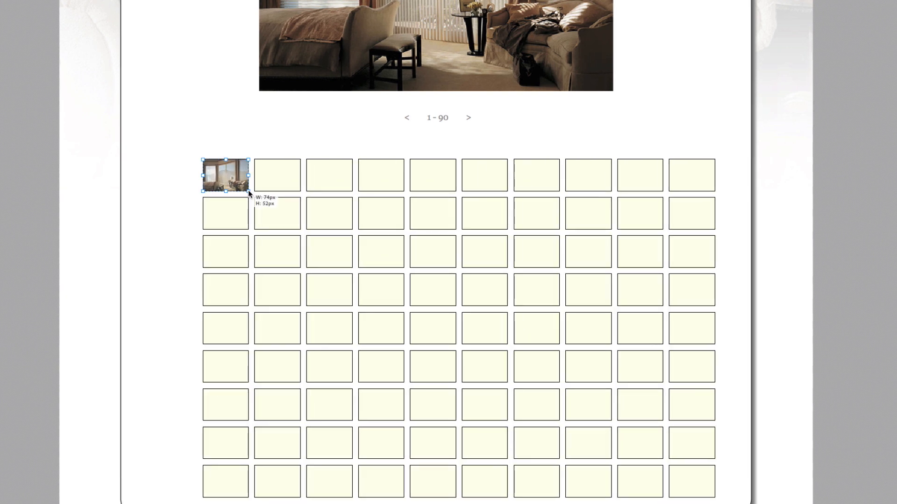
mouse_move(248, 191)
mouse_down()
mouse_move(246, 200)
mouse_move(267, 171)
mouse_move(261, 200)
mouse_up()
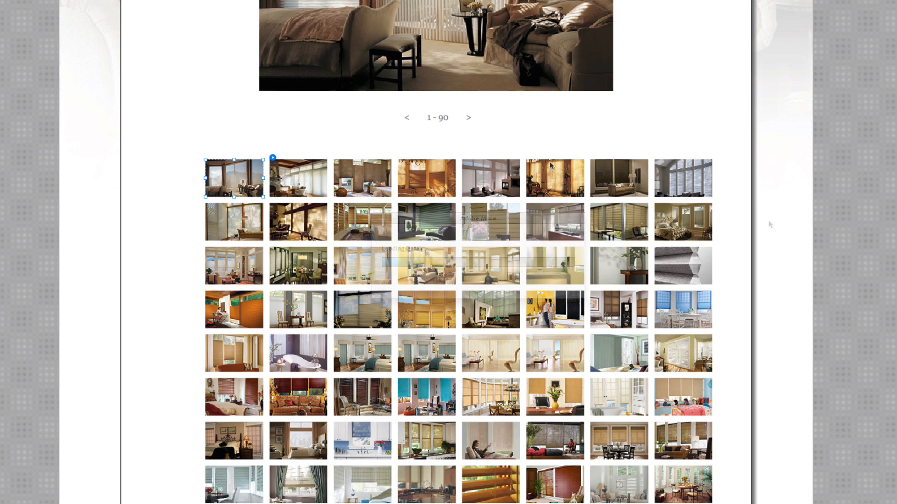
- Select the thumbnail container and reposition it so it is centred horizontally on the page
click(550, 165)
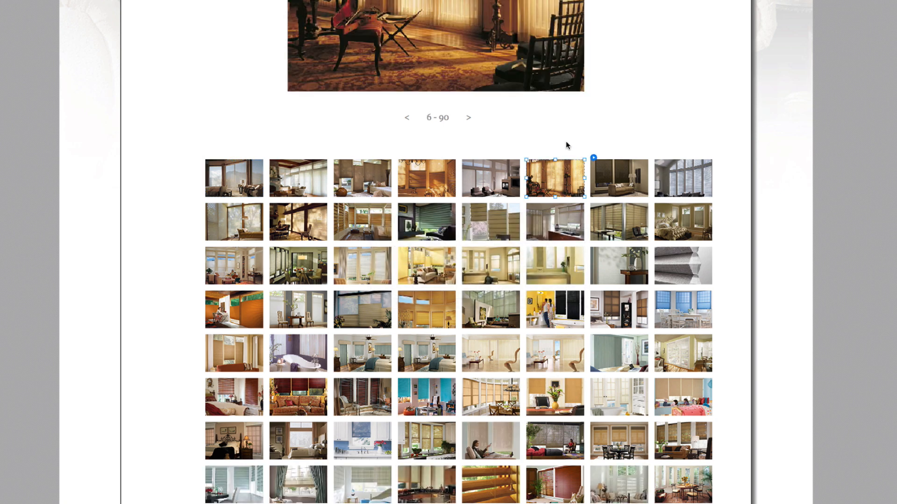
click(554, 184)
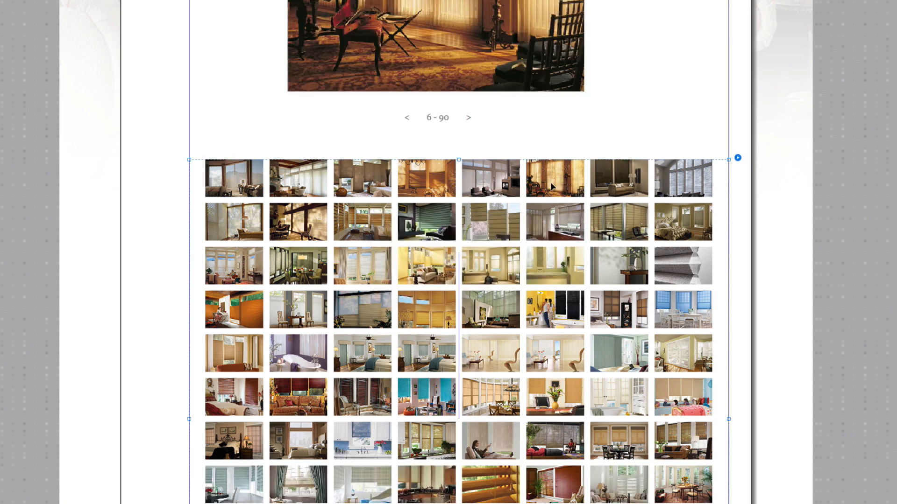
drag(554, 184, 531, 176)
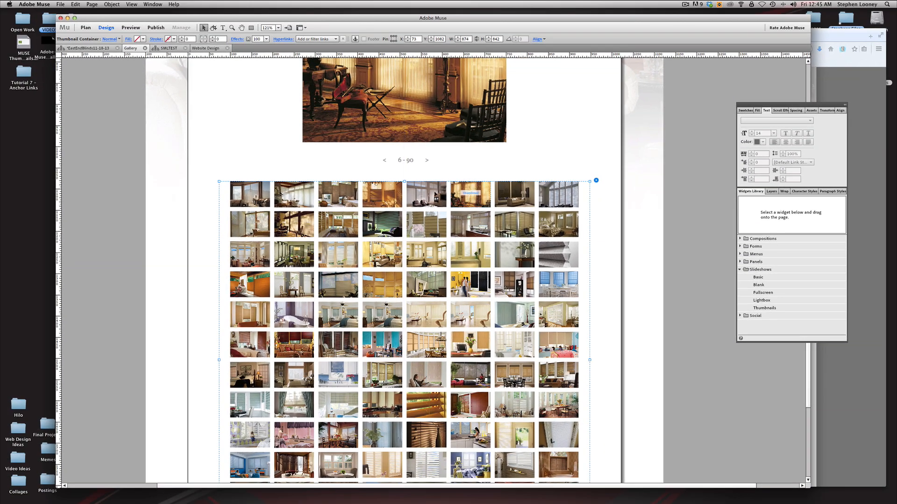
click(618, 237)
- Review the resized gallery, switch to Firefox to examine the panel behind the hero image on the live gallery page, and return to Adobe Muse
scroll(621, 236, down, 5)
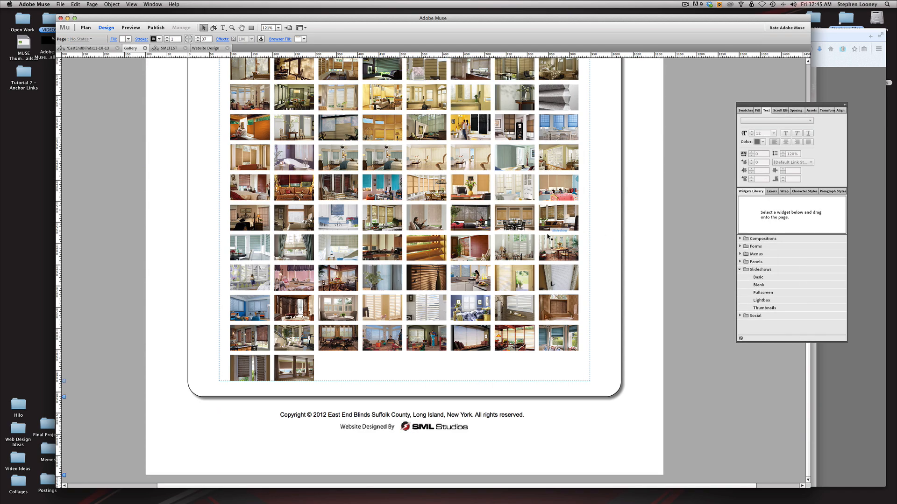
scroll(548, 237, up, 10)
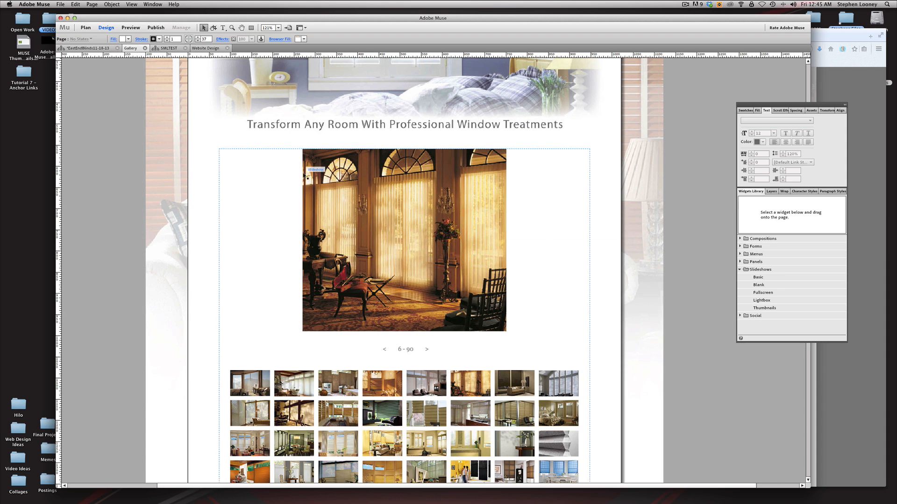
scroll(304, 176, up, 1)
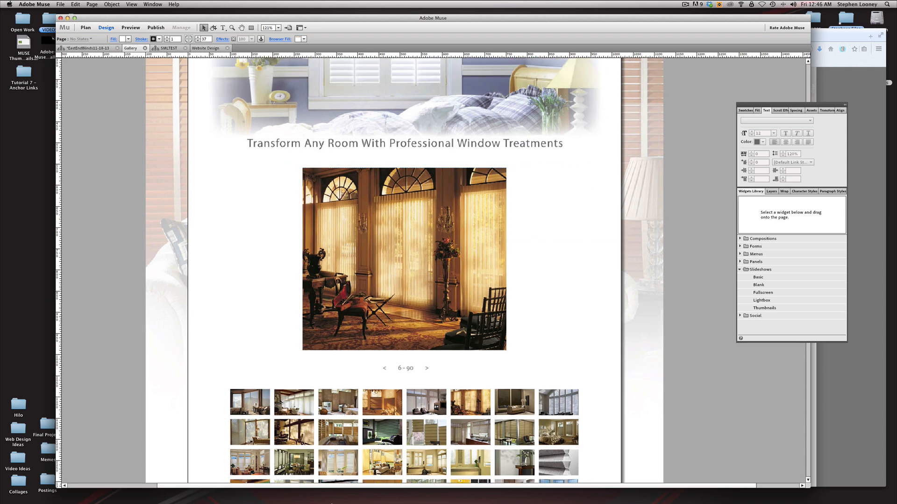
click(333, 487)
scroll(339, 321, up, 3)
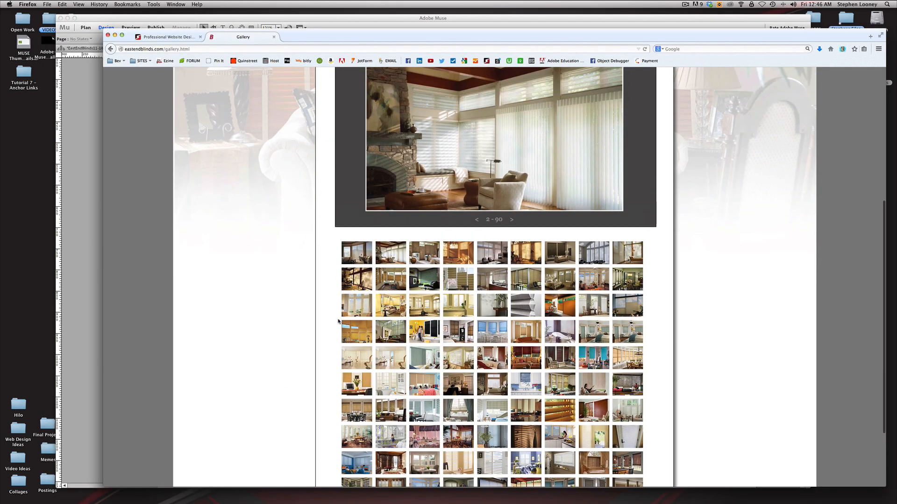
scroll(339, 322, up, 2)
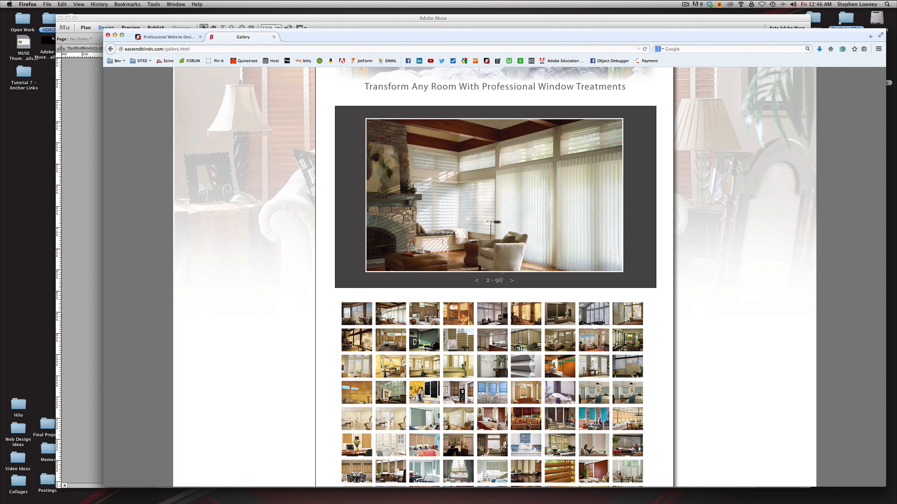
click(97, 200)
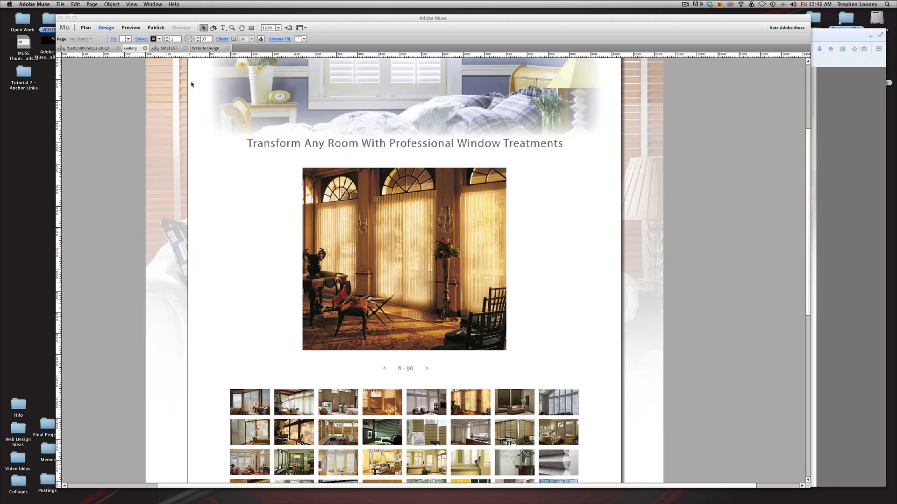
- Draw a rectangle about 931 by 497 px over the hero image and counter, and fill it with grey 7F7F7F
click(214, 136)
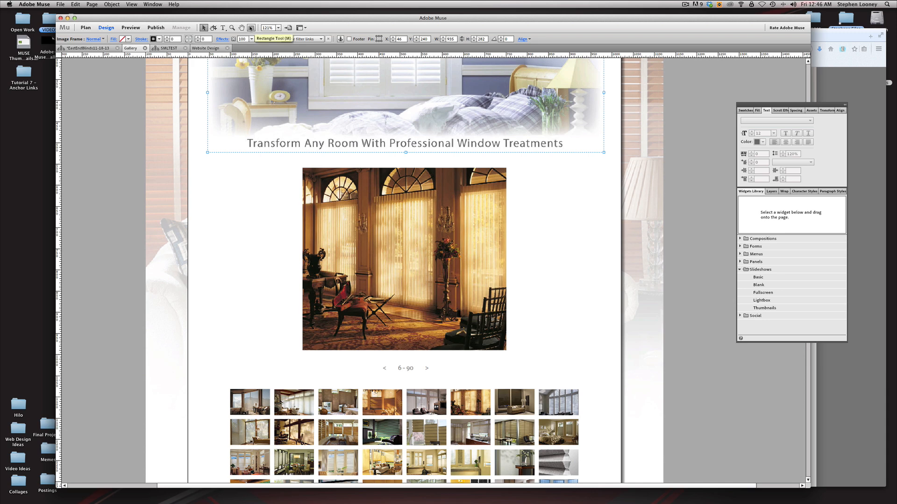
click(251, 28)
drag(208, 160, 602, 370)
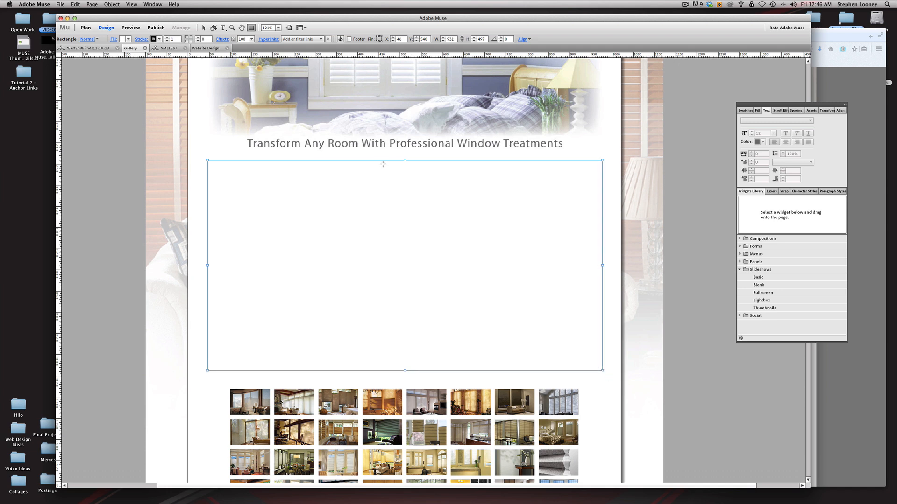
click(129, 40)
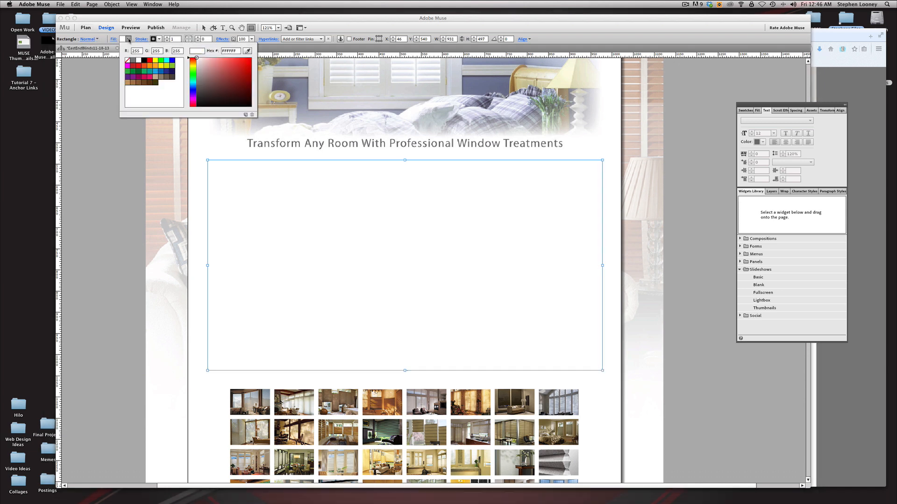
click(135, 62)
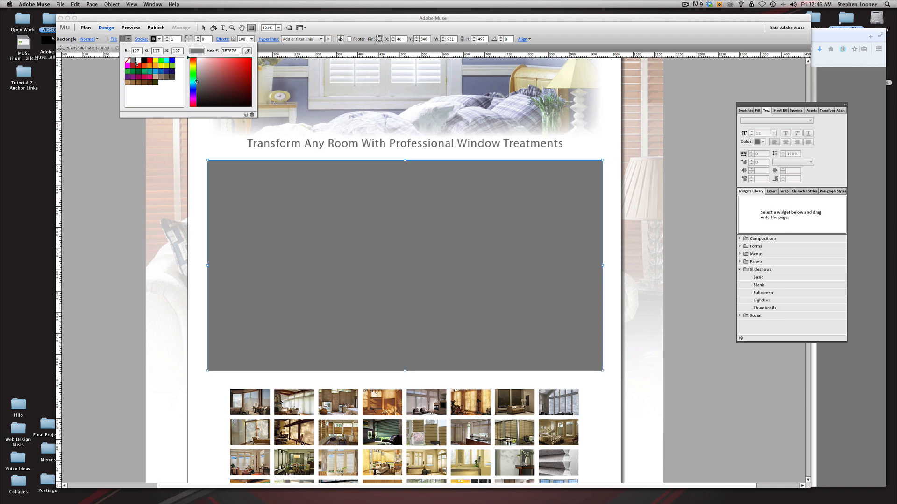
- Try sending the grey rectangle behind the slideshow, and undo the stacking change
click(113, 5)
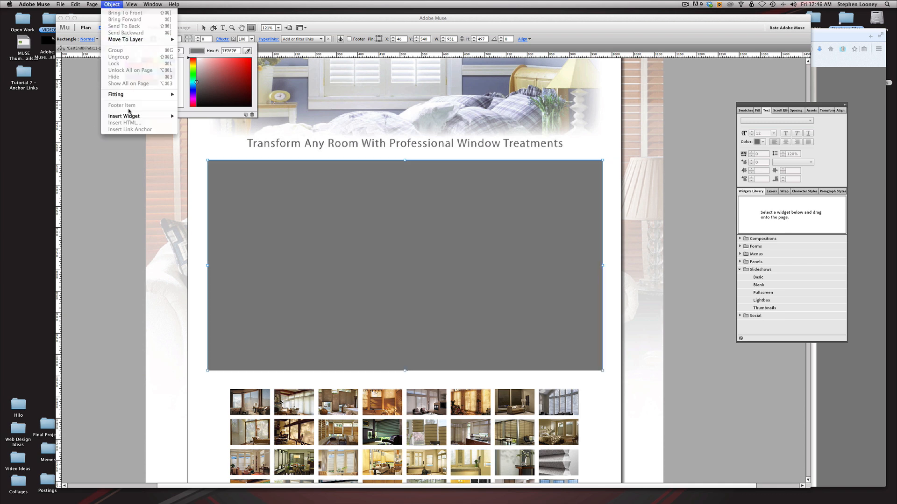
click(94, 103)
click(104, 117)
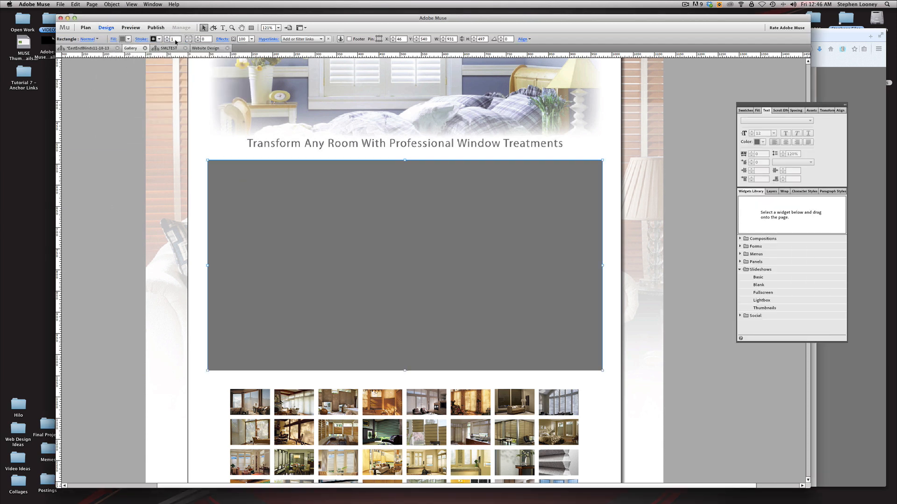
click(116, 4)
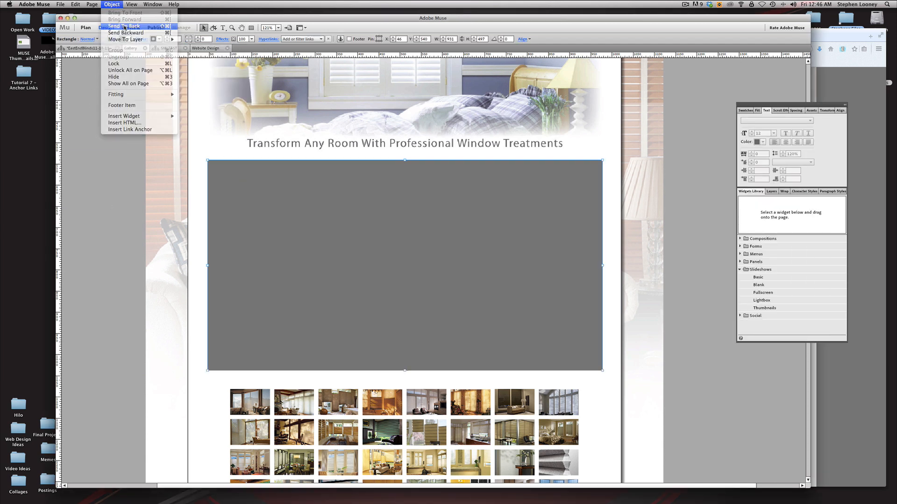
click(119, 33)
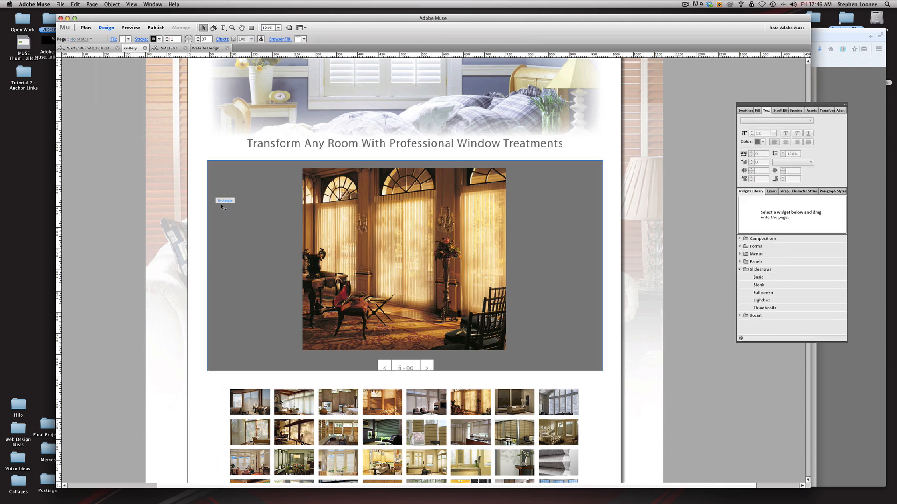
key(super+c)
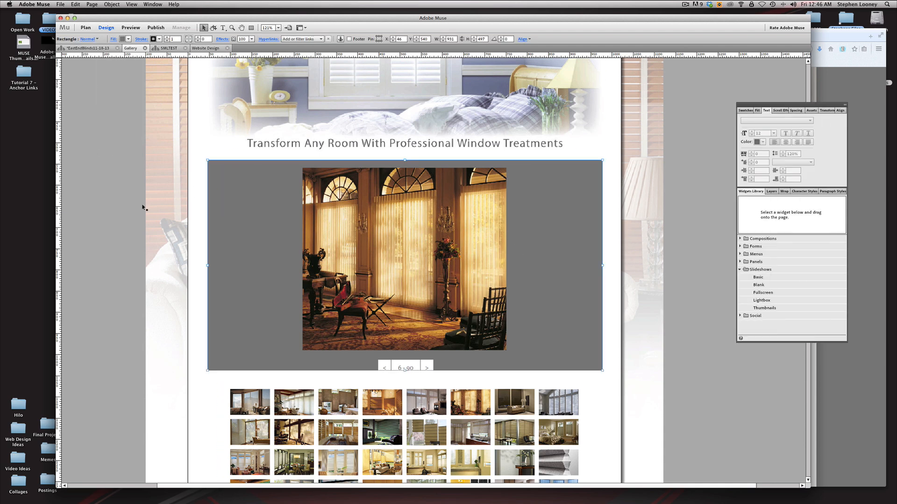
key(super+z)
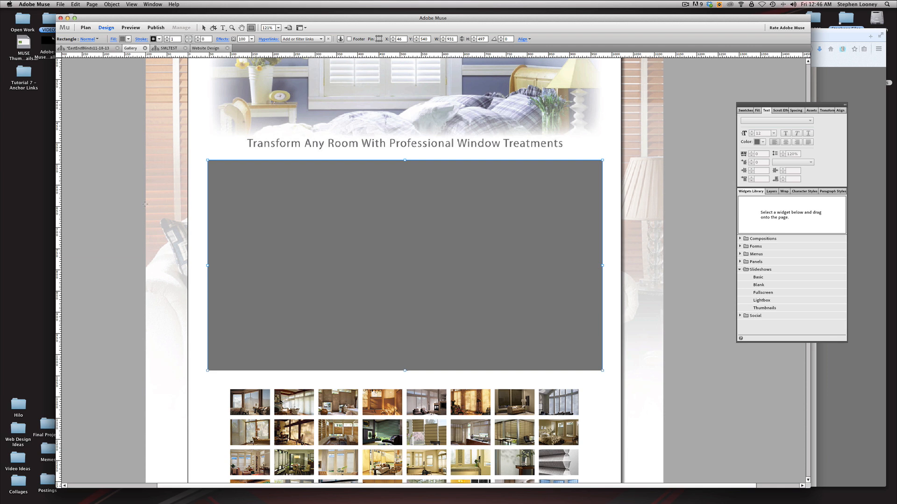
- Redo the stacking change that sends the grey rectangle behind the slideshow, and deselect it
key(super+shift+z)
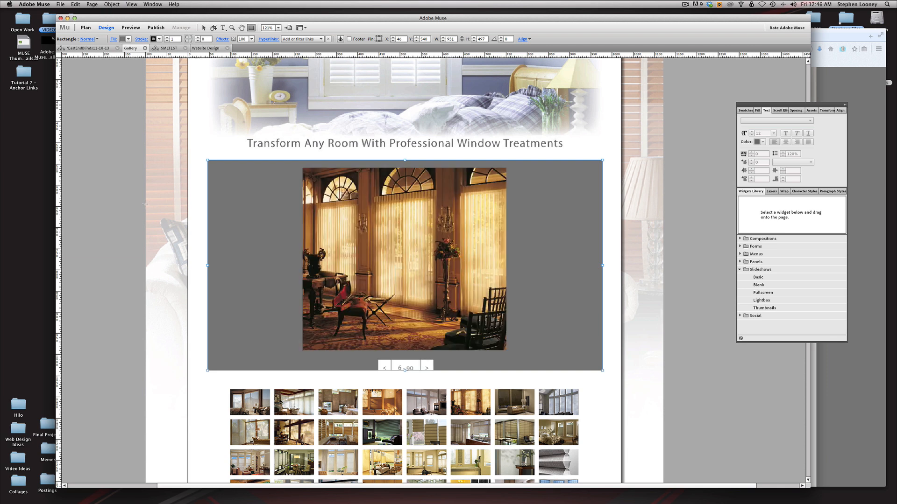
click(204, 28)
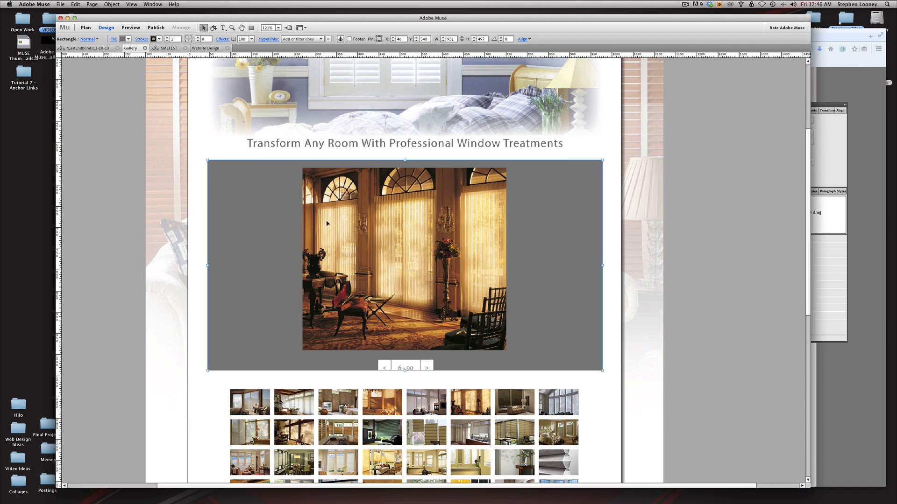
click(674, 218)
- Select the slideshow's hero image frame and give it a 1 px white FFFFFF stroke
click(427, 218)
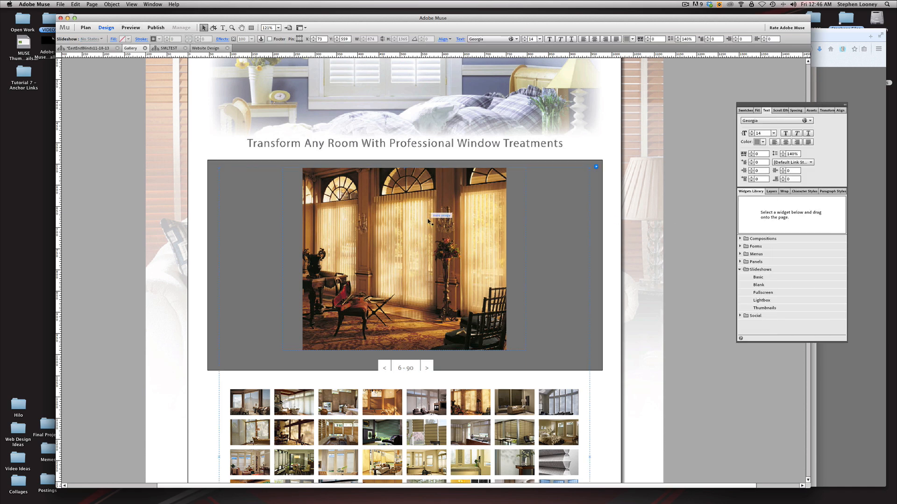
click(428, 219)
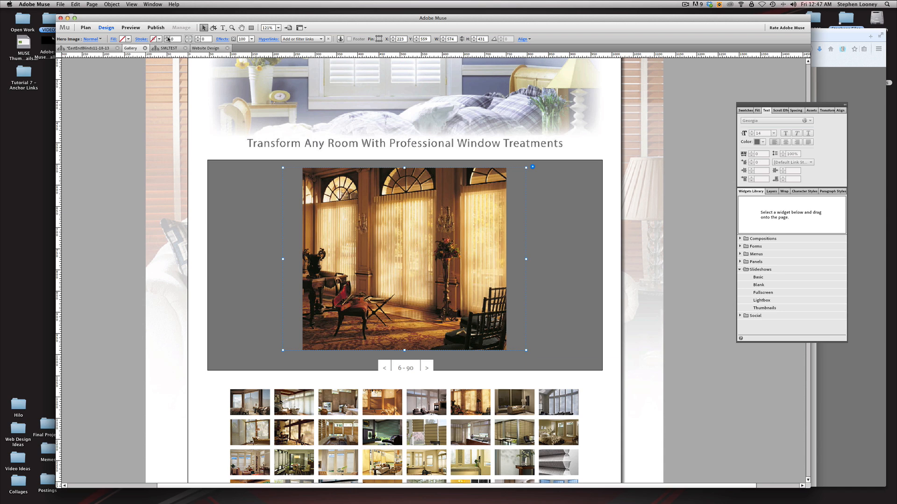
click(167, 38)
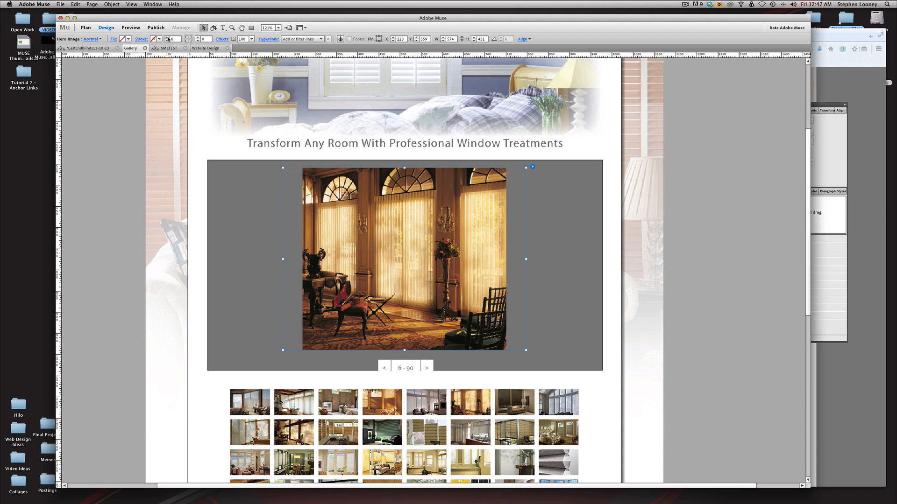
click(168, 39)
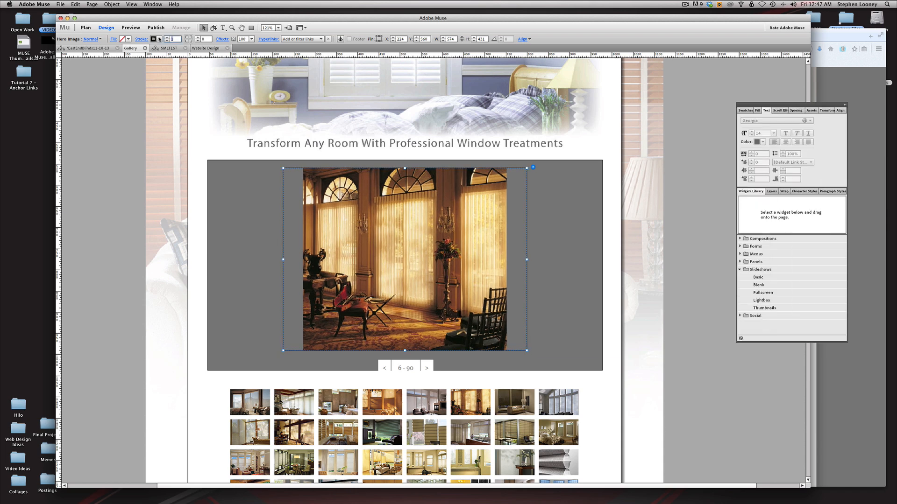
click(159, 40)
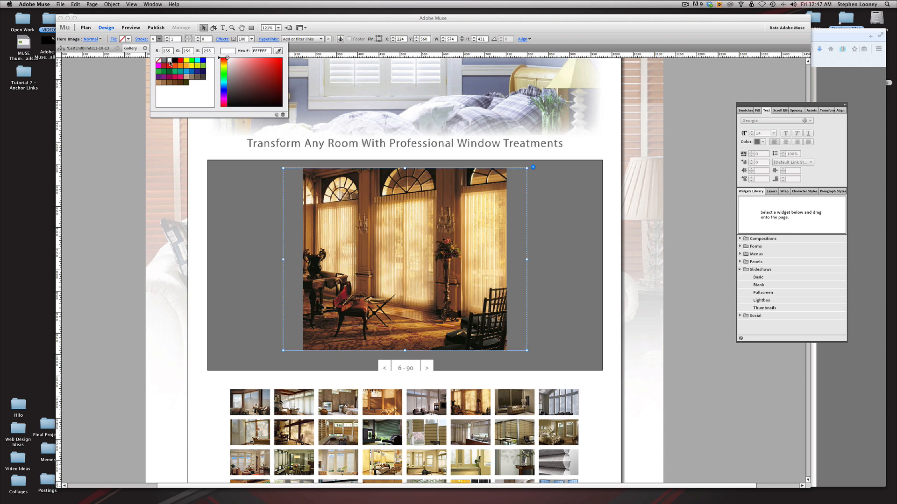
click(148, 253)
click(613, 272)
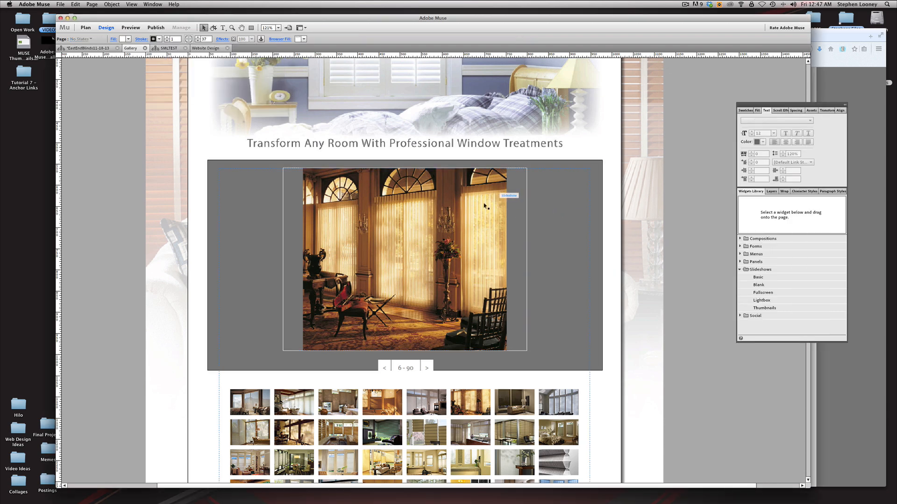
- Increase the hero image frame's stroke width to 2 px
click(474, 196)
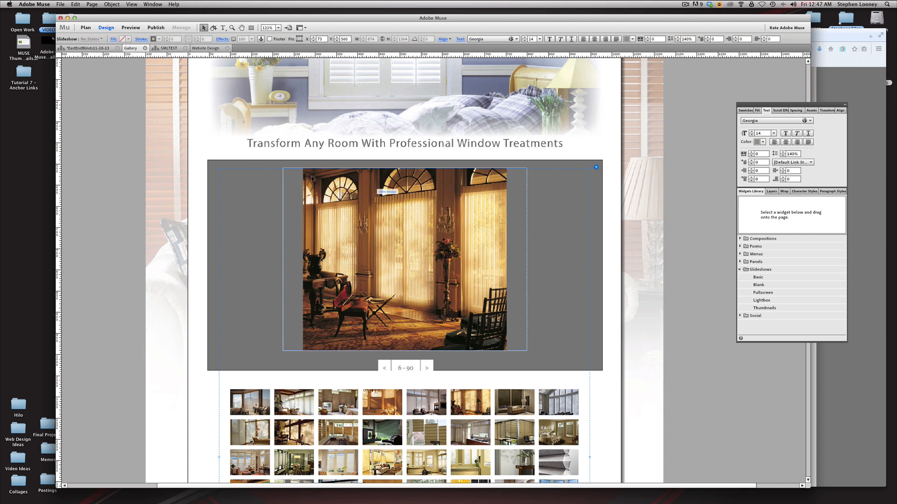
click(299, 239)
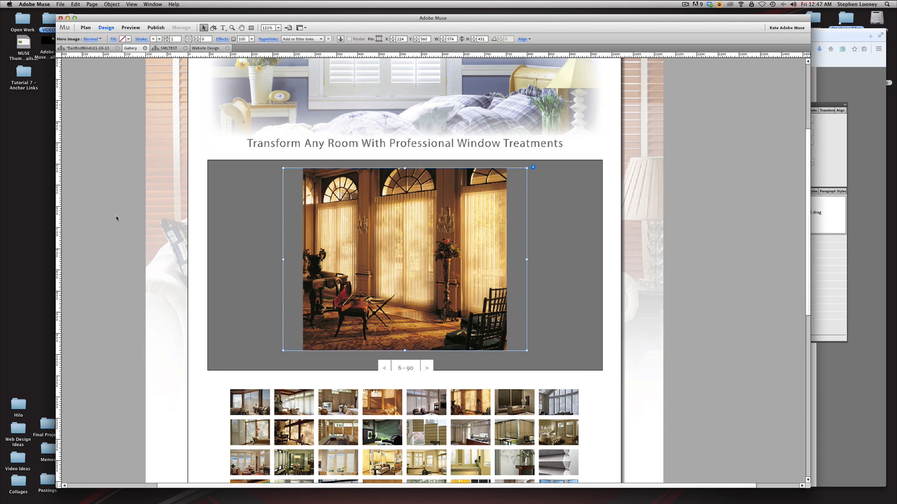
click(99, 222)
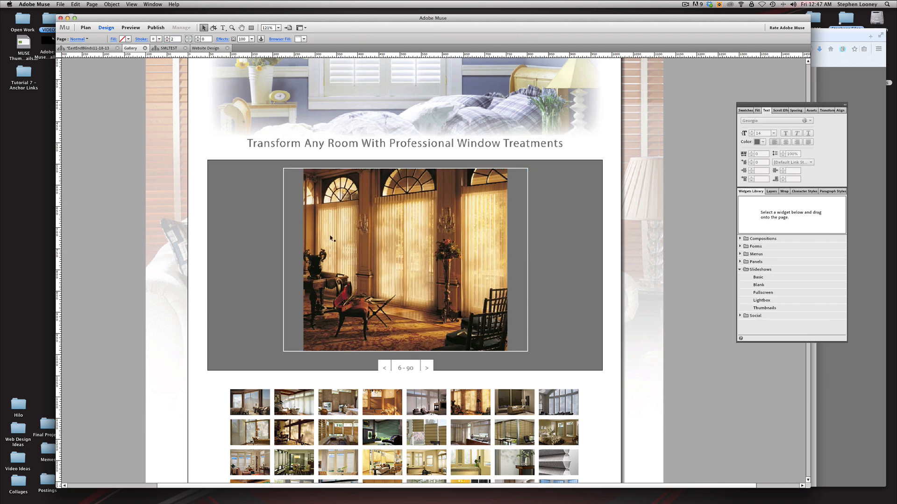
- Select the photo inside the hero image frame and enlarge it until it fills the frame's width
click(513, 215)
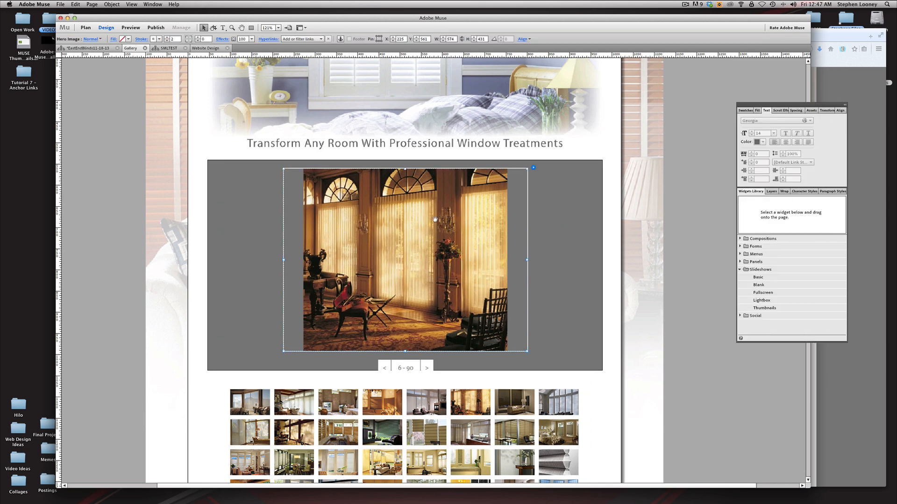
click(435, 220)
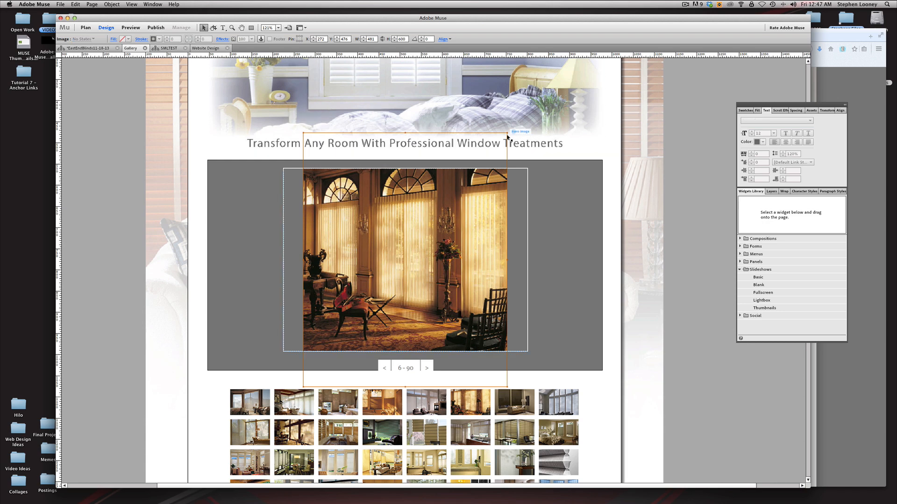
drag(507, 132, 530, 104)
click(628, 187)
scroll(626, 224, down, 3)
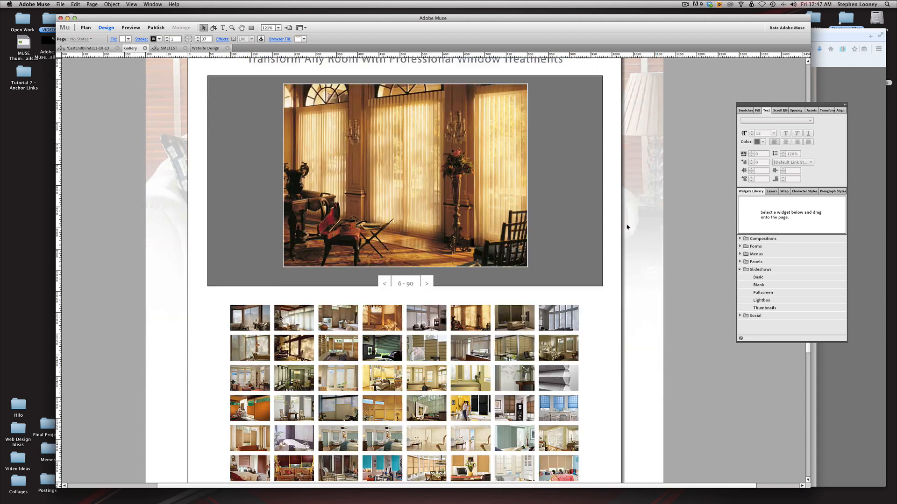
- Display the fourth thumbnail's photo in the slideshow and enlarge it inside the hero frame to fill the frame's width
click(295, 320)
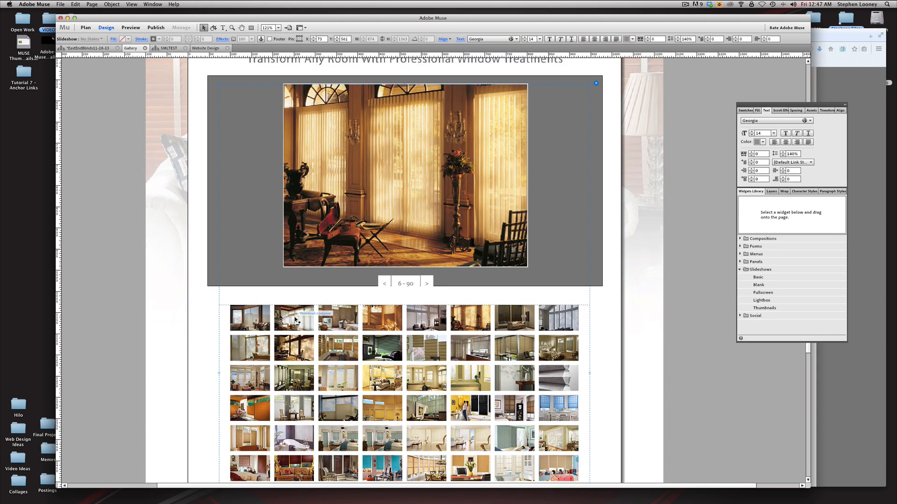
click(295, 319)
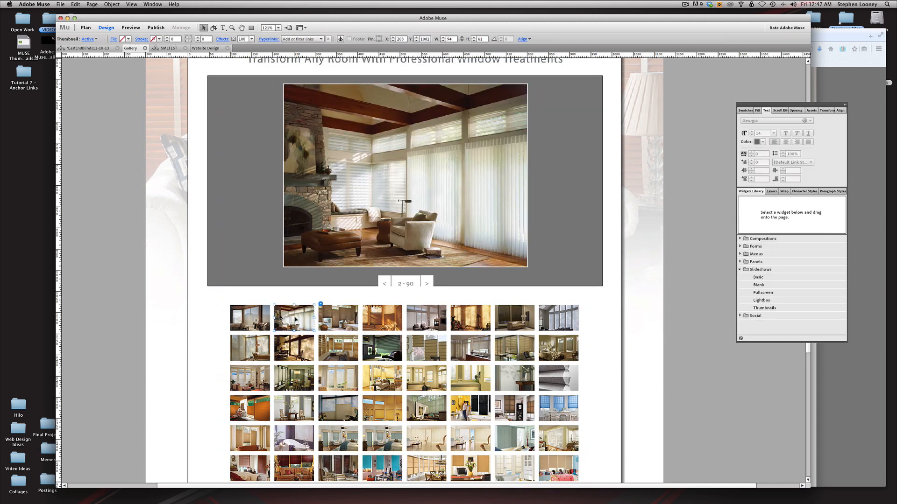
scroll(295, 320, up, 2)
click(353, 359)
click(383, 367)
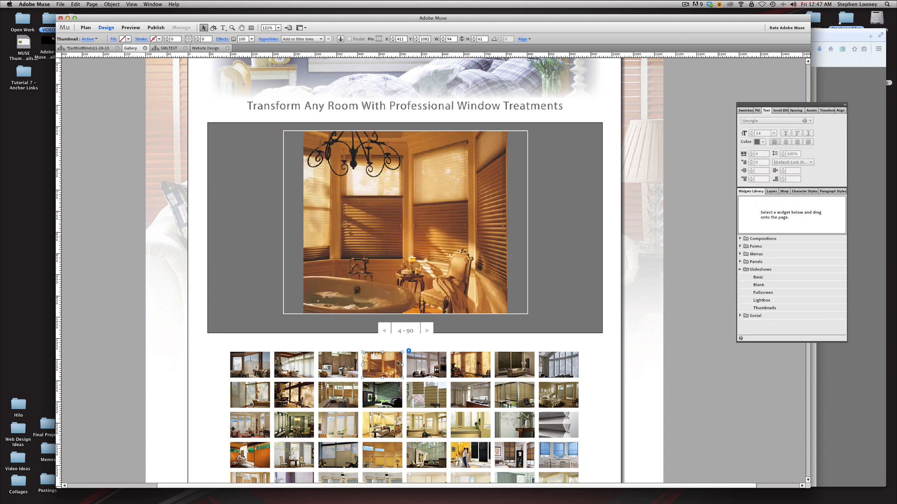
click(420, 366)
click(389, 366)
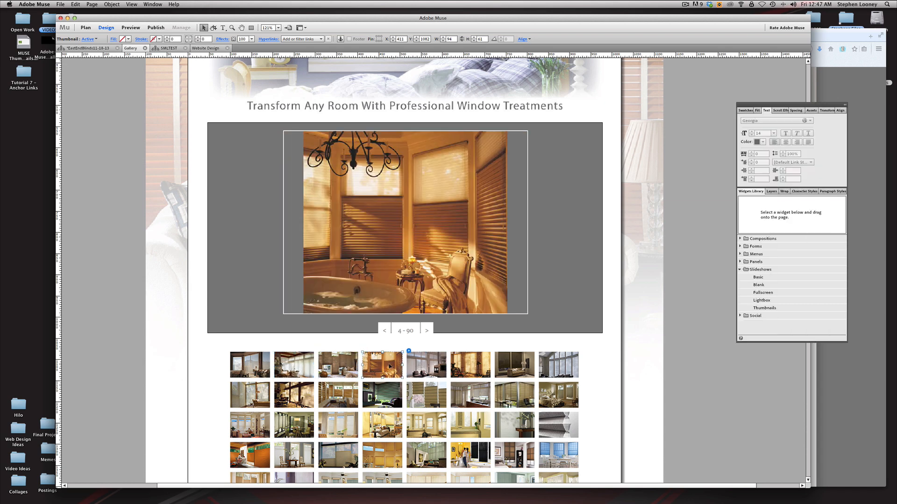
click(442, 284)
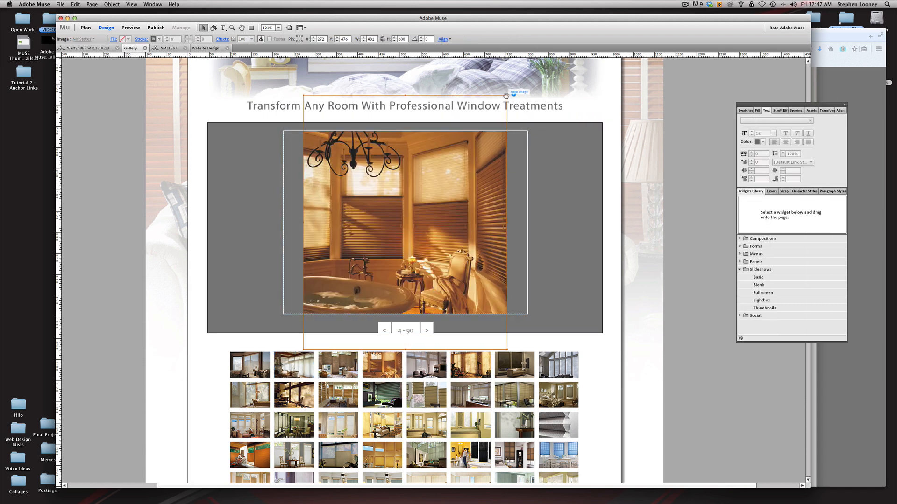
drag(507, 96, 533, 93)
click(670, 254)
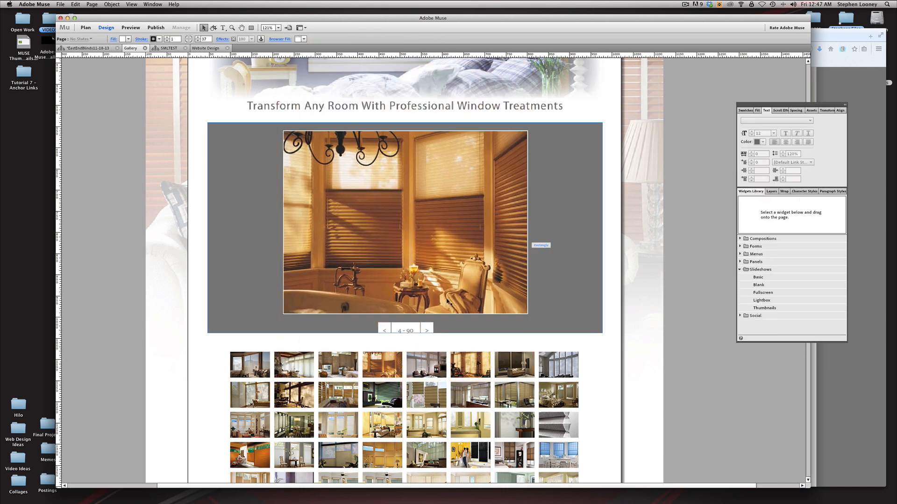
- Select the previous arrow, counter and next arrow together and move them up so they sit fully within the grey panel
click(383, 329)
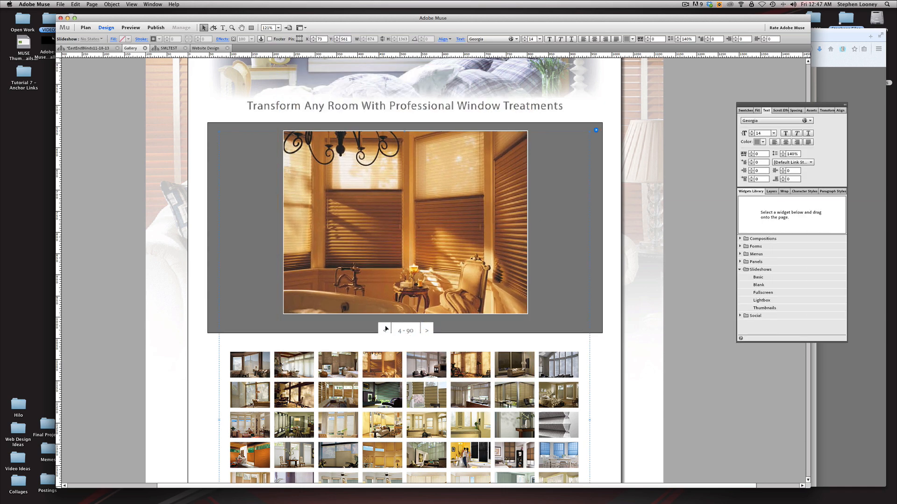
click(385, 329)
click(384, 329)
shift+click(403, 329)
click(427, 328)
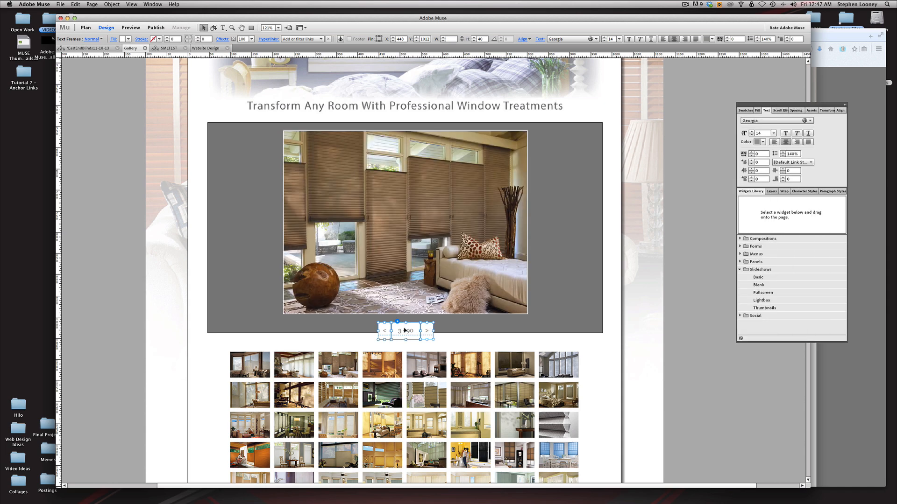
drag(404, 331, 403, 325)
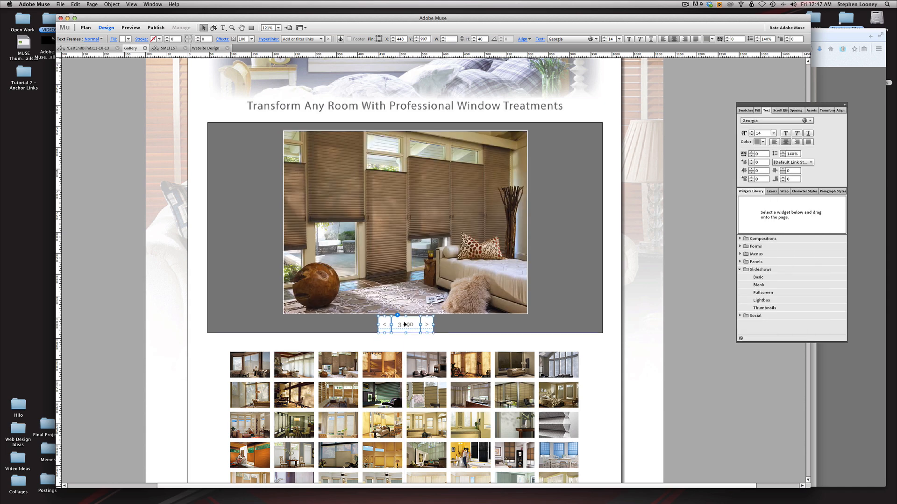
- Set the fill of the selected arrows and counter to none and lighten their text colour
click(130, 41)
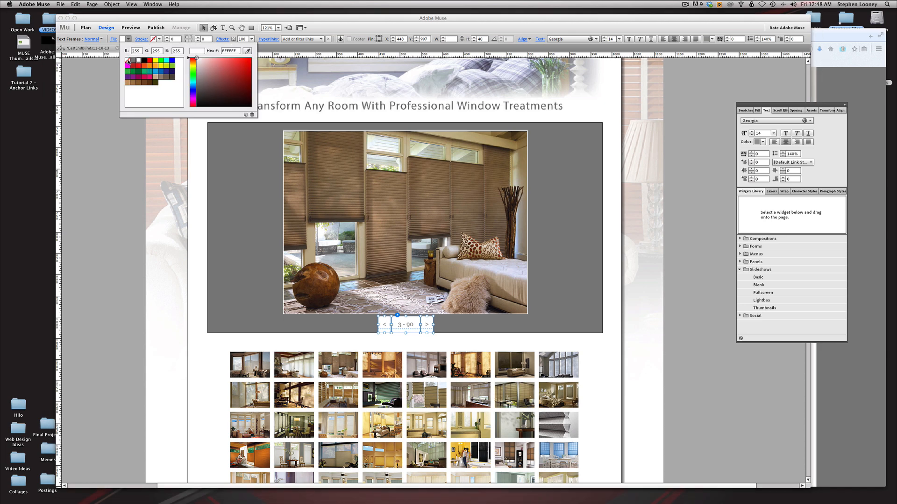
click(129, 61)
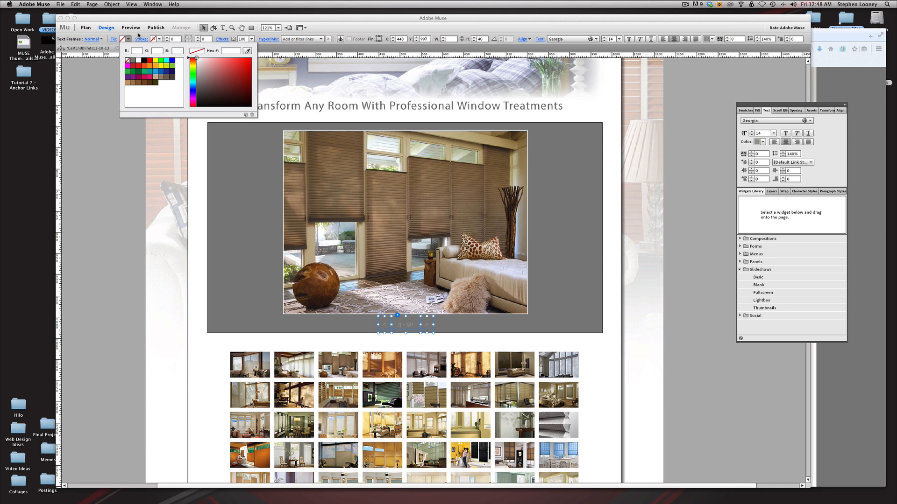
click(145, 321)
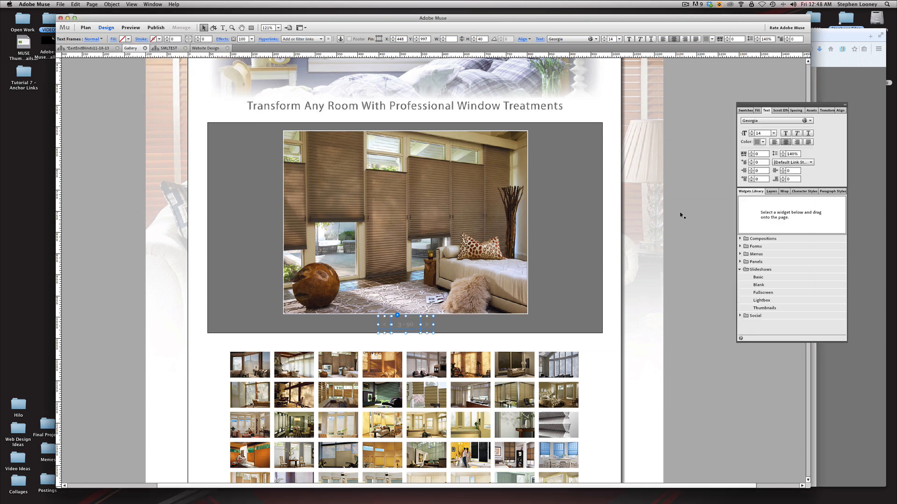
click(763, 143)
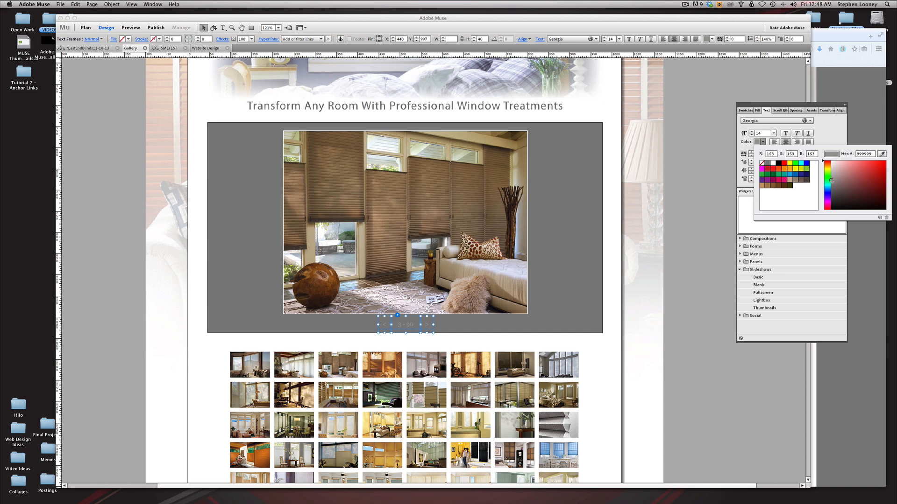
drag(832, 180, 832, 172)
click(123, 167)
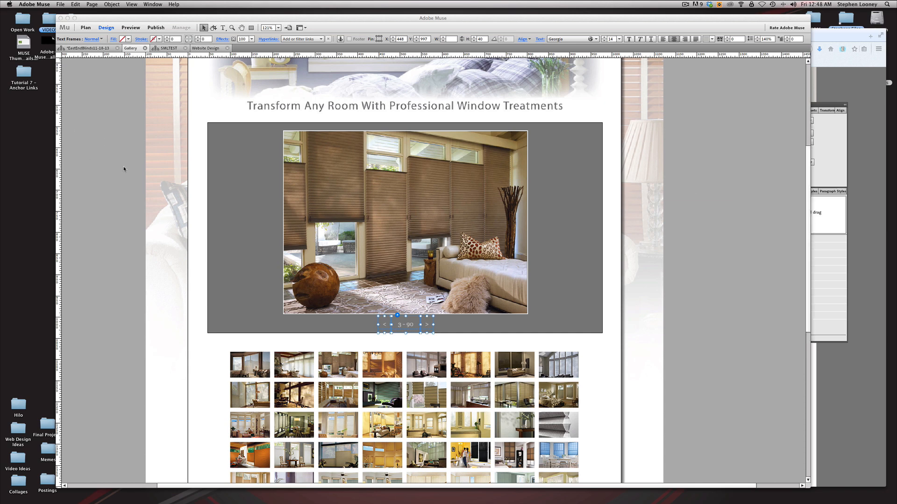
- Select the hero image frame and enable a drop shadow with 50 opacity, blur 8, angle 45 and distance 8
click(330, 182)
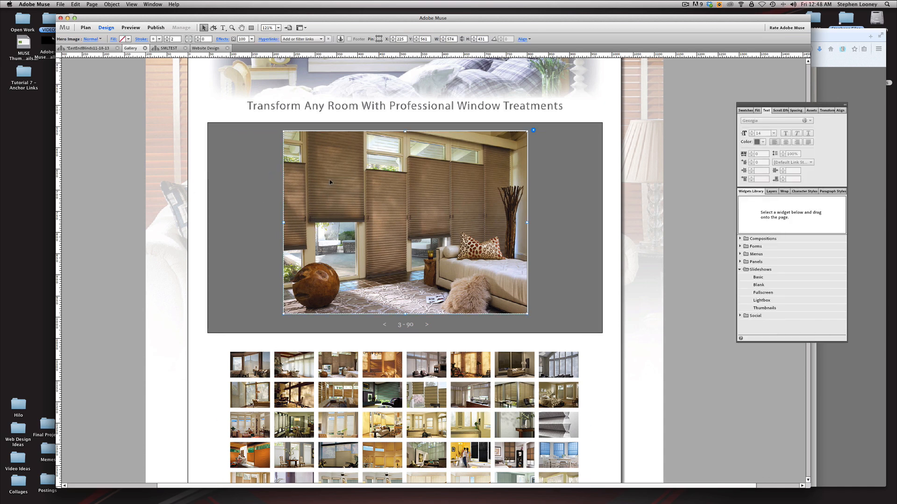
click(223, 39)
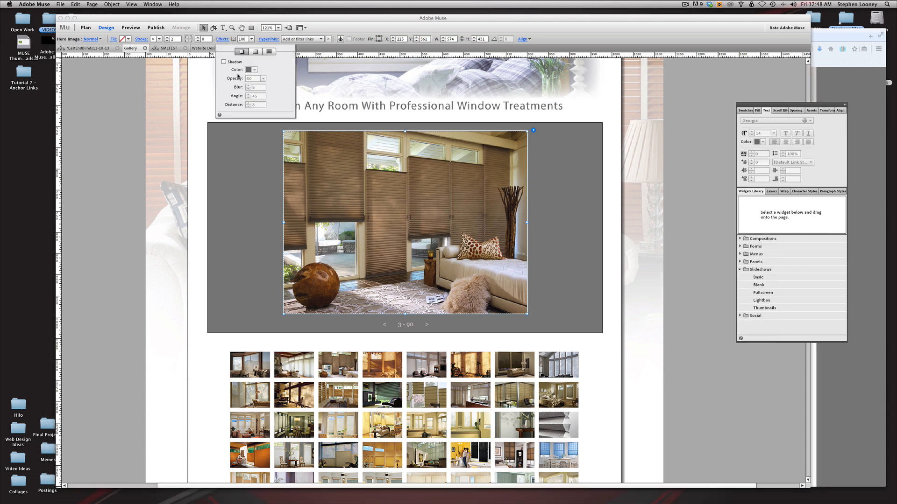
click(223, 62)
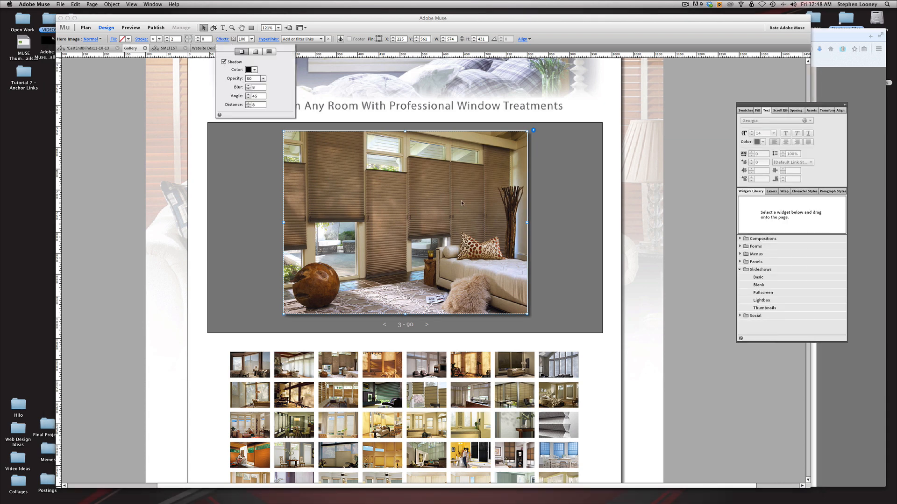
click(656, 228)
click(657, 228)
- Review the gallery page's header, hero image and thumbnails, and switch from Firefox back to Adobe Muse
scroll(658, 228, down, 10)
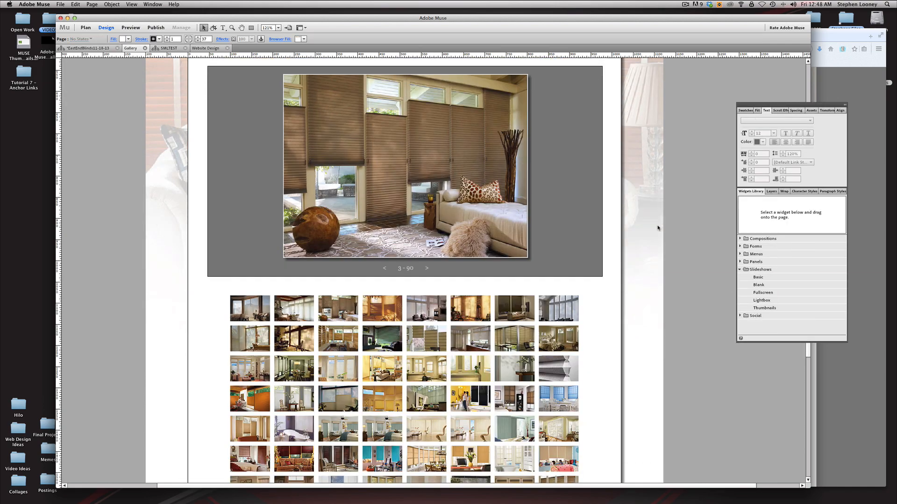
scroll(658, 228, up, 10)
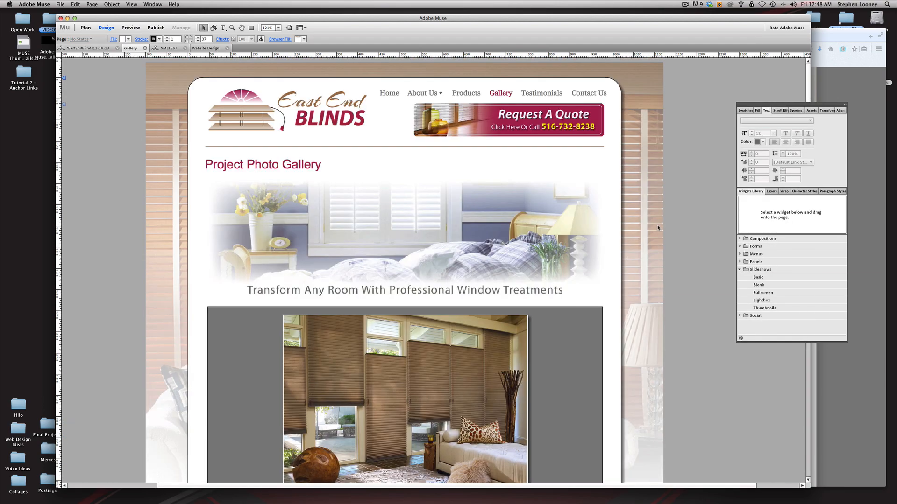
scroll(657, 229, down, 6)
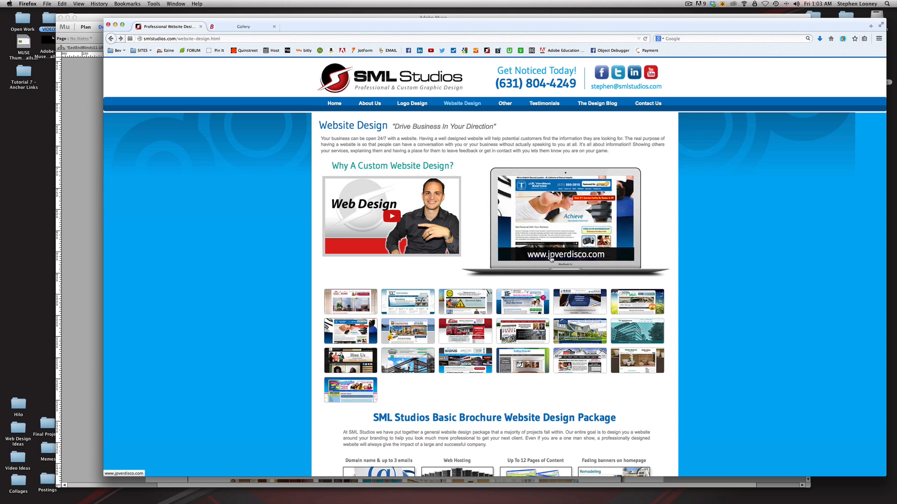
click(87, 123)
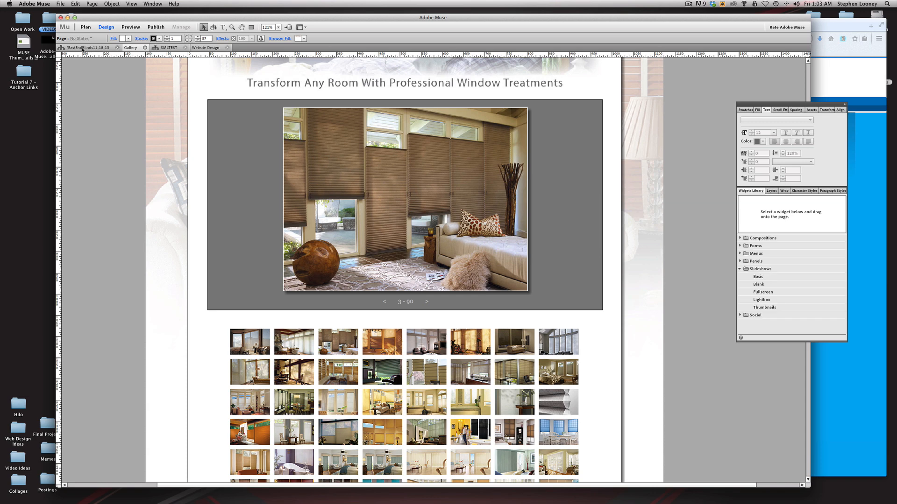
- On the Website Design page, place a Thumbnails slideshow below the video and laptop image and delete two of its placeholder thumbnails
click(202, 48)
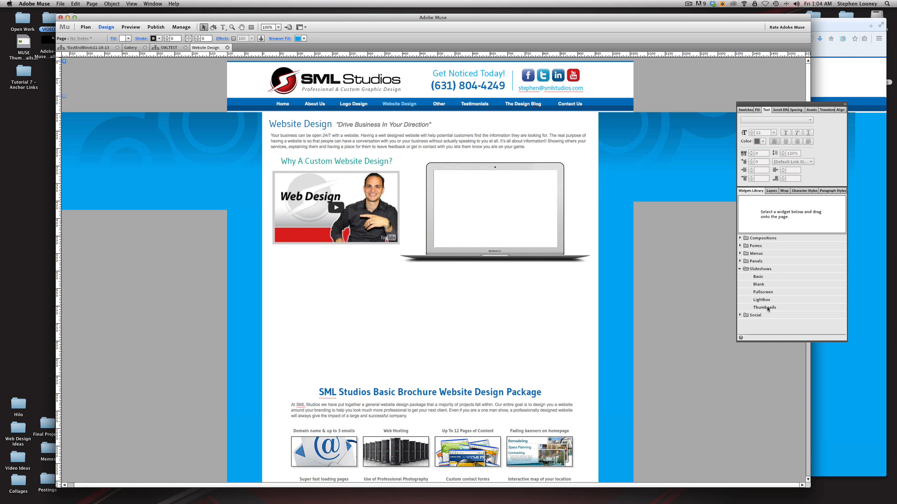
drag(768, 308, 334, 283)
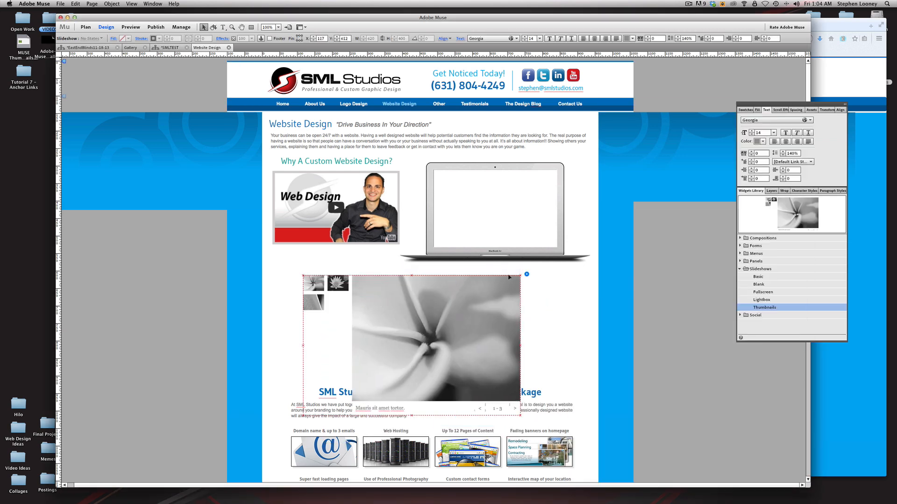
click(343, 288)
click(343, 288)
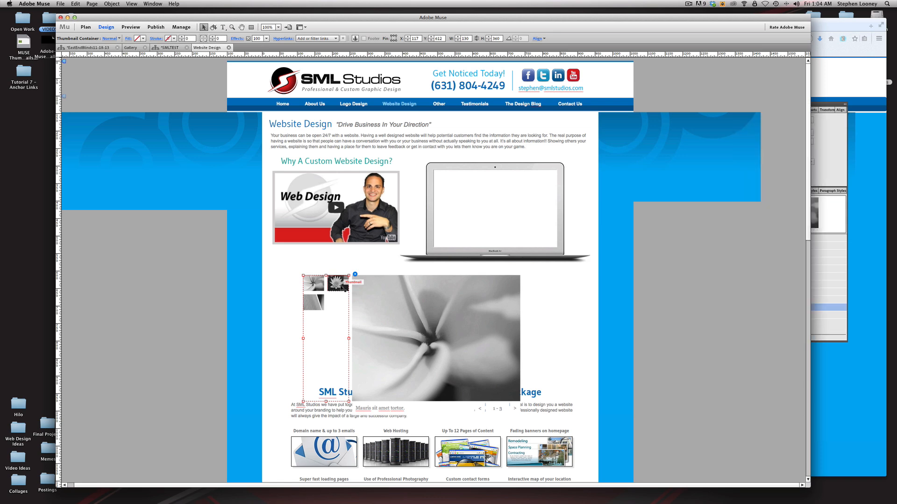
key(Delete)
click(333, 289)
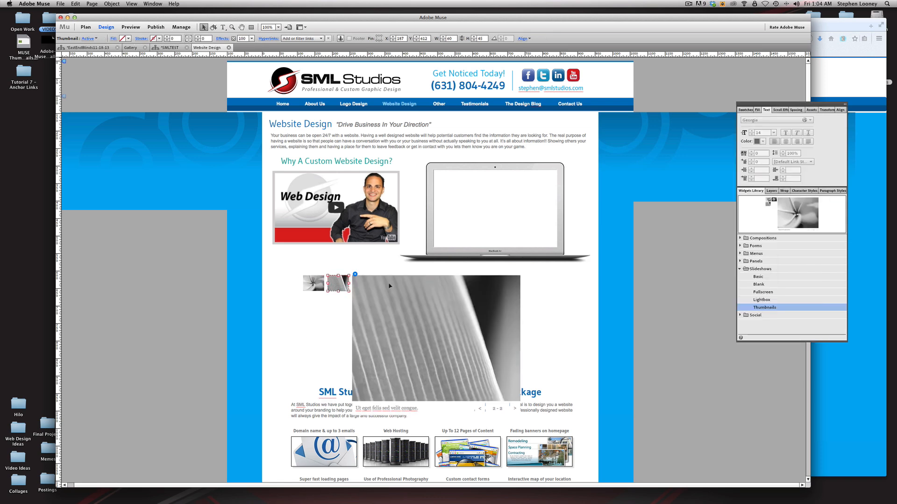
key(Delete)
- Add all images in the TEST Sites Websites folder, from ny-website-design-real-estate through academyforkids.jpg, to the slideshow
click(518, 281)
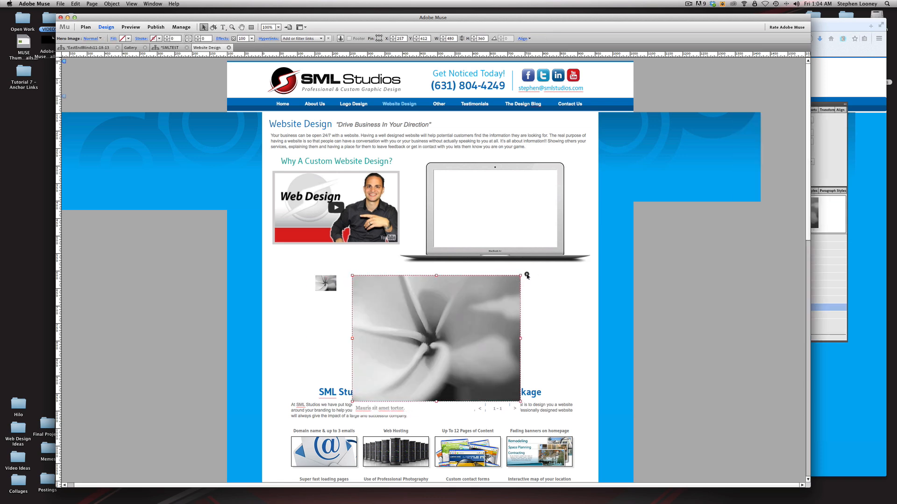
click(526, 275)
click(578, 285)
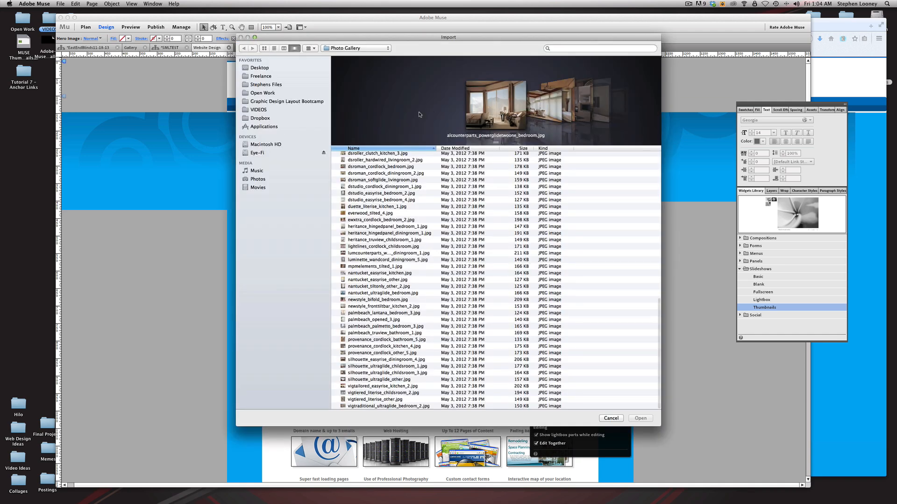
click(343, 49)
click(343, 56)
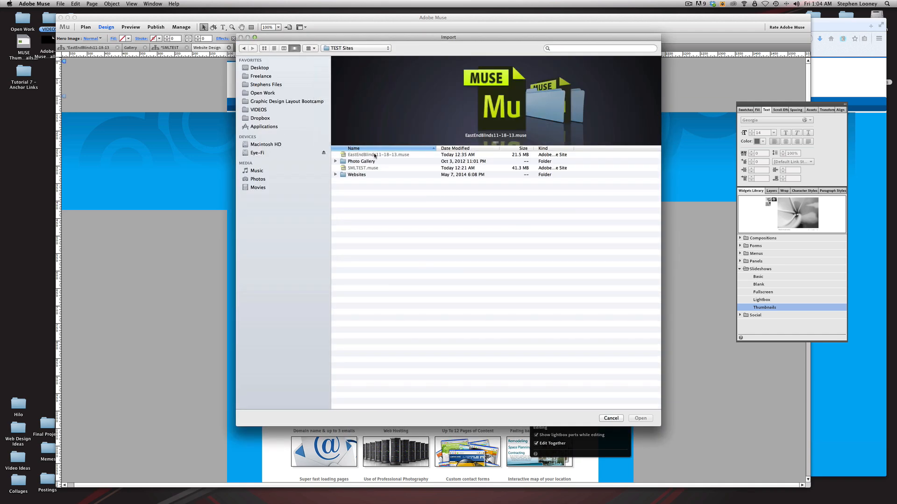
double_click(359, 175)
click(359, 175)
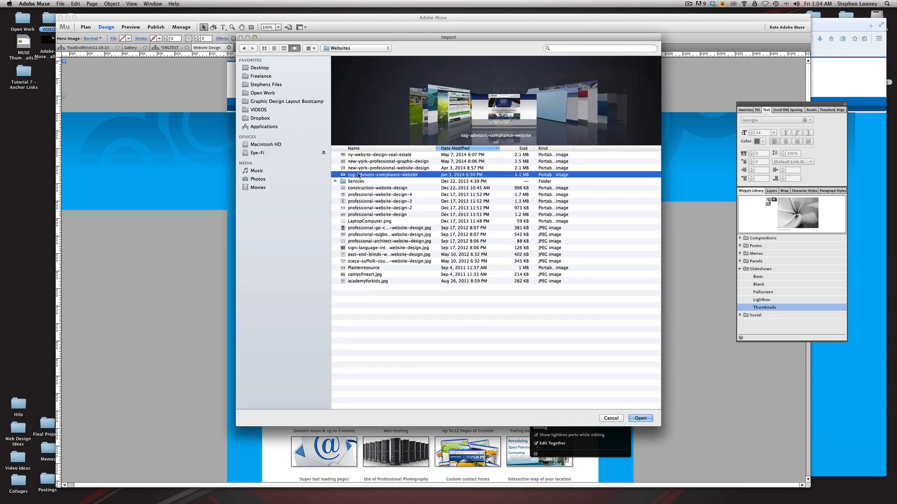
click(360, 154)
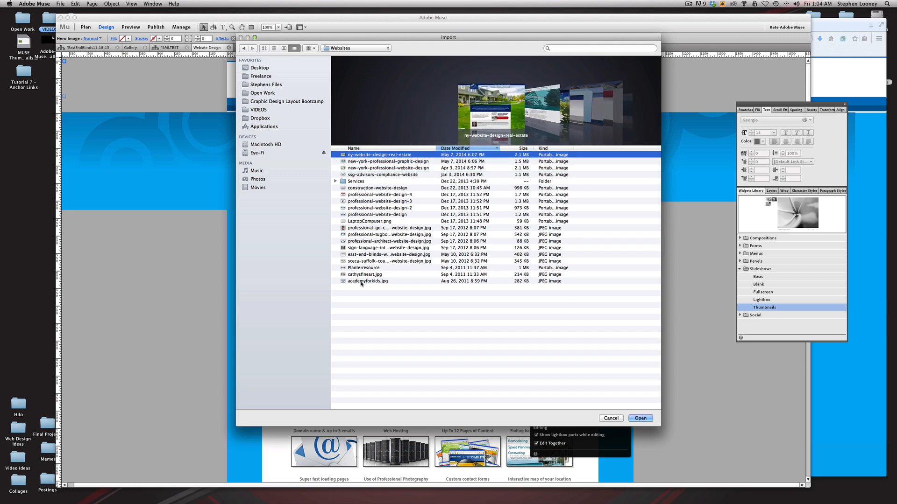
shift+click(362, 281)
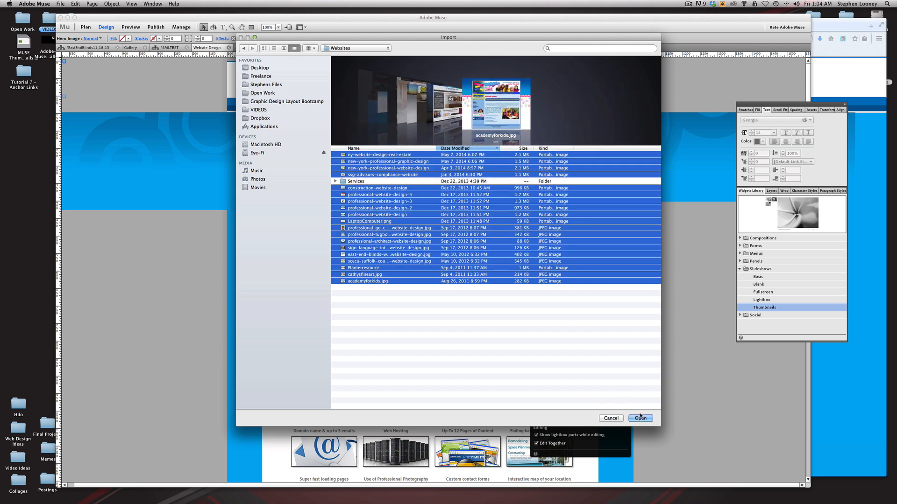
click(641, 418)
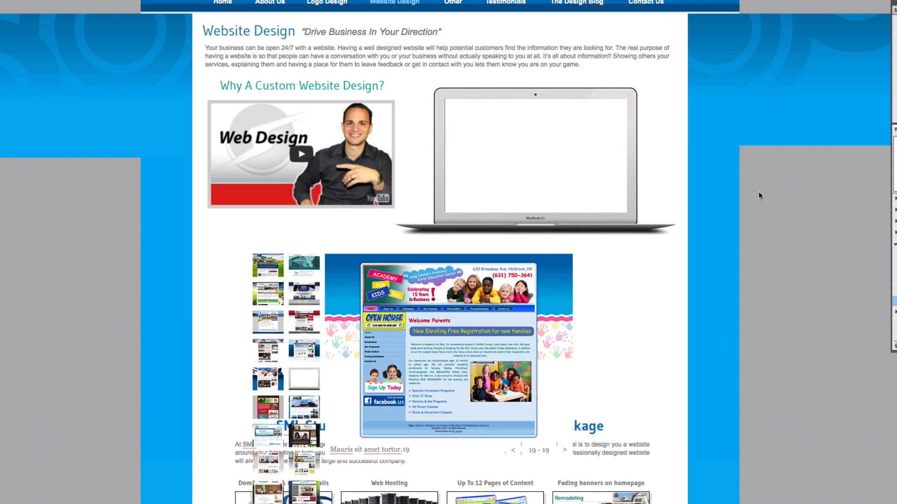
- Shift the slideshow up to just below the laptop image and delete the blank laptop thumbnail from it
drag(419, 322, 419, 300)
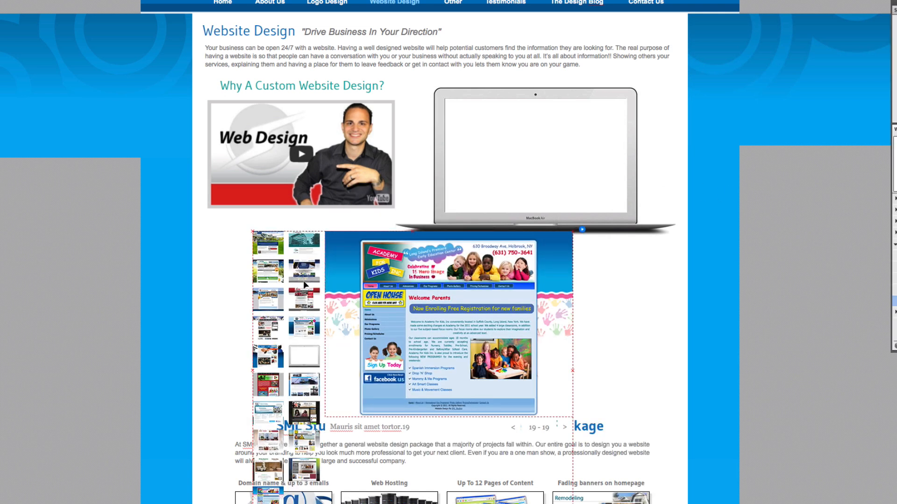
click(303, 271)
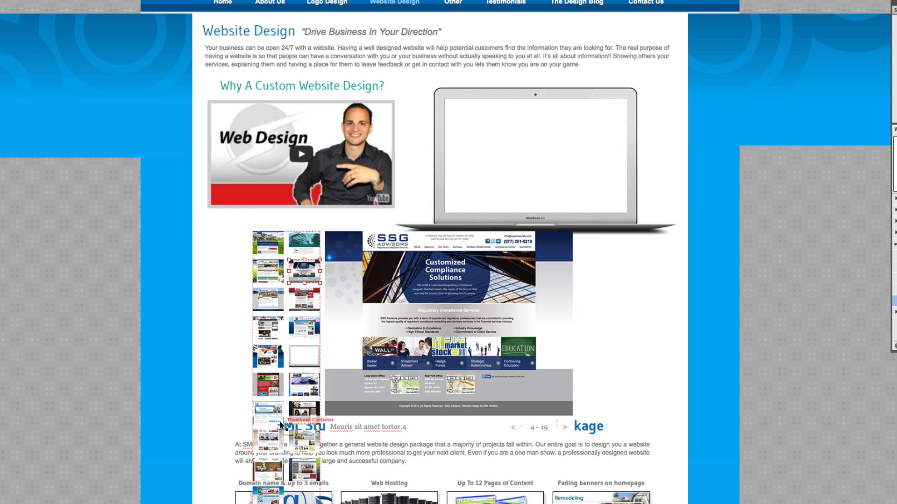
click(276, 242)
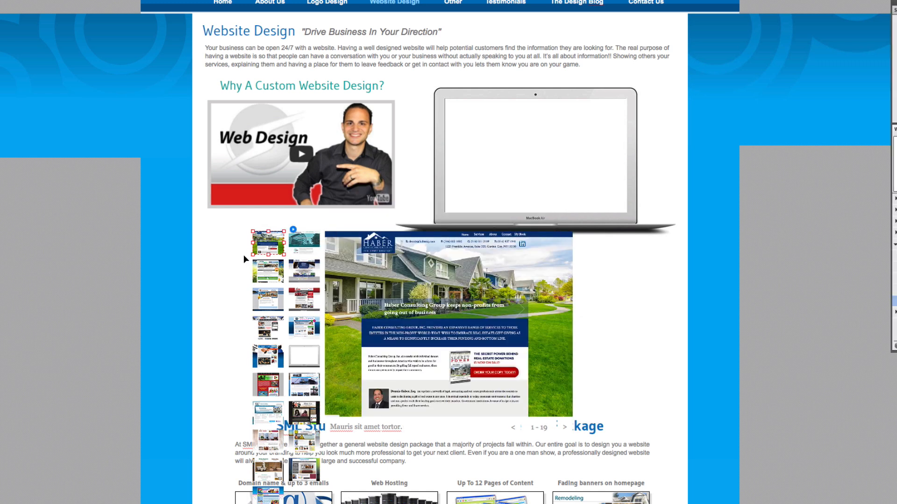
drag(265, 244, 230, 246)
click(310, 363)
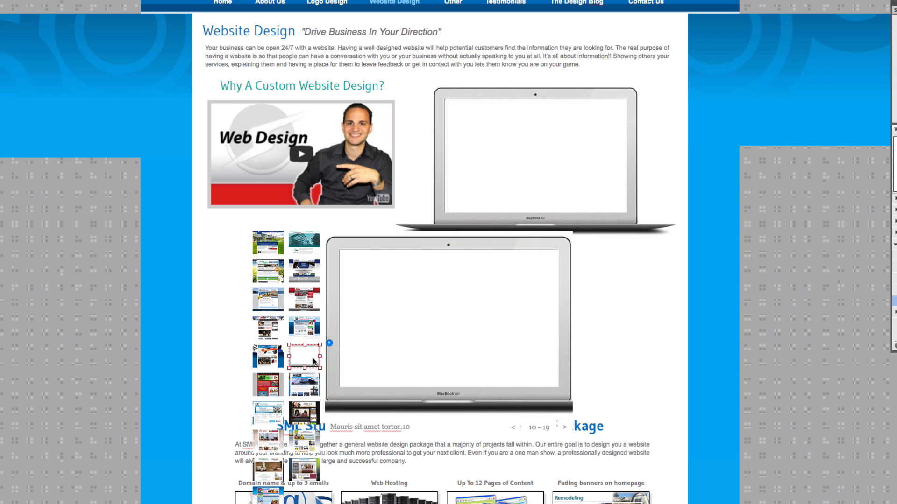
key(Delete)
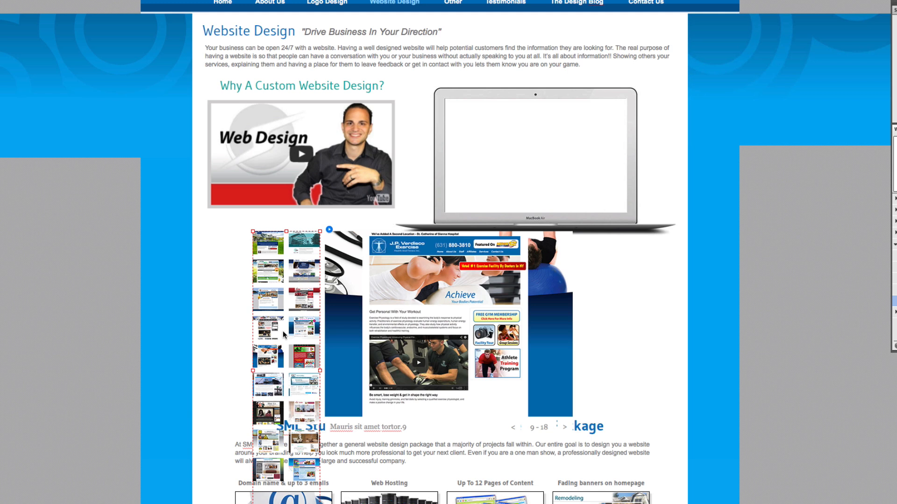
- Nudge the slideshow up slightly and move its hero image on its own onto the laptop picture
click(455, 288)
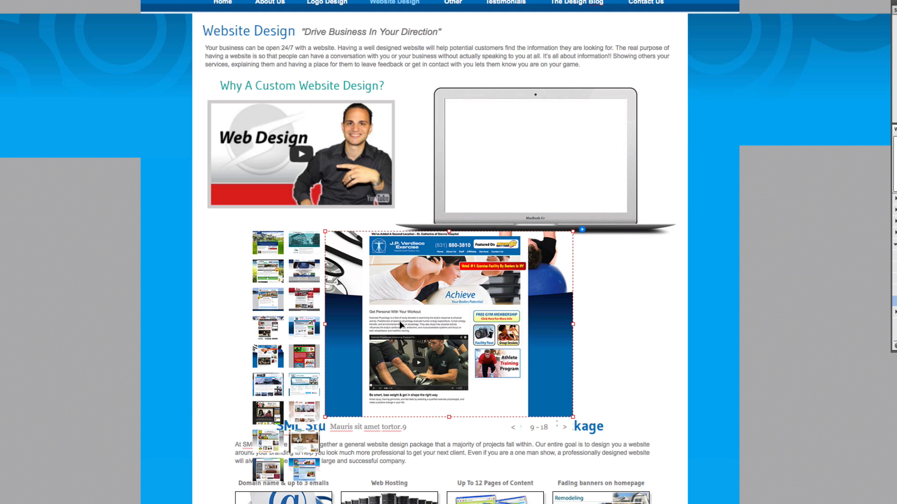
key(Escape)
click(476, 292)
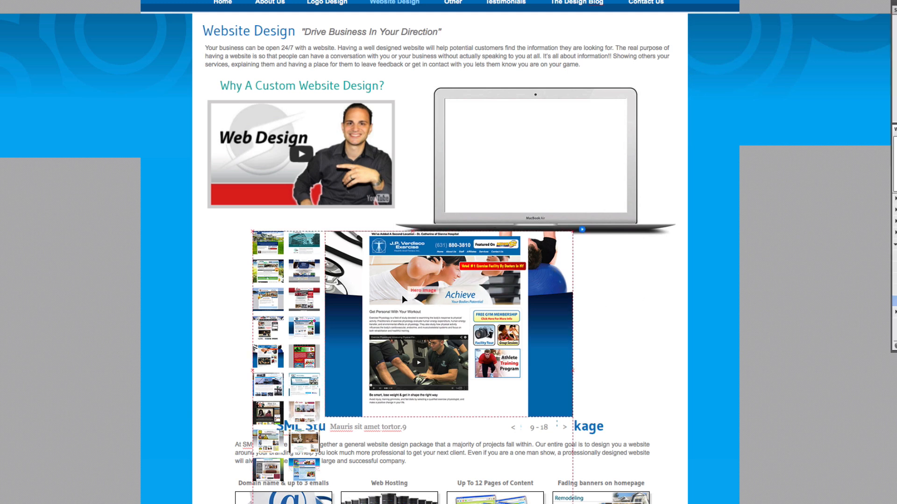
drag(394, 299, 438, 263)
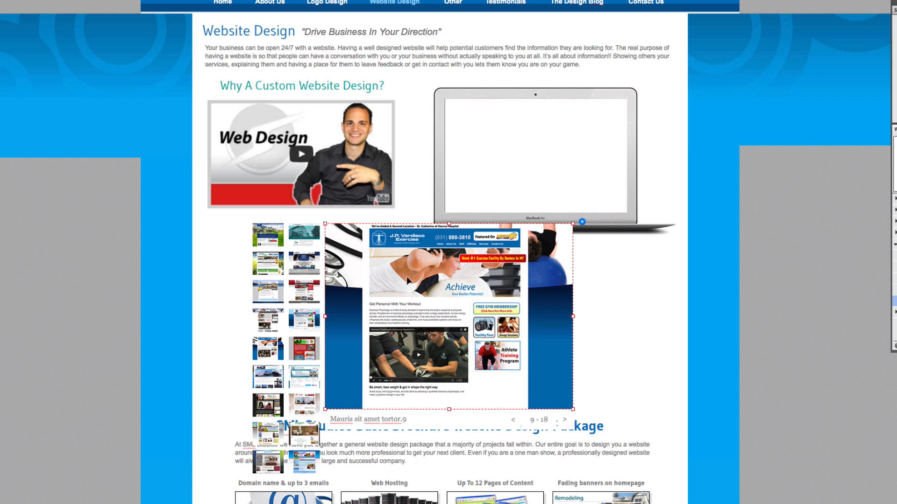
drag(504, 202, 525, 157)
- Align the hero image with the top-left corner of the laptop's white screen and resize it to fill that screen
key(z)
drag(318, 42, 810, 353)
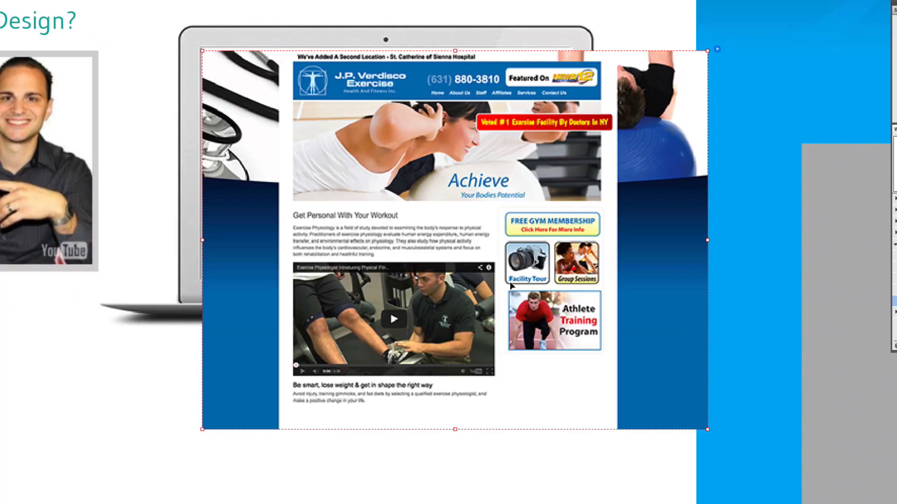
drag(509, 282, 505, 278)
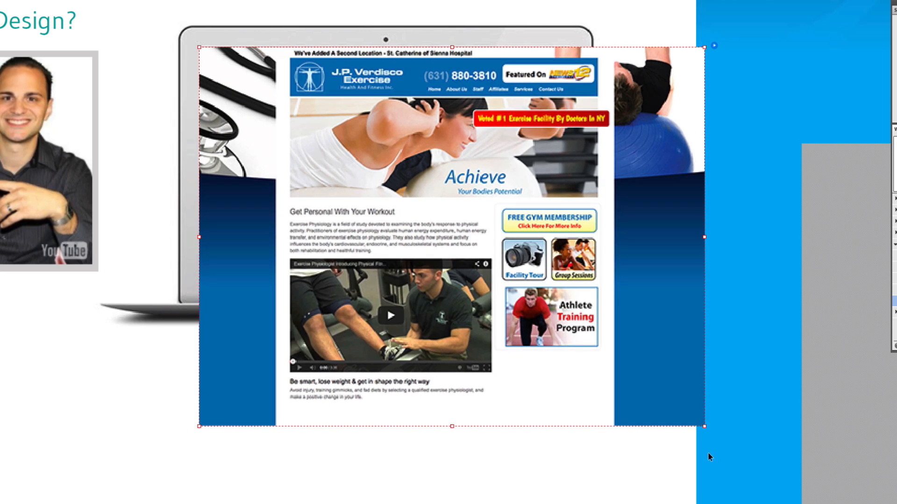
drag(704, 426, 511, 267)
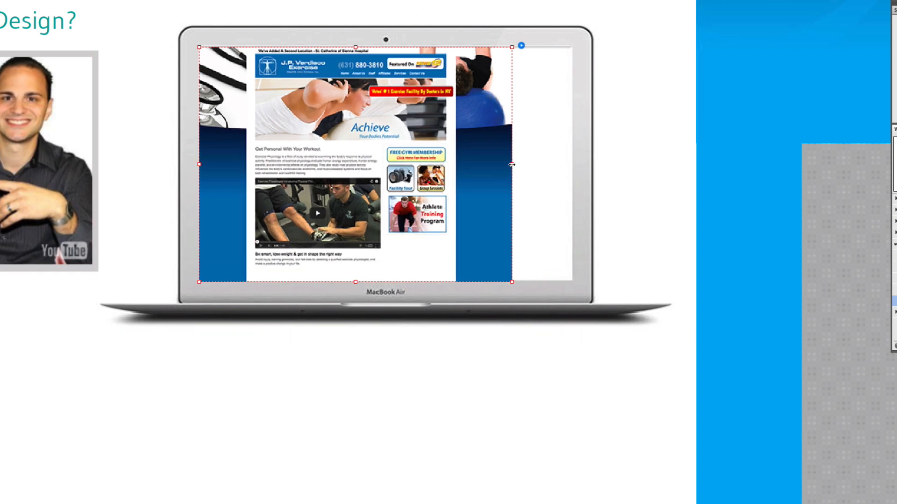
drag(511, 165, 574, 164)
- Select the thumbnail container and widen it to the right until the thumbnails run ten to a row
key(z)
alt+click(366, 163)
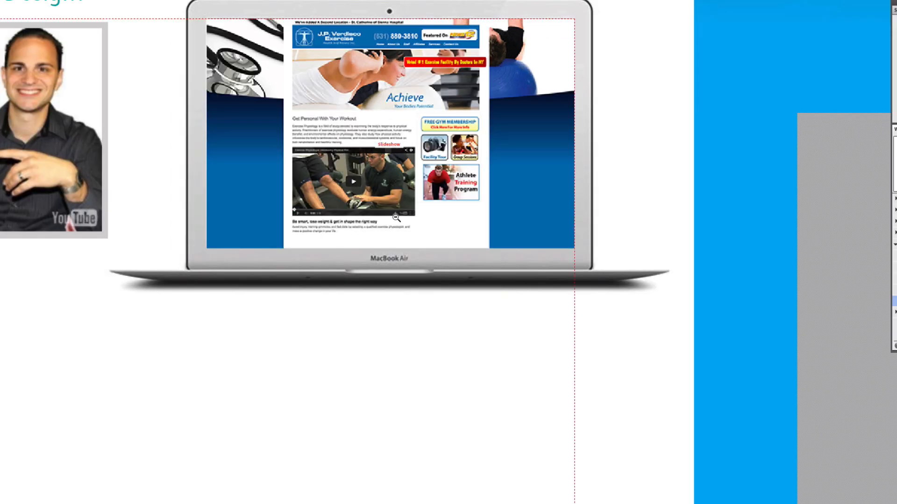
alt+click(396, 219)
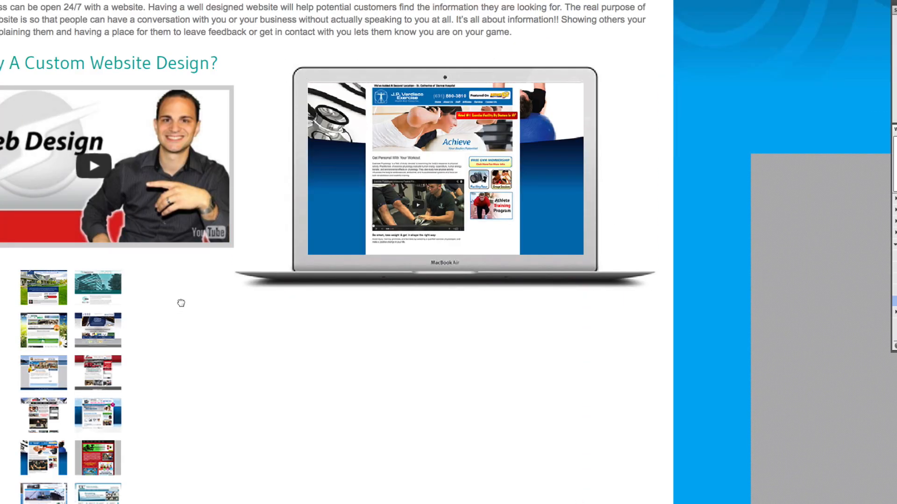
drag(181, 303, 184, 292)
click(113, 284)
click(111, 285)
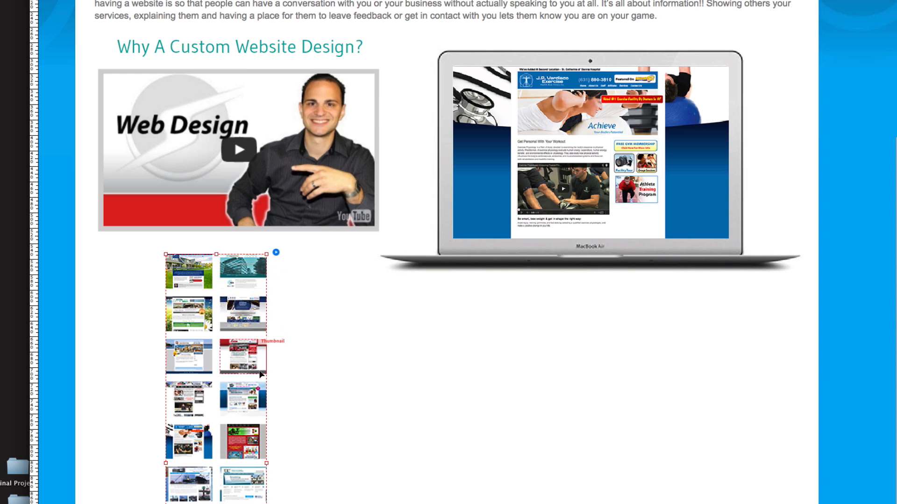
drag(267, 462, 739, 444)
- Raise the bottom edge of the thumbnail container to above the Basic Brochure Website Design Package heading
scroll(639, 446, down, 1)
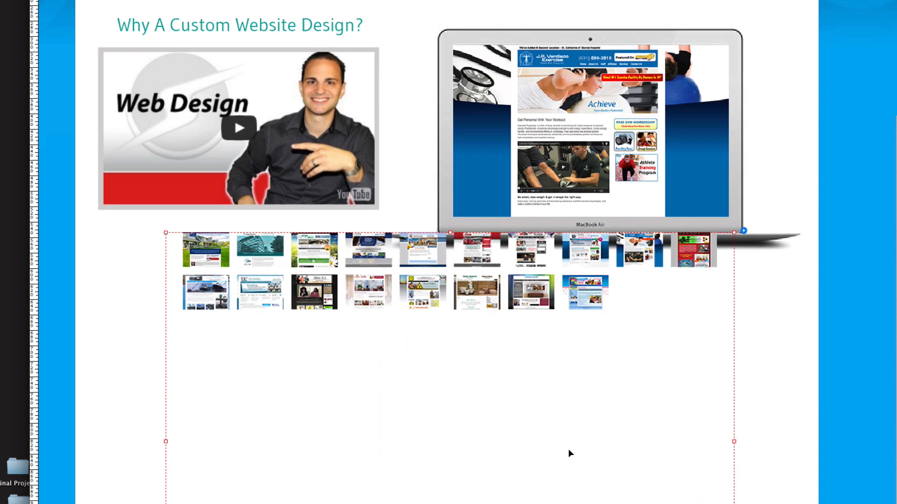
scroll(485, 495, down, 5)
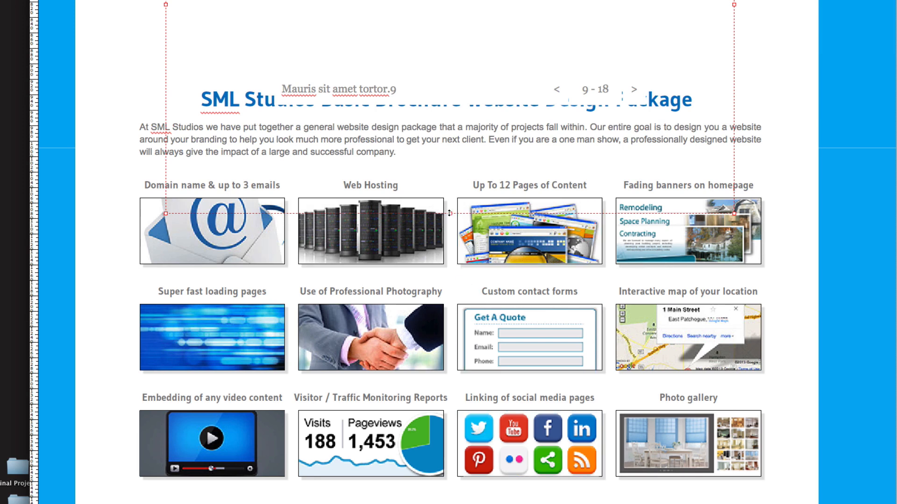
drag(450, 214, 449, 71)
scroll(411, 234, up, 1)
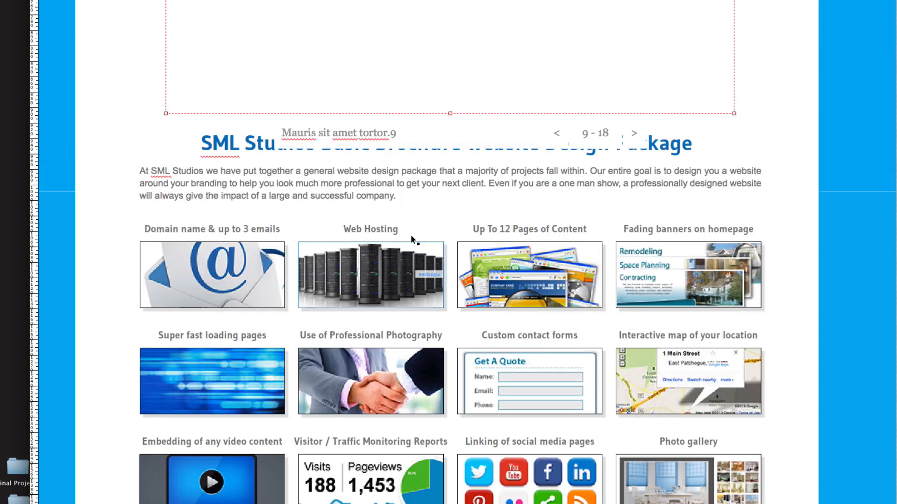
- Lower the thumbnail container's top edge below the laptop and extend both sides to a width of 890
scroll(411, 234, up, 11)
scroll(429, 203, down, 4)
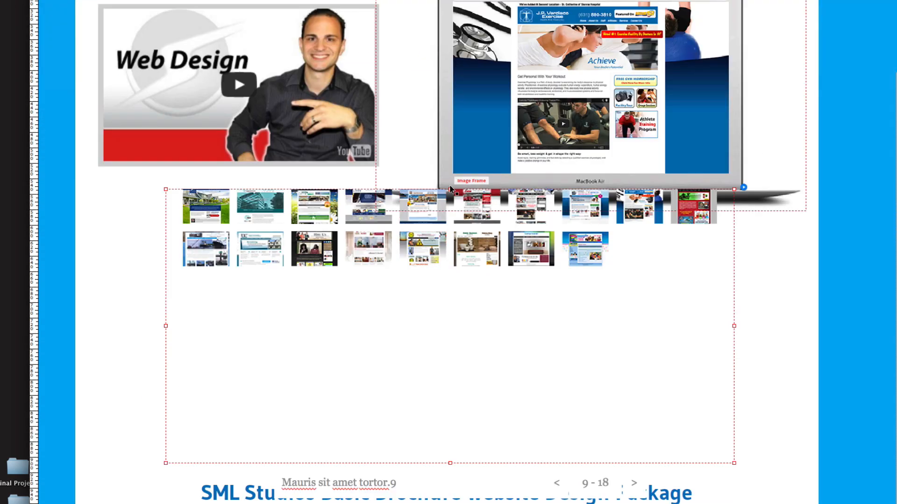
drag(450, 189, 449, 235)
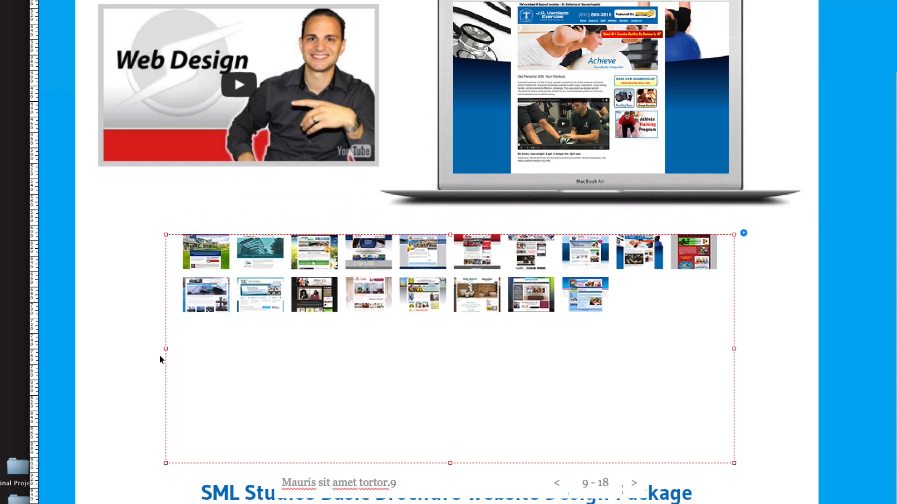
drag(164, 348, 98, 348)
drag(734, 348, 786, 348)
- Turn off the Prev, Next and Counter parts in the slideshow options
click(796, 233)
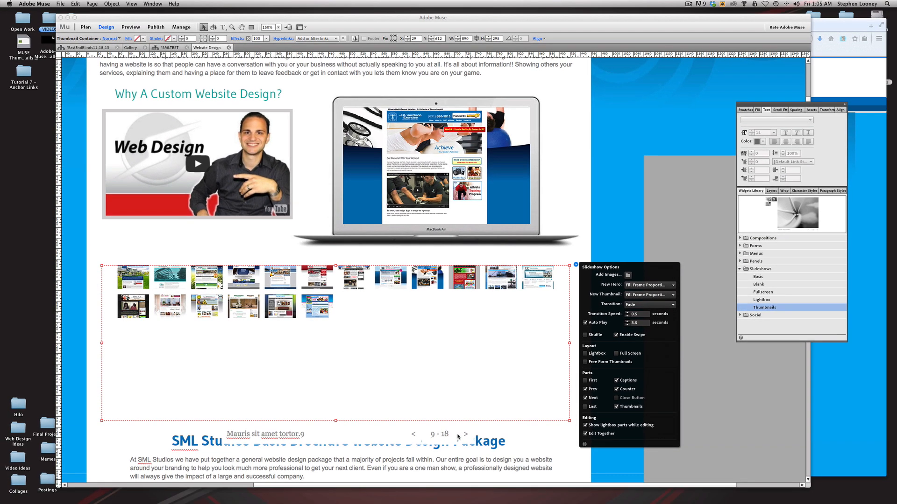
click(585, 389)
click(585, 399)
click(616, 389)
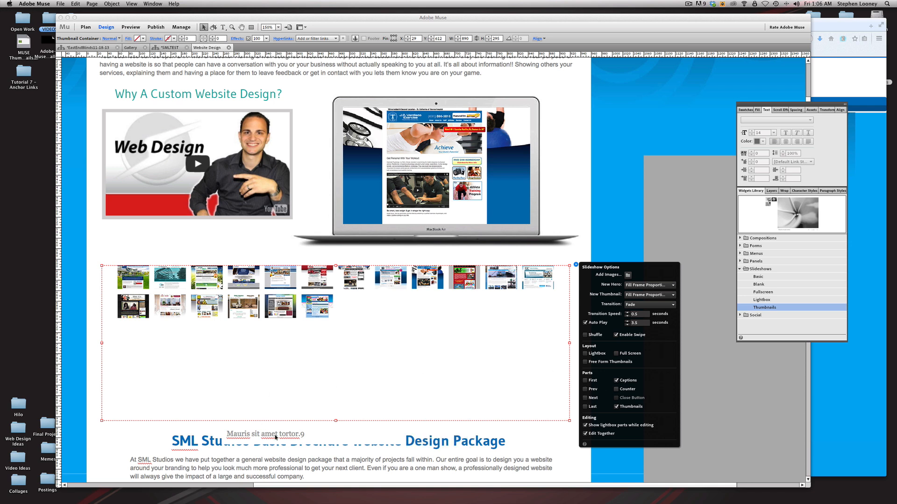
- Move the caption box off to the right of the laptop and show the third thumbnail's website as the hero image
click(274, 438)
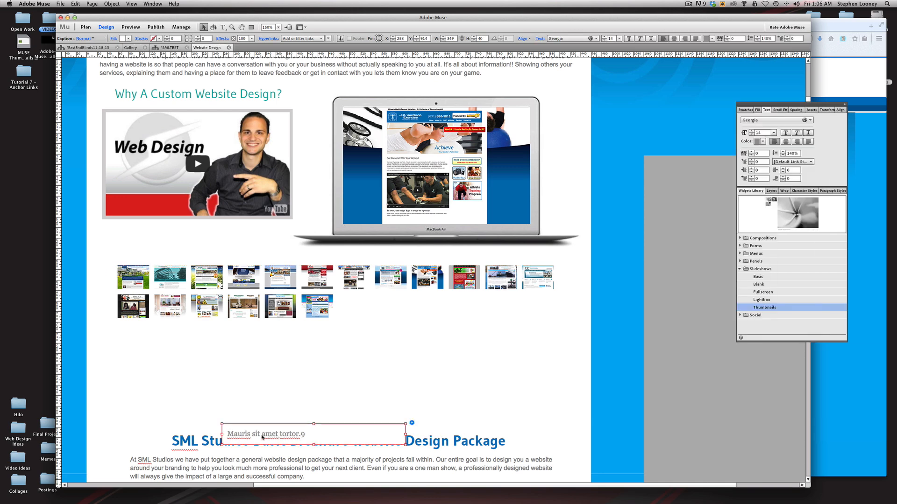
drag(262, 437, 588, 214)
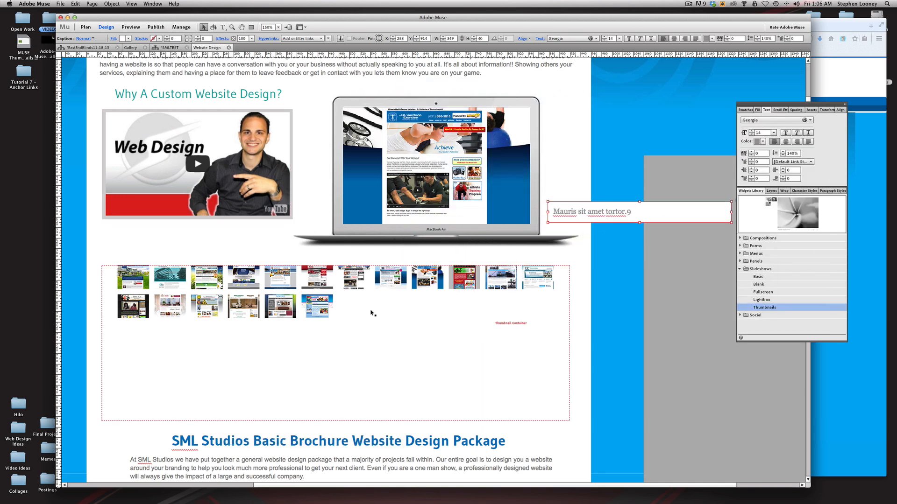
click(214, 285)
click(214, 284)
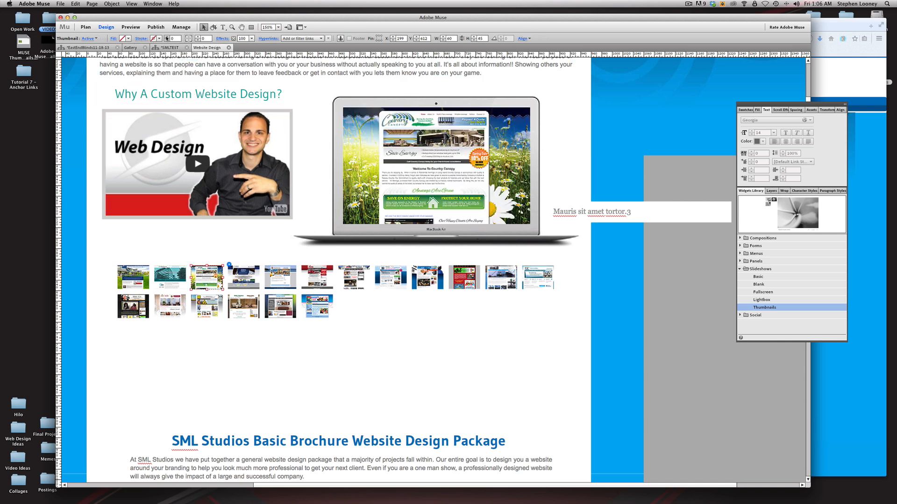
- Add a stroke of 1 to the thumbnails in the Active state
click(166, 37)
click(166, 37)
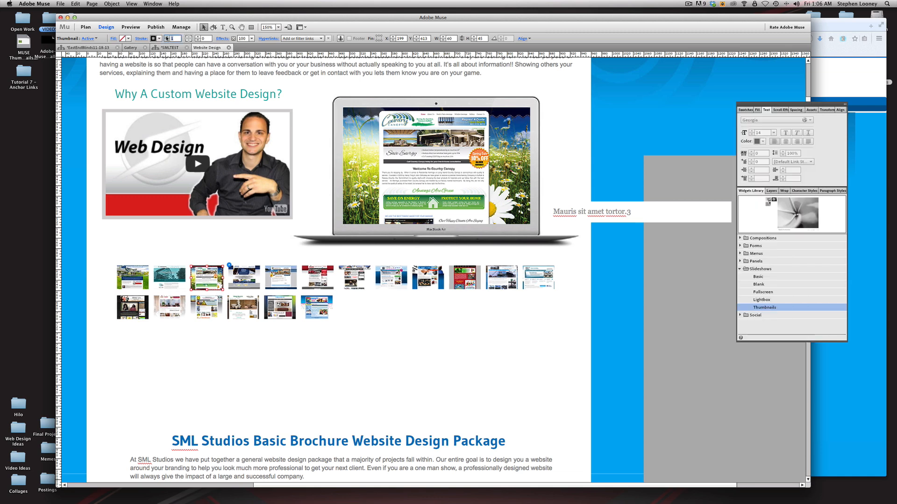
click(366, 320)
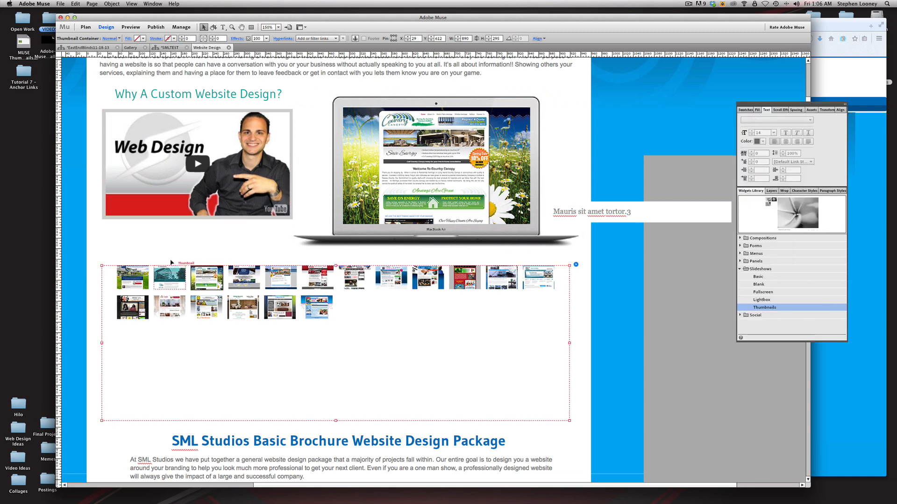
click(87, 281)
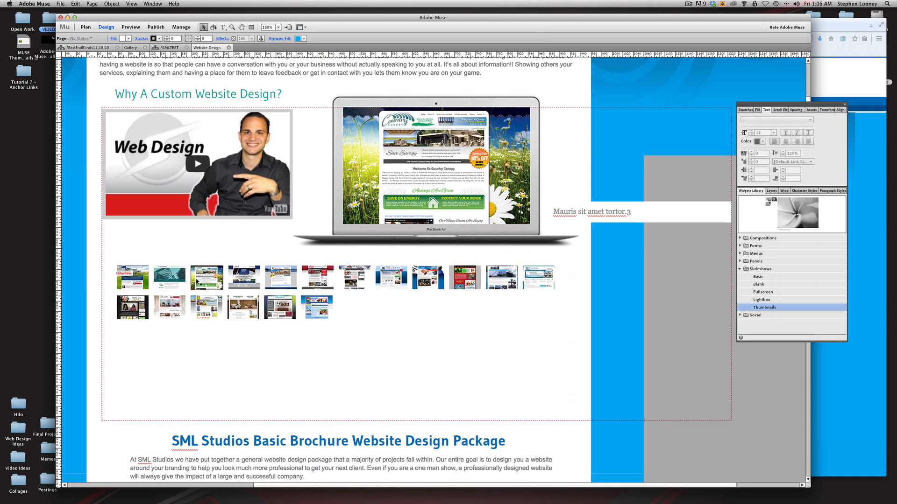
- Review the slideshow options of the thumbnail container below the laptop
click(205, 280)
click(243, 276)
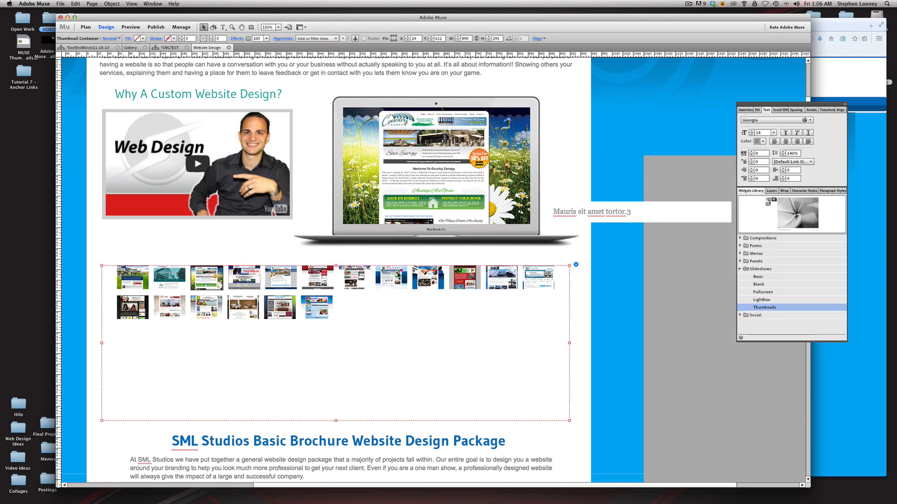
click(576, 265)
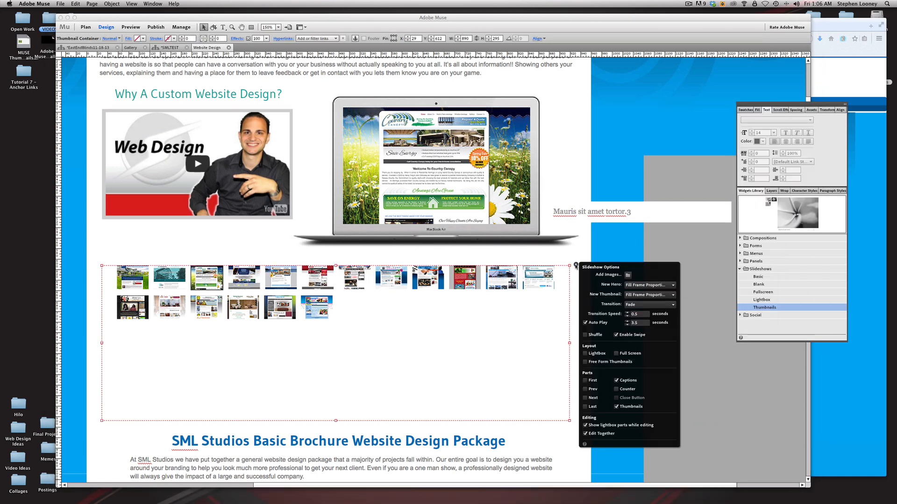
click(524, 297)
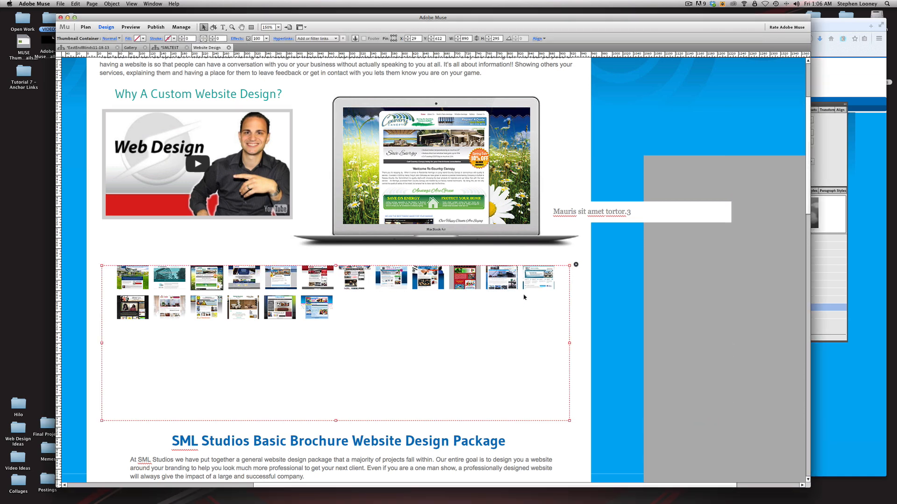
click(103, 250)
click(98, 253)
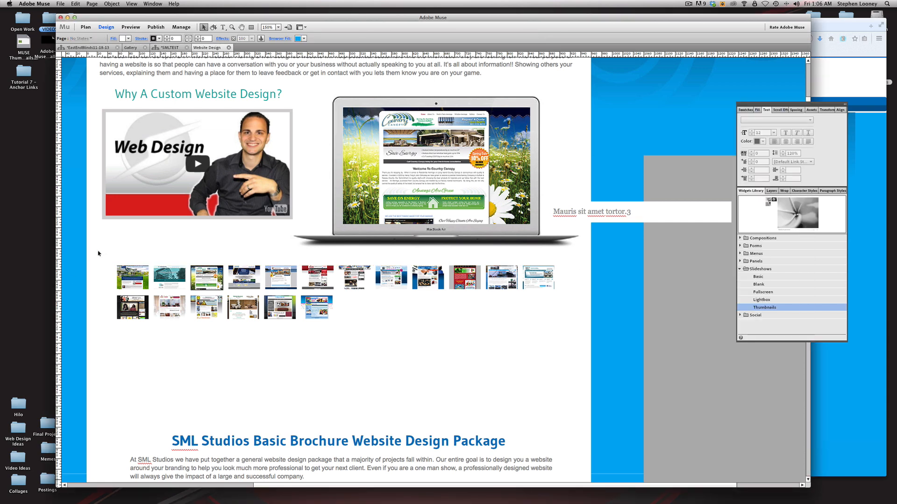
click(133, 285)
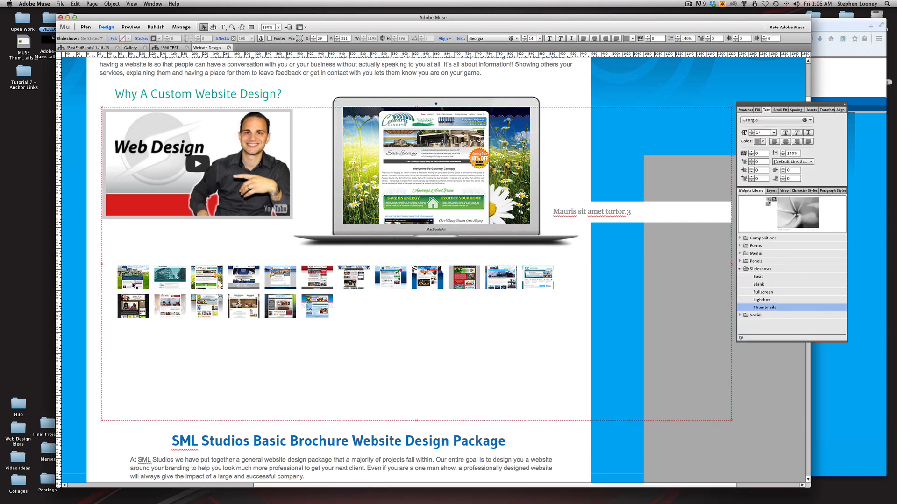
click(134, 285)
drag(130, 284, 166, 289)
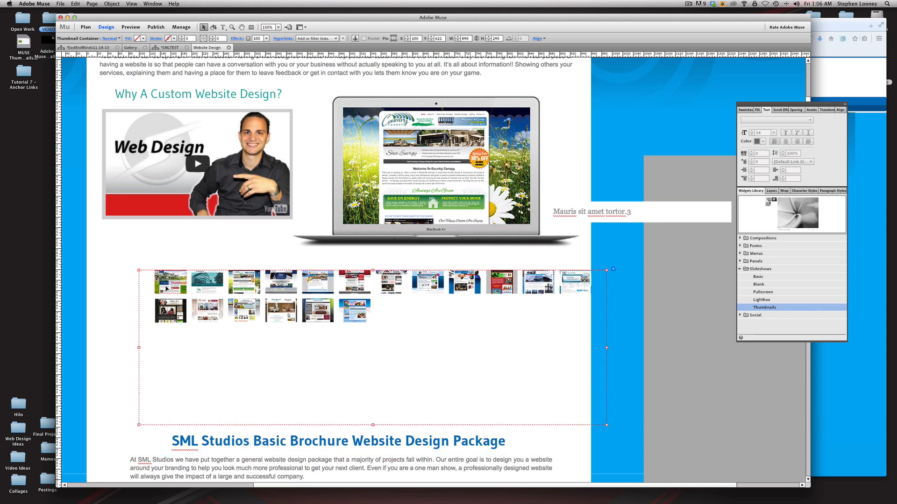
key(super+z)
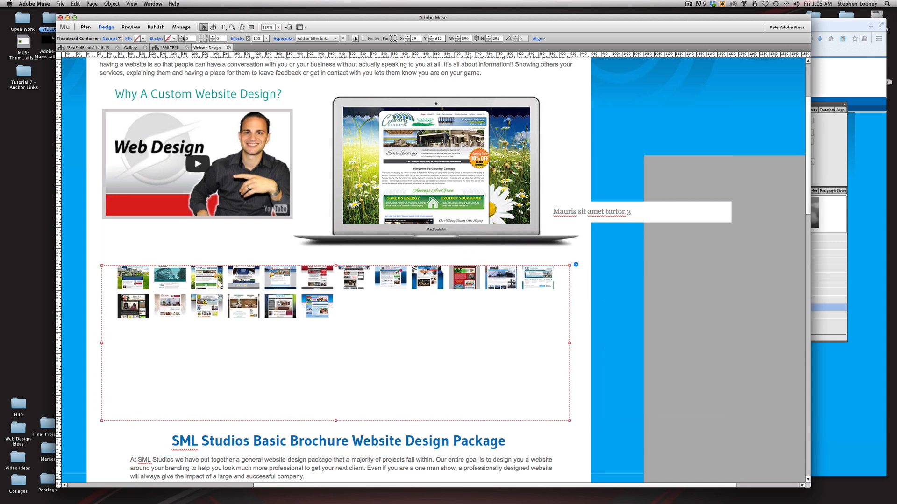
click(182, 37)
key(super+z)
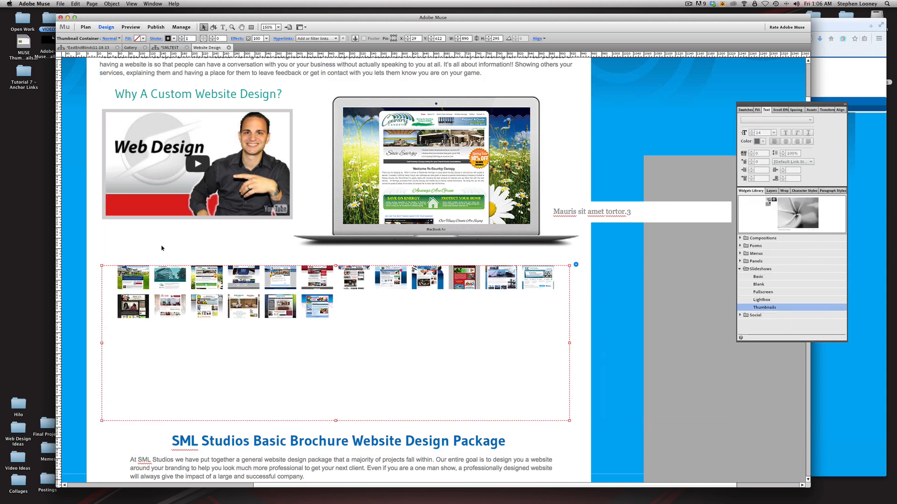
- Set the first thumbnail's Active state stroke to 1 and compare it with the second thumbnail
click(144, 272)
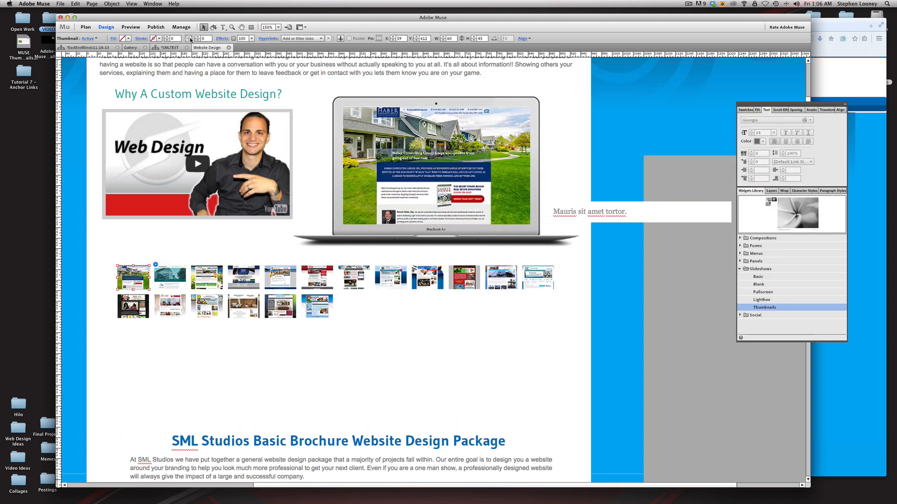
click(168, 37)
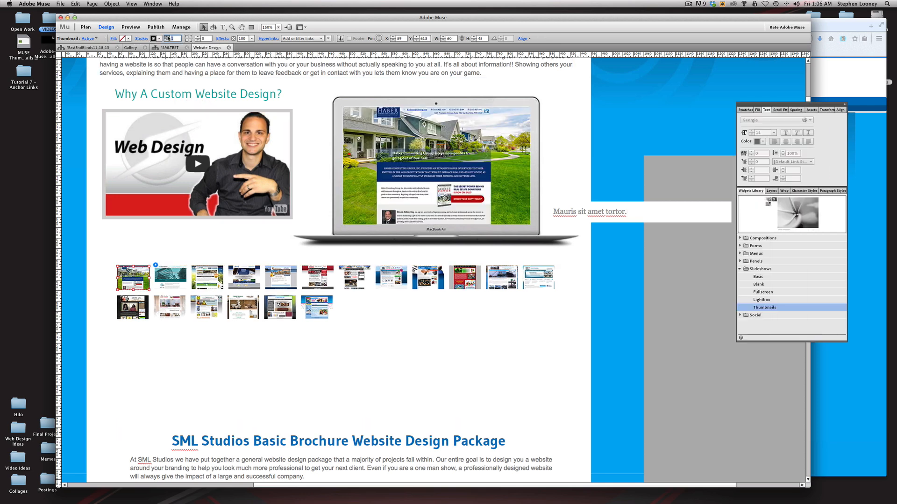
click(165, 284)
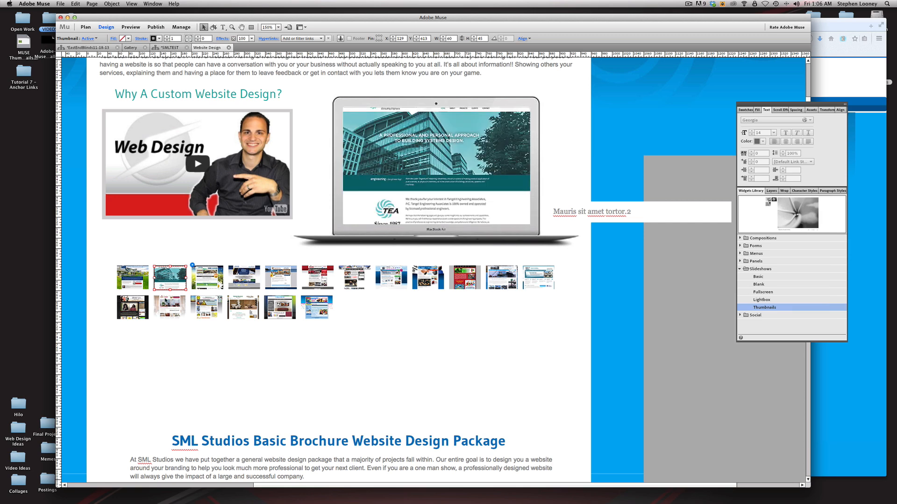
click(133, 284)
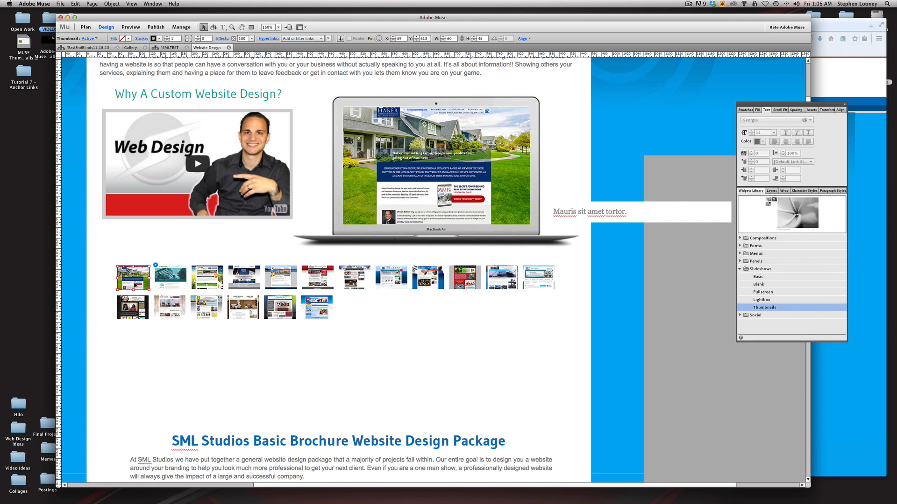
click(180, 286)
click(134, 283)
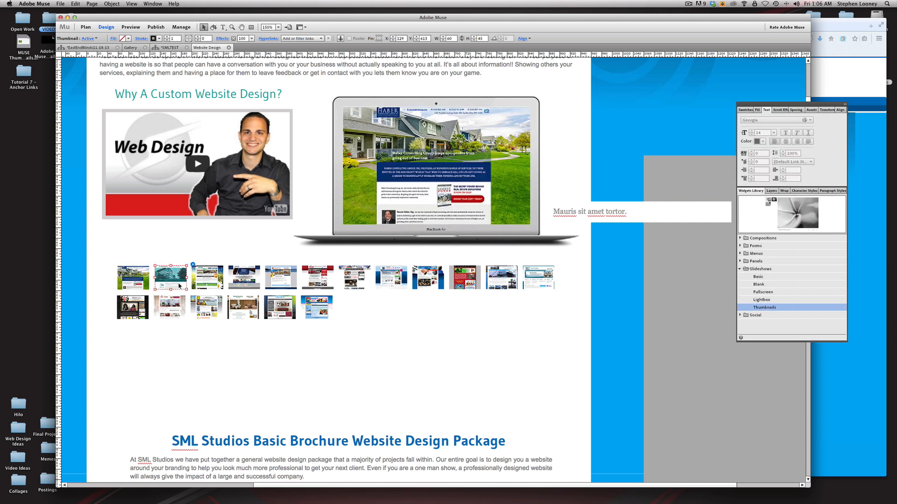
- Enlarge the first thumbnail to about 102 by 81 so all thumbnails in the slideshow grow with it
key(super+p)
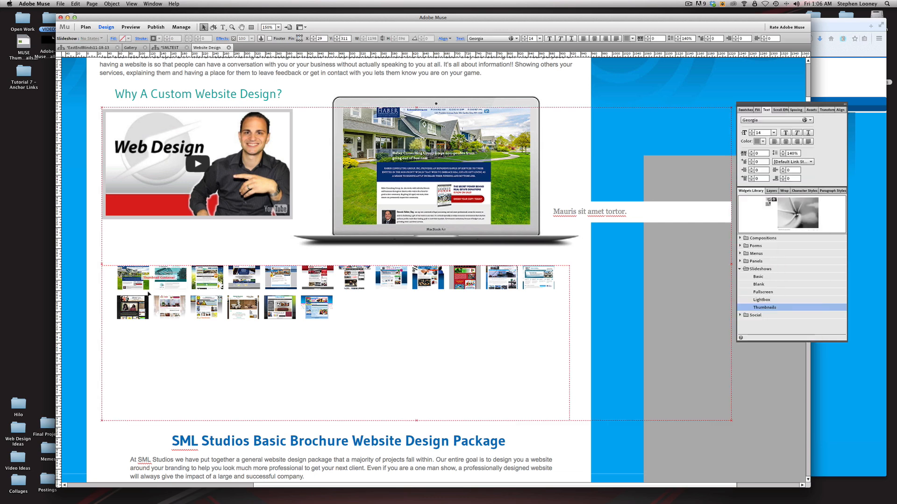
click(138, 283)
click(138, 283)
drag(150, 290, 168, 306)
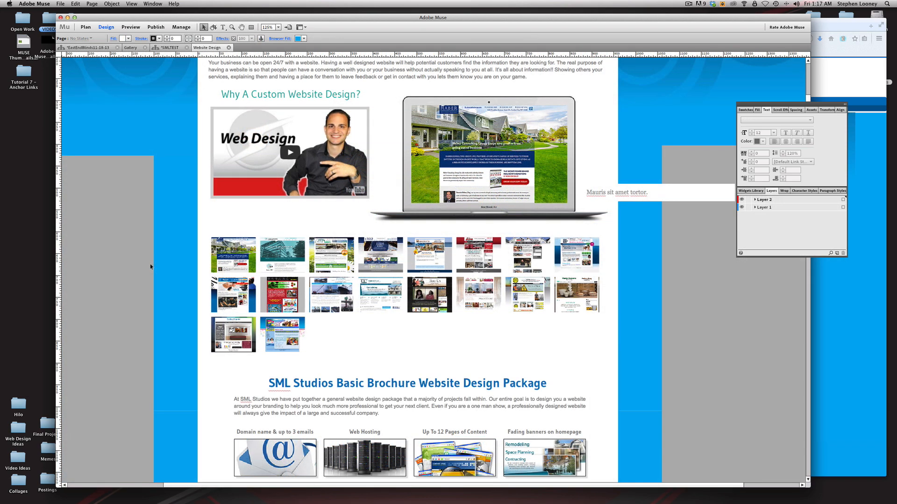
- Give the thumbnails a stroke of 1 in their Normal state
click(208, 263)
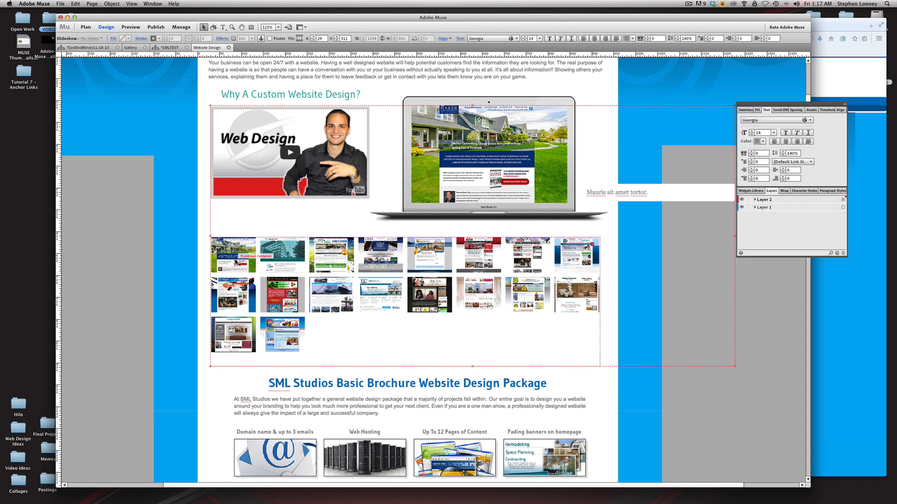
click(241, 256)
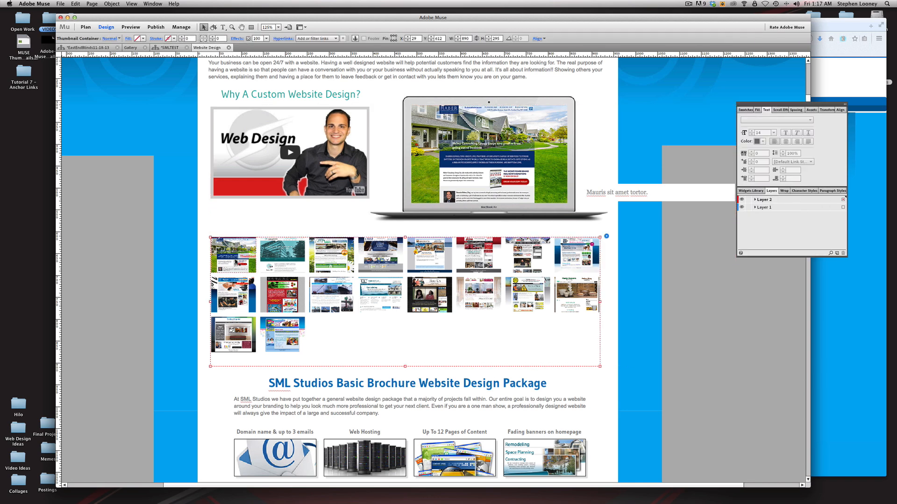
click(234, 255)
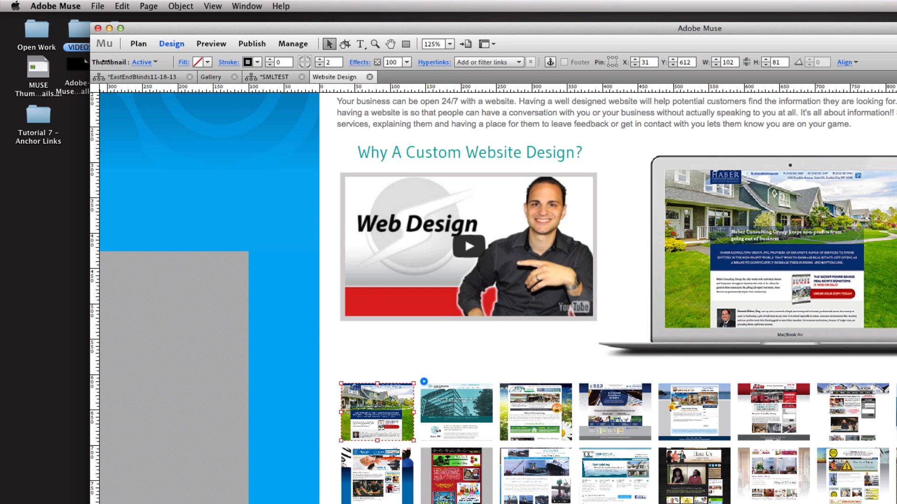
click(142, 64)
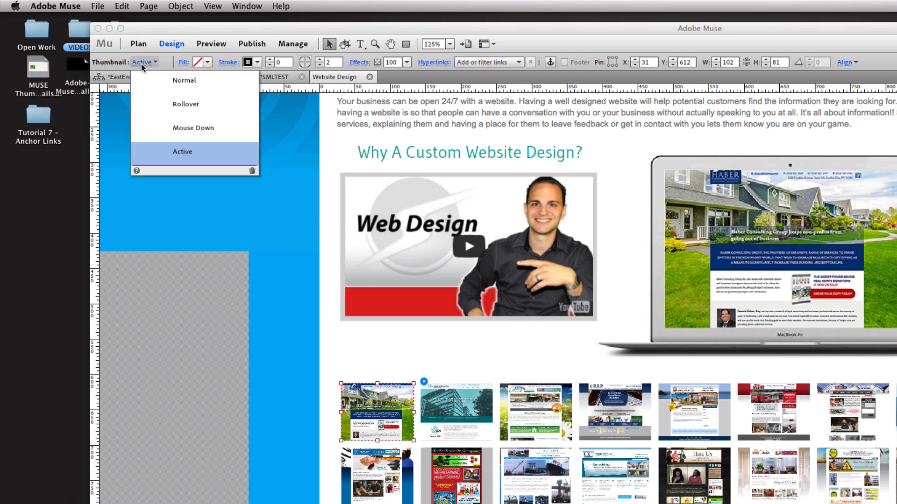
click(183, 80)
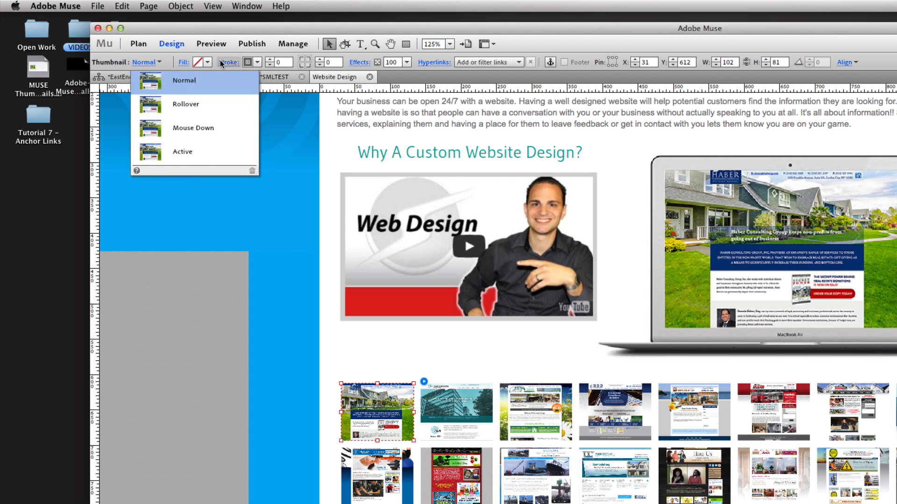
click(271, 63)
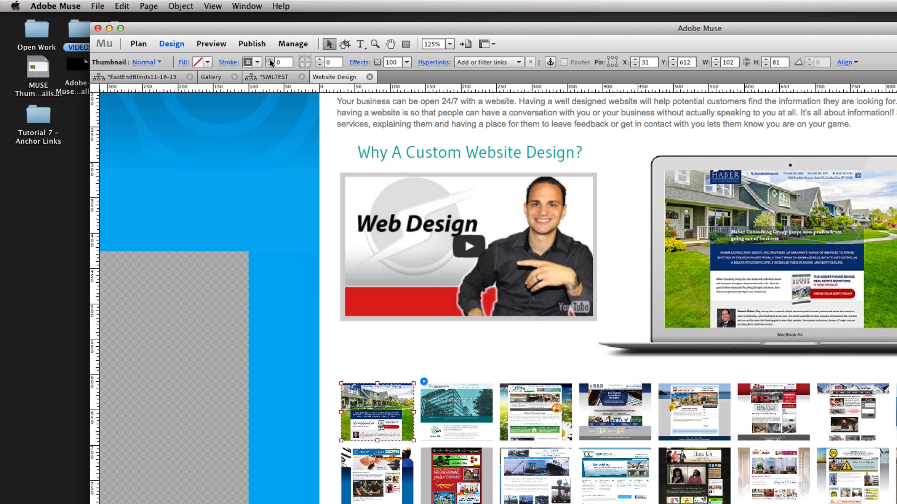
click(271, 60)
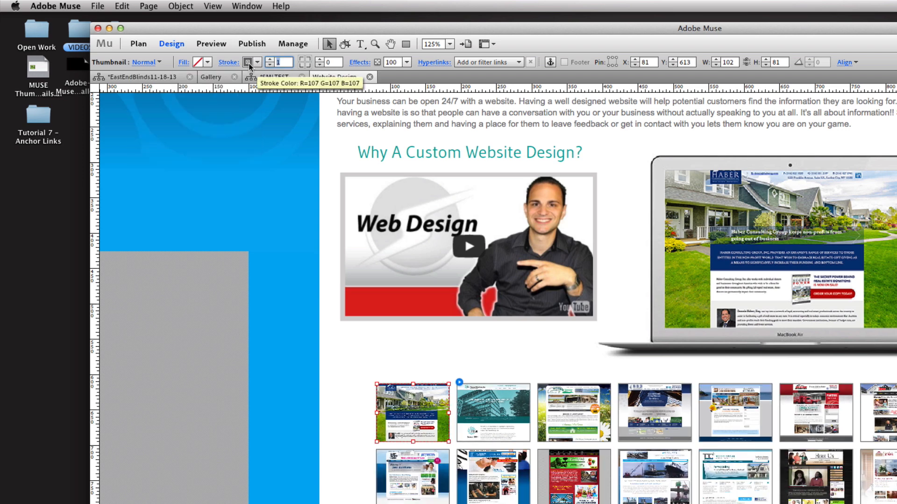
- Round the corners of the thumbnails in the Normal state with a radius of 8
click(320, 61)
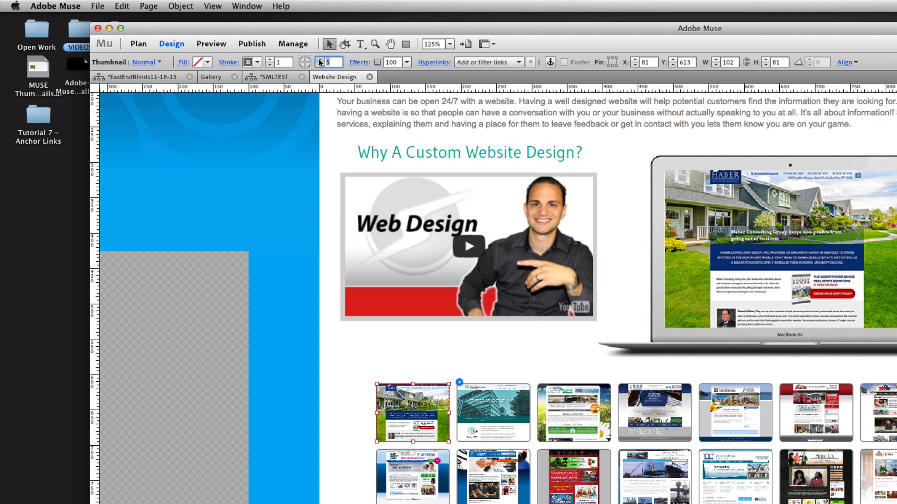
click(319, 60)
click(320, 60)
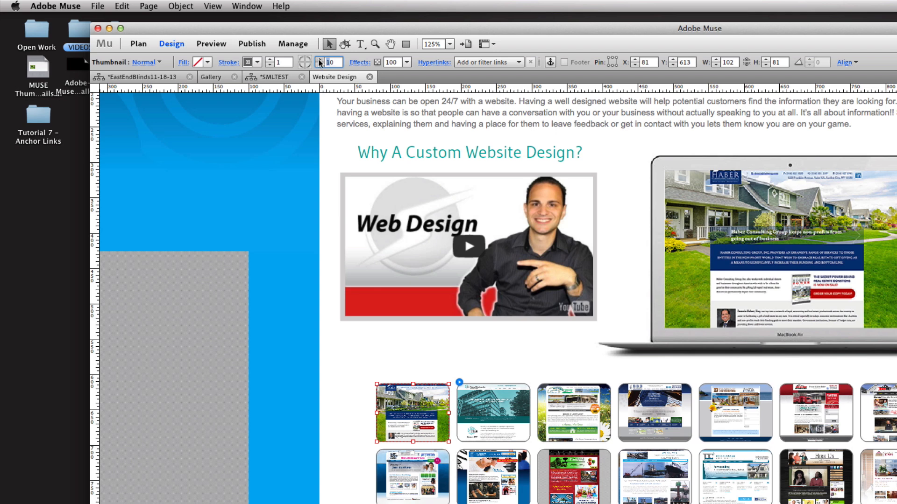
click(320, 65)
click(320, 65)
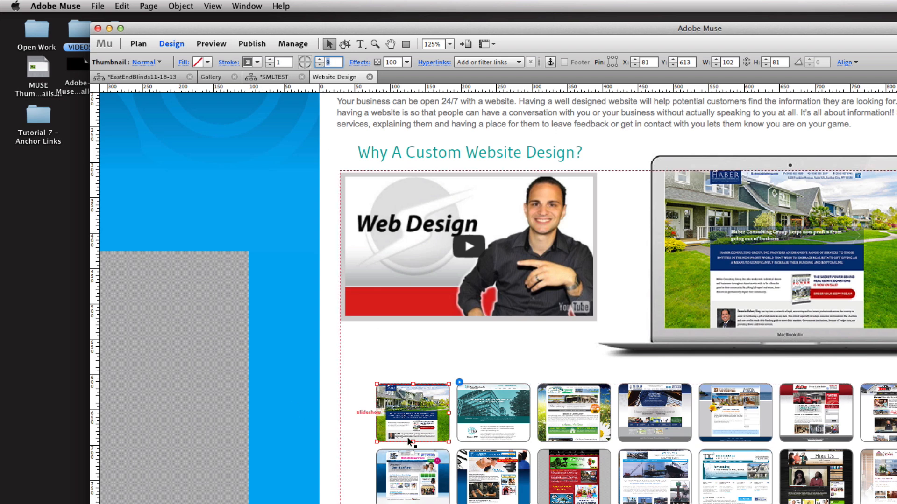
- Enlarge the thumbnails to about 132 by 87 and move the thumbnail container up to about Y 601
drag(448, 441, 470, 446)
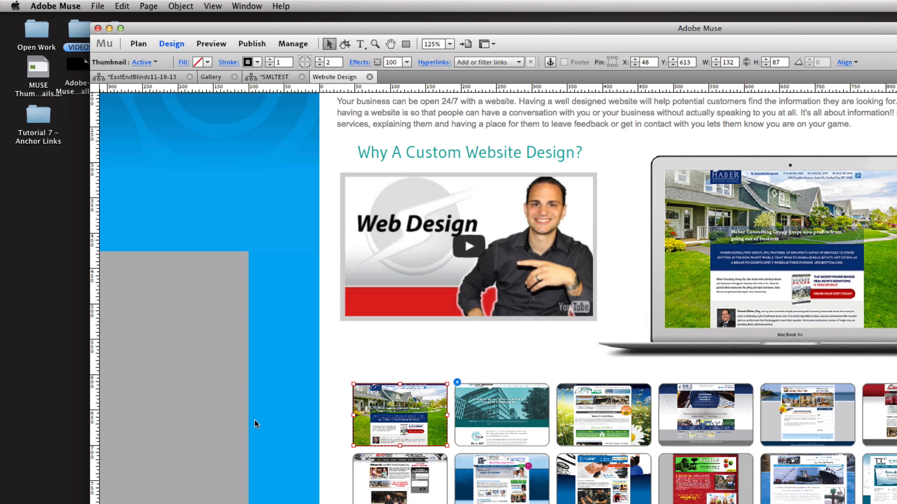
click(254, 424)
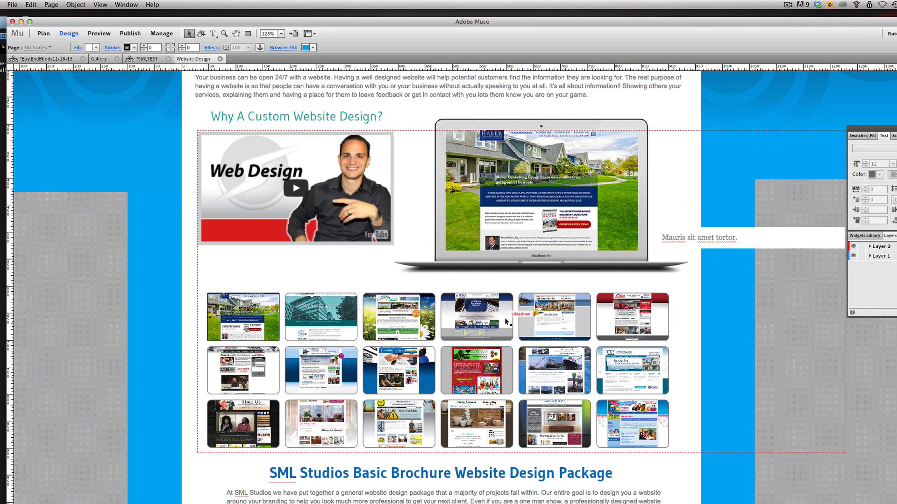
click(656, 338)
drag(656, 338, 655, 331)
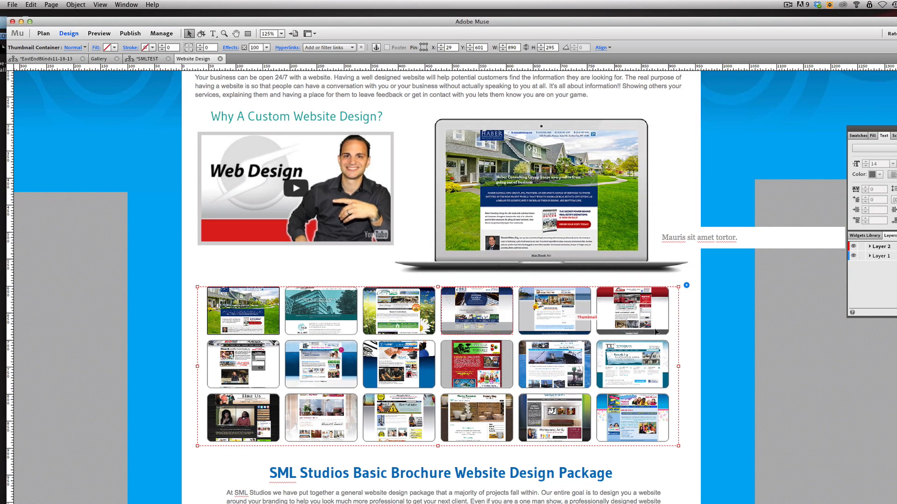
click(731, 339)
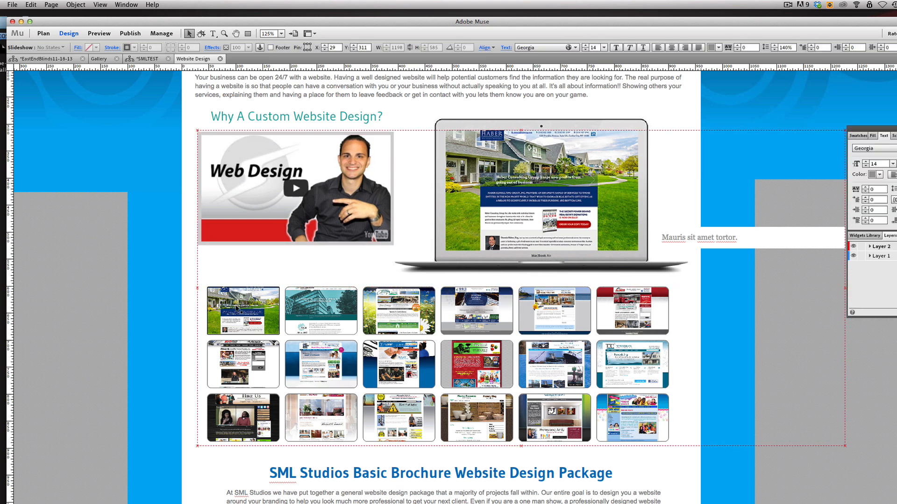
- Enlarge the image inside the first thumbnail's frame and shift it down so the top of the website fills the frame
click(236, 309)
click(237, 308)
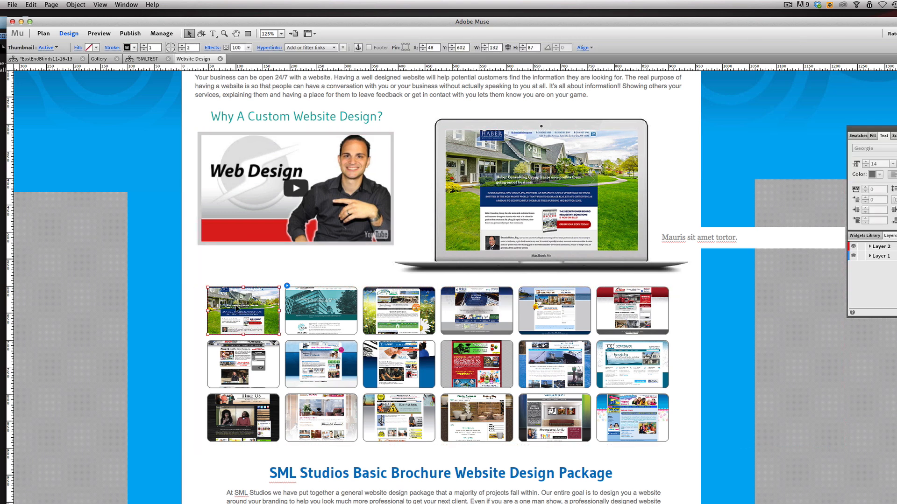
click(237, 309)
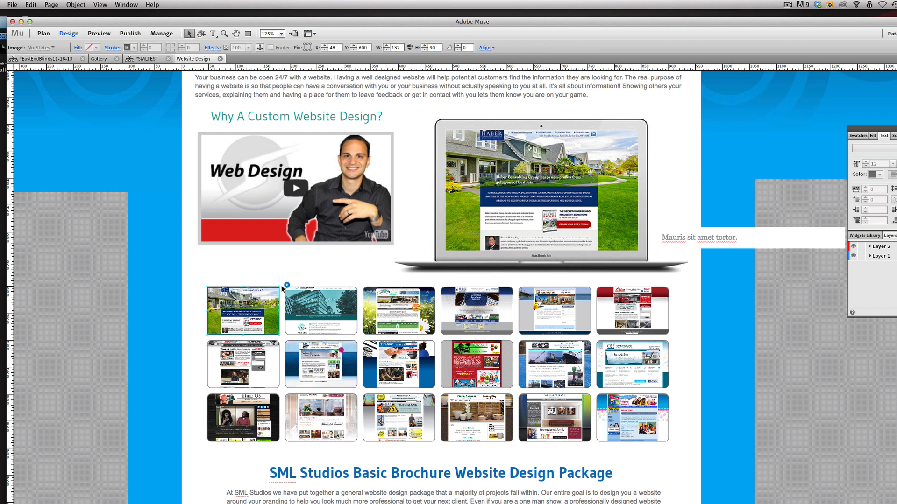
mouse_move(280, 284)
mouse_down()
mouse_move(300, 272)
mouse_move(286, 275)
mouse_up()
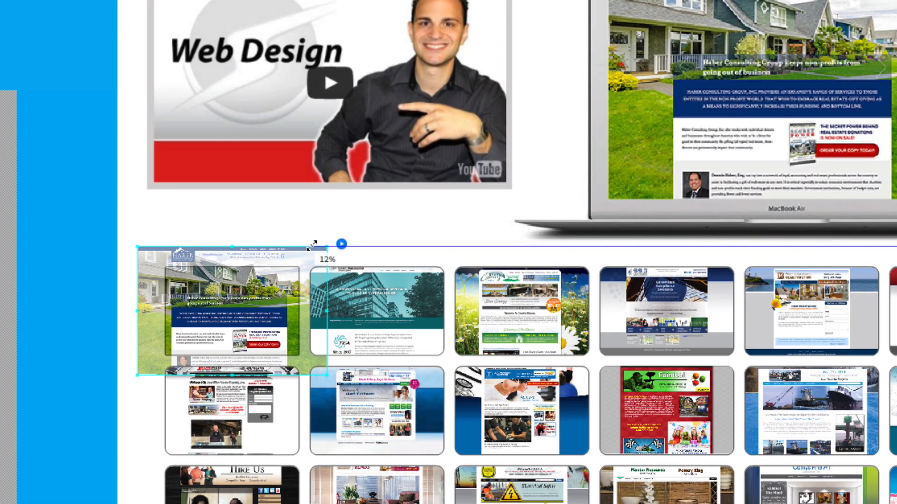
mouse_move(312, 244)
mouse_down()
mouse_move(294, 254)
mouse_move(300, 248)
mouse_up()
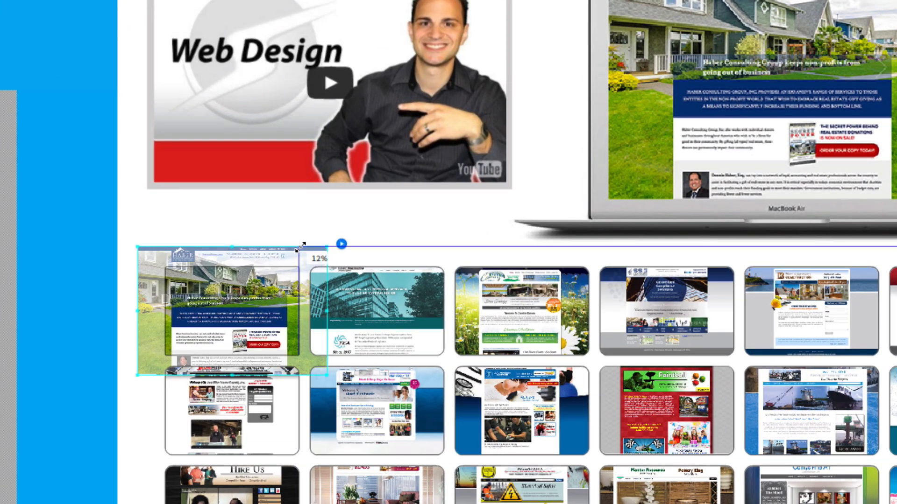
drag(250, 288, 249, 313)
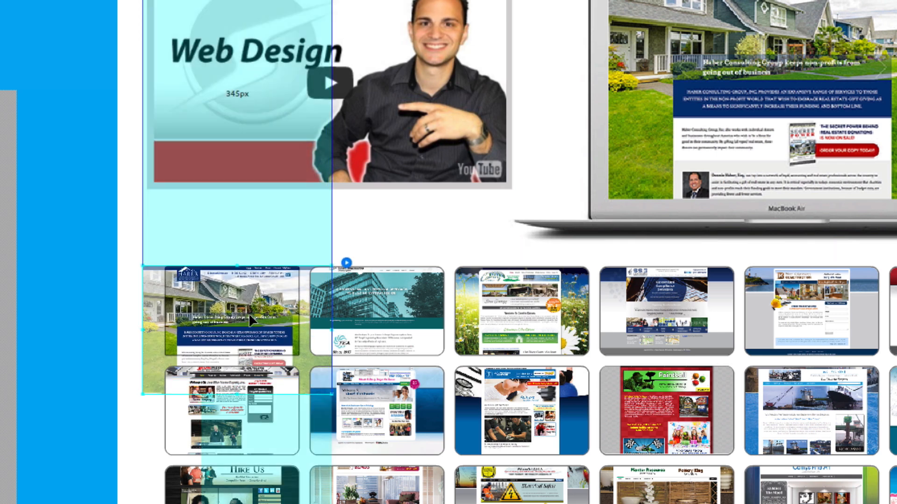
key(ctrl+z)
click(56, 340)
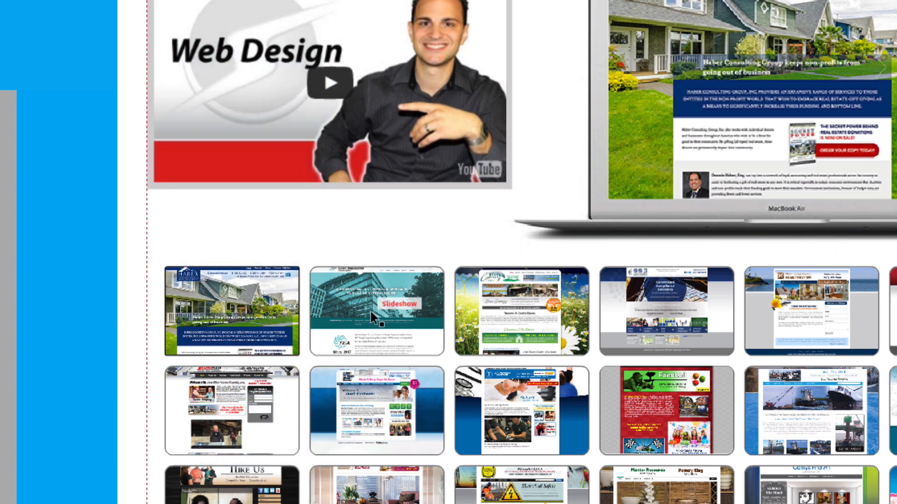
- Enlarge the Iron Men Home Repair image inside its thumbnail frame and shift it down to frame the site's header
click(226, 402)
click(229, 402)
click(229, 402)
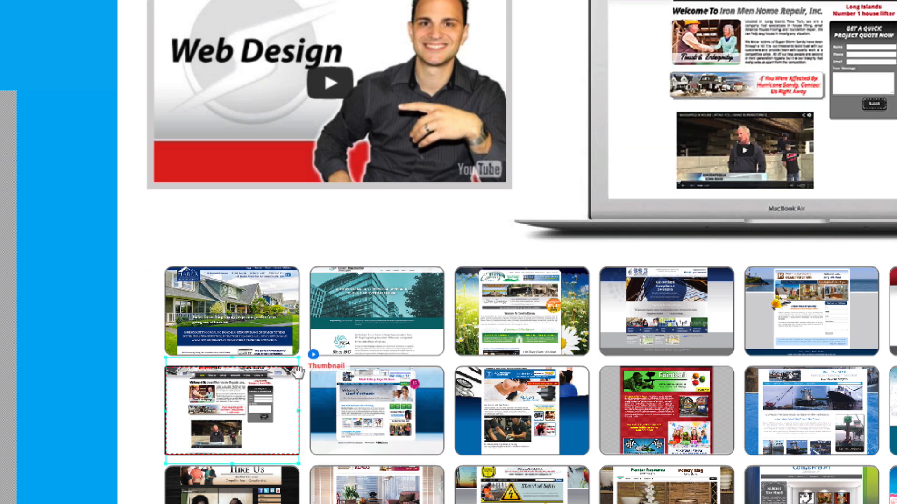
drag(295, 356, 349, 318)
drag(271, 377, 246, 417)
key(ctrl+z)
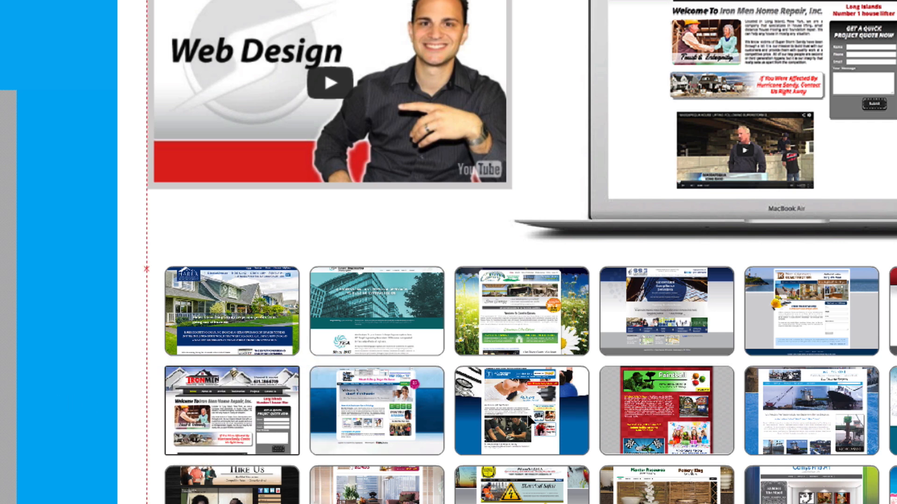
- Enlarge the fitness website image in the second row's third thumbnail and shift it down to frame the site's header
click(529, 416)
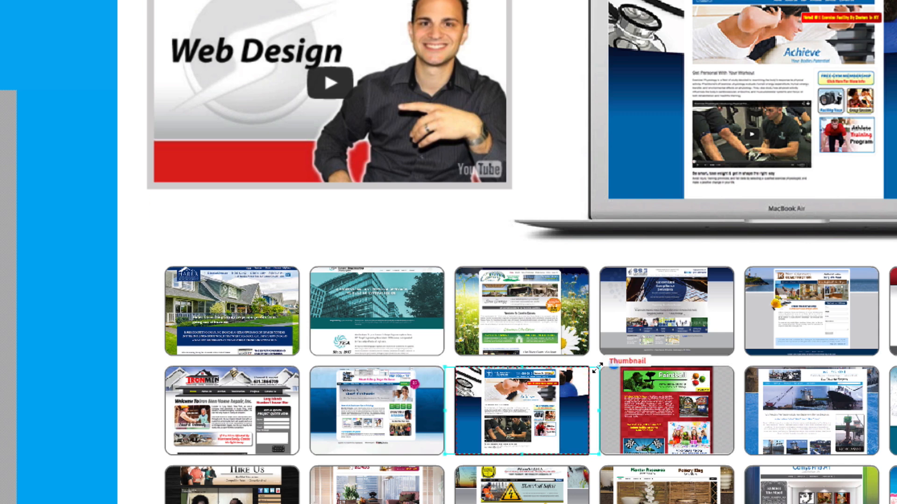
drag(599, 367, 615, 346)
drag(526, 390, 525, 410)
click(32, 438)
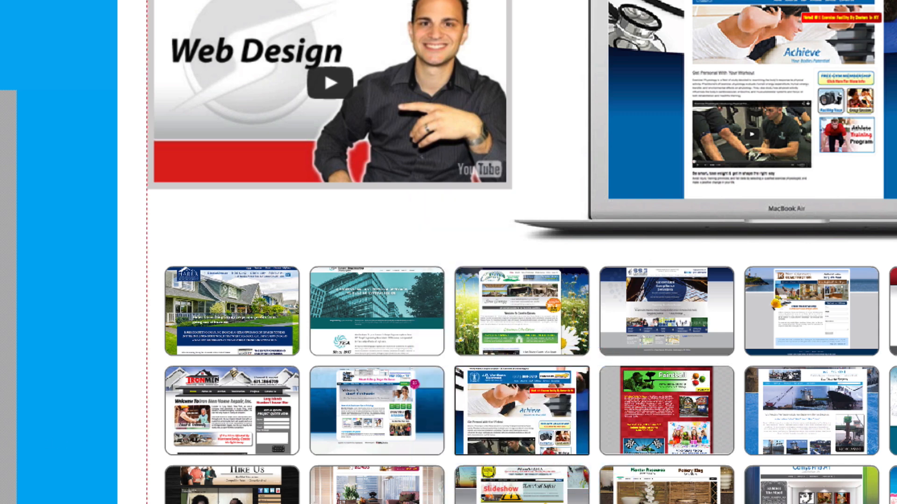
- Enlarge the Electrical Safety image inside its thumbnail frame to about 190 by 138 and shift it down to about Y 800
click(527, 499)
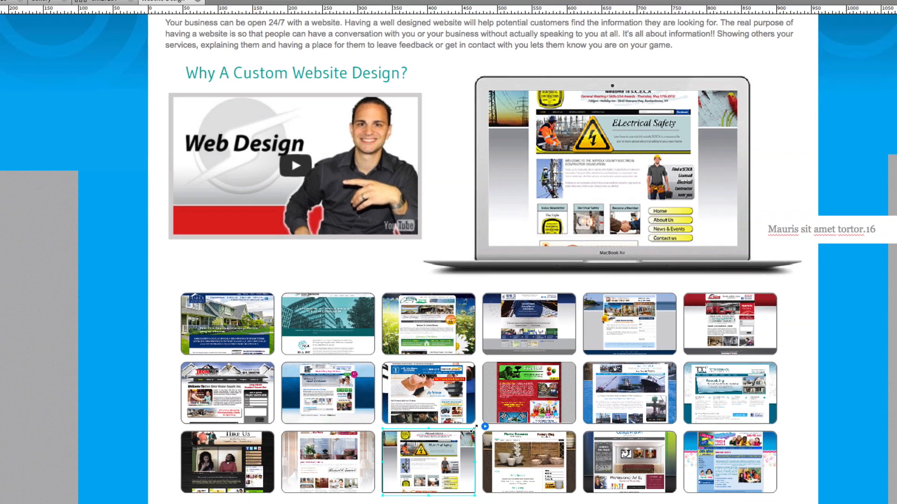
drag(587, 463, 599, 439)
drag(462, 407, 459, 410)
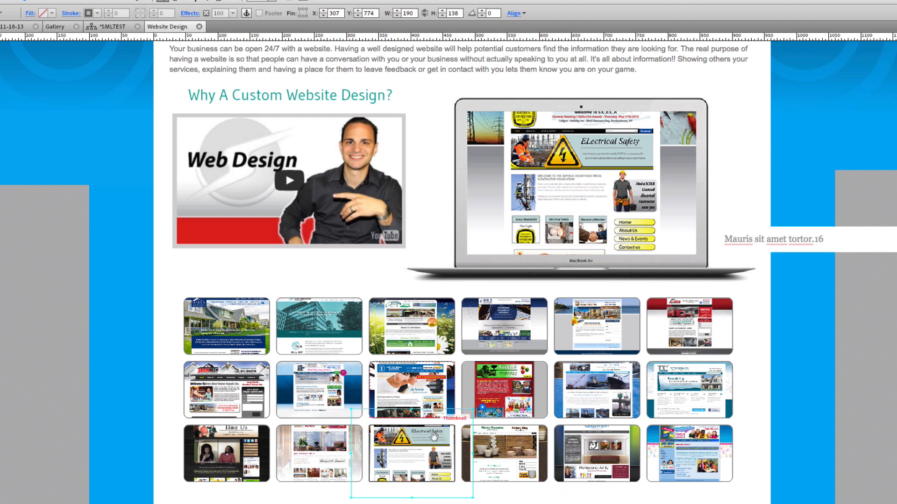
drag(430, 444, 429, 463)
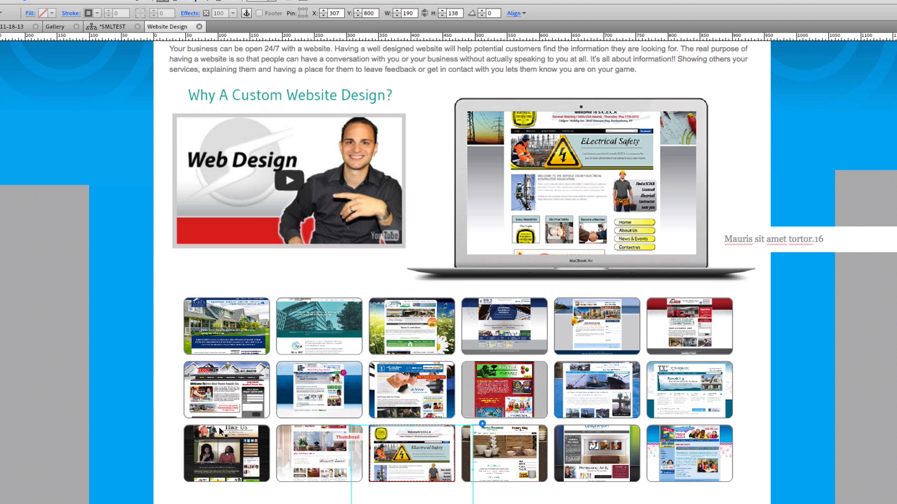
key(Escape)
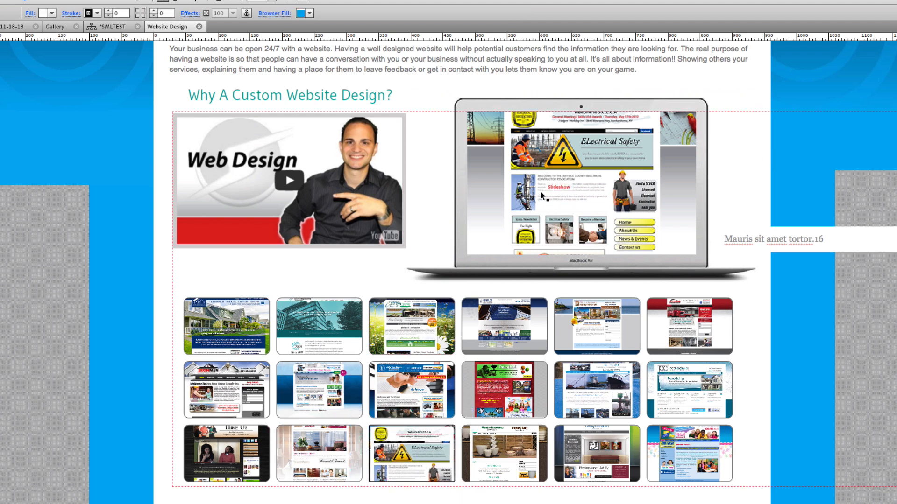
- Enlarge the Short Run Forms hero image to about 602 by 336 and shift it down within the laptop screen
click(614, 329)
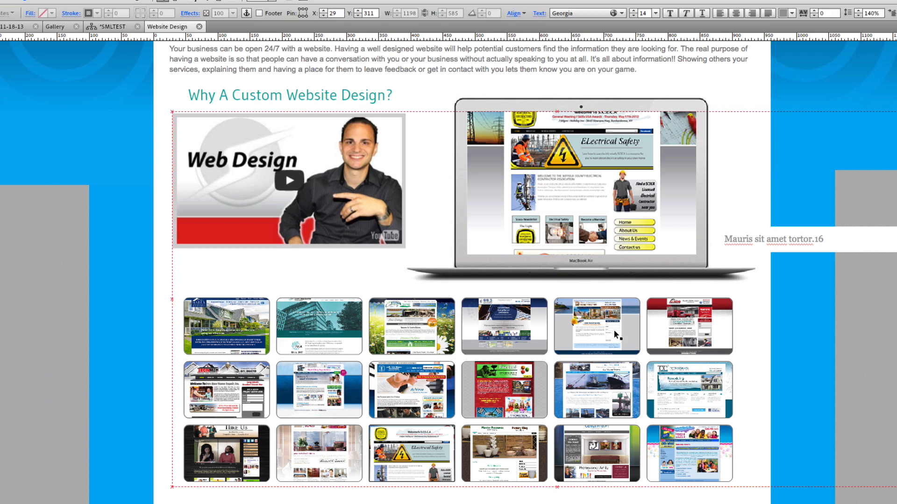
click(423, 383)
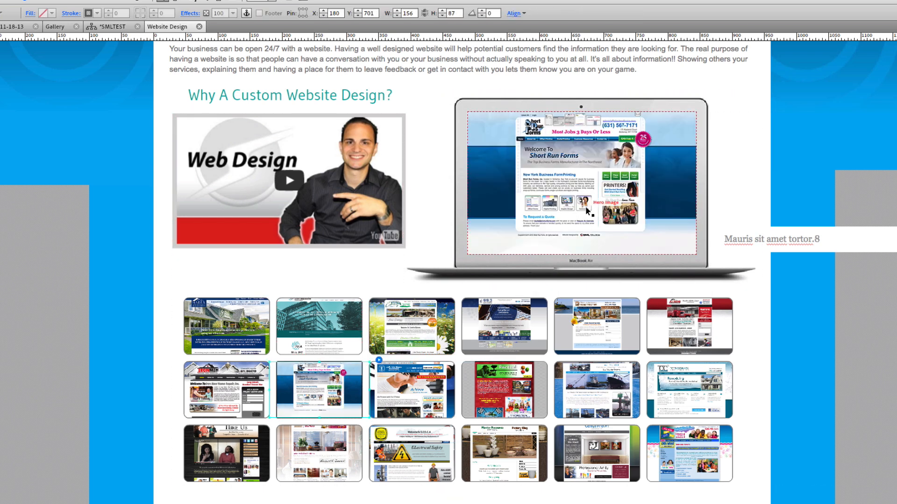
click(584, 207)
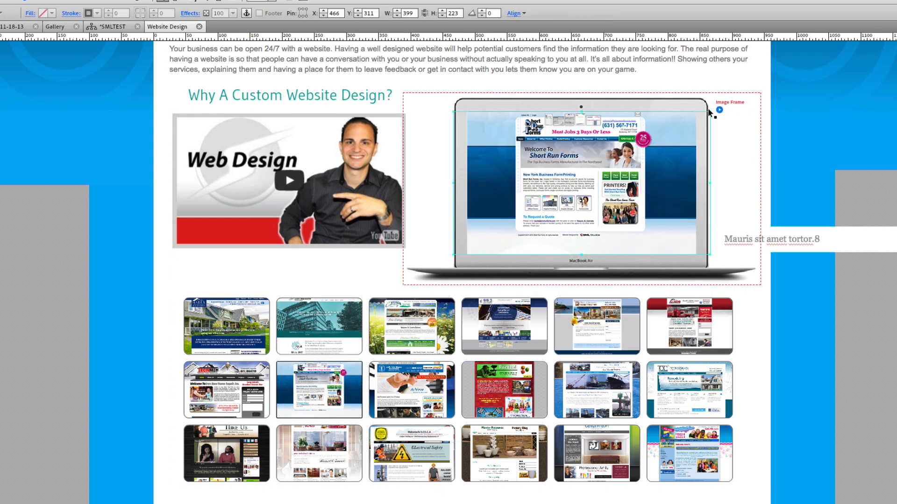
drag(709, 112, 750, 77)
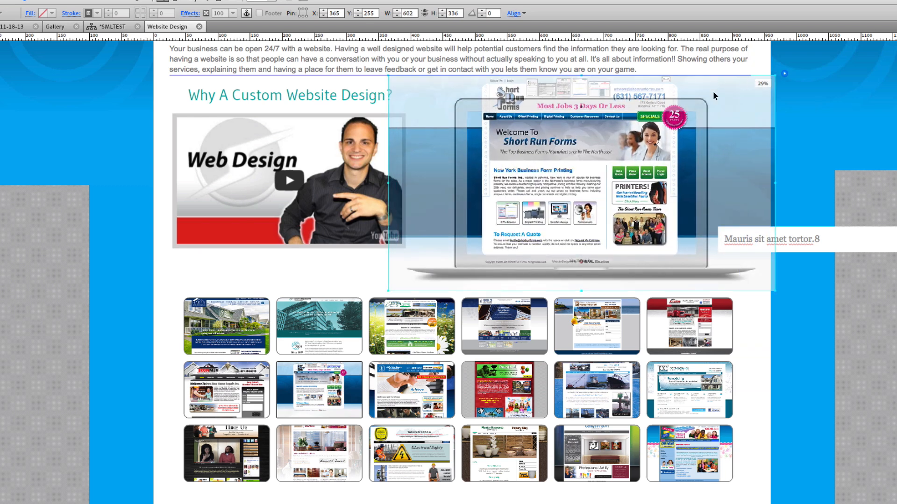
drag(606, 149, 610, 183)
click(833, 317)
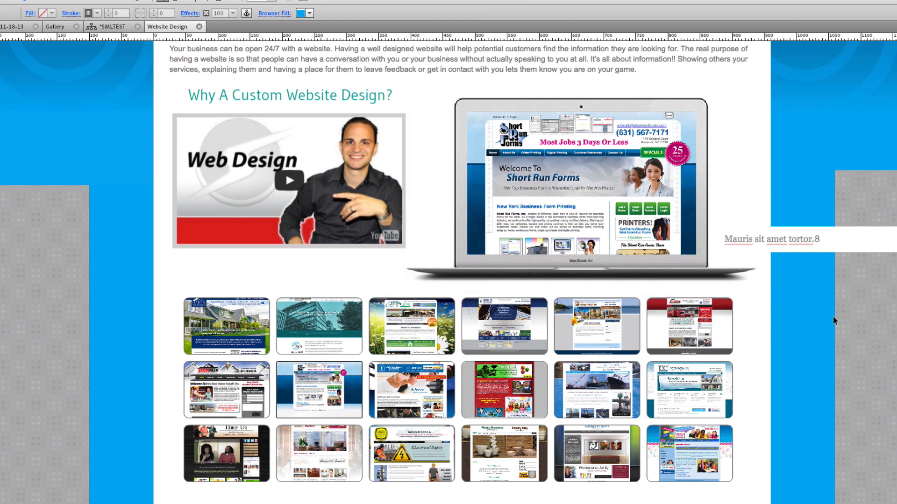
click(862, 243)
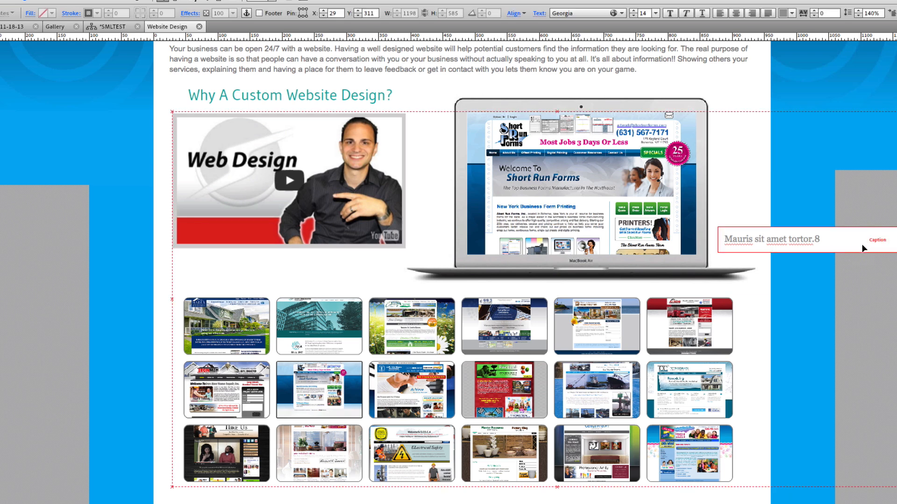
drag(870, 240, 686, 243)
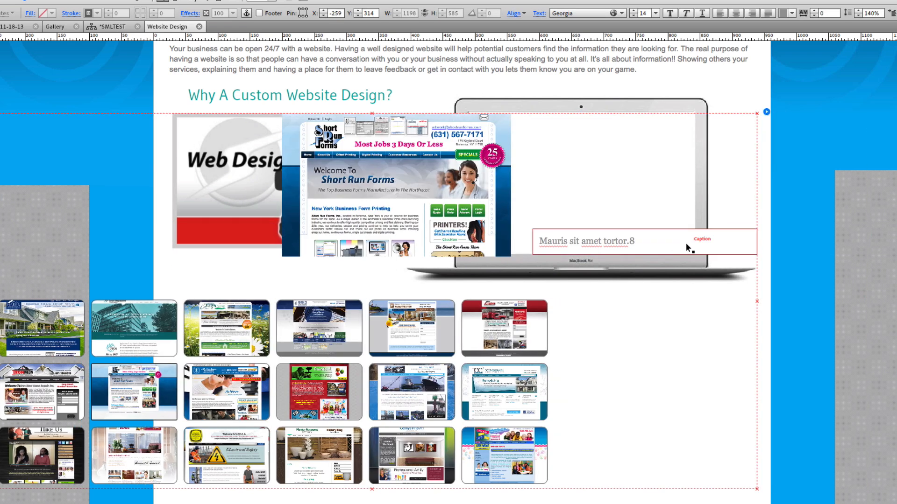
key(super+z)
- Move the caption over the lower part of the hero image at about X 487, Y 494 and widen it to about 355
click(855, 243)
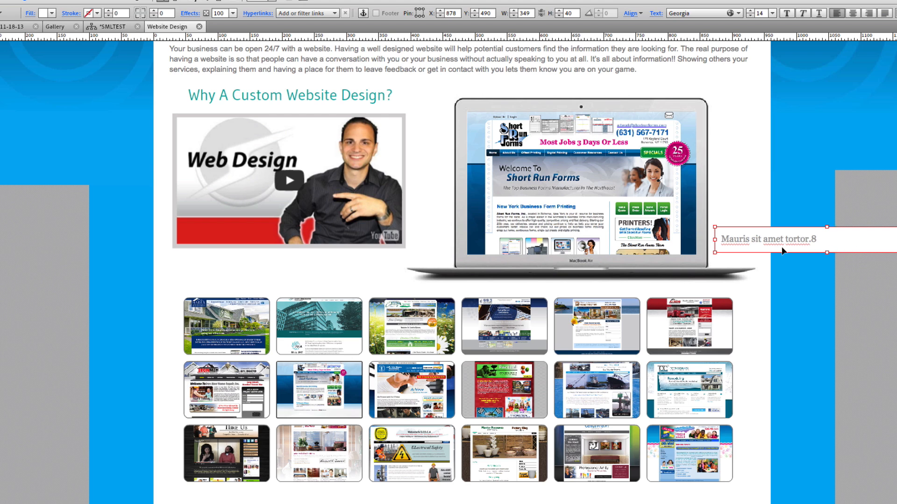
drag(781, 246, 610, 248)
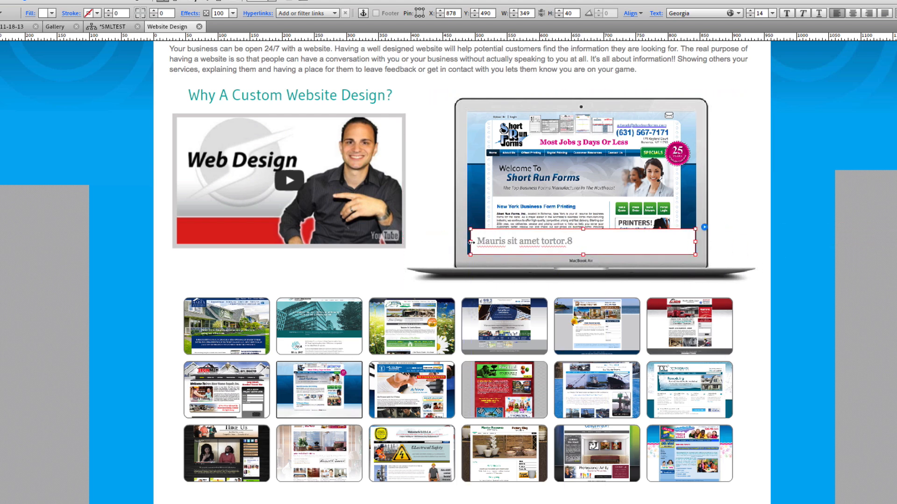
drag(471, 242, 467, 242)
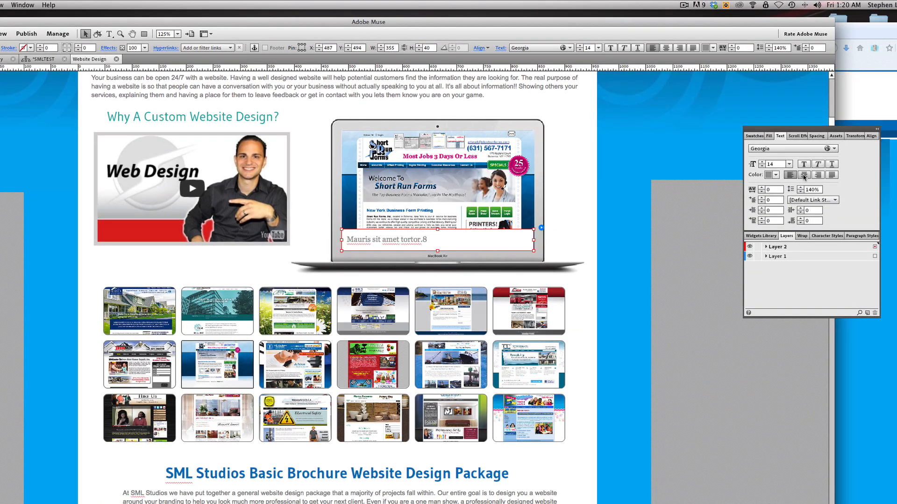
- Center the caption's text and give the caption a black fill
click(804, 175)
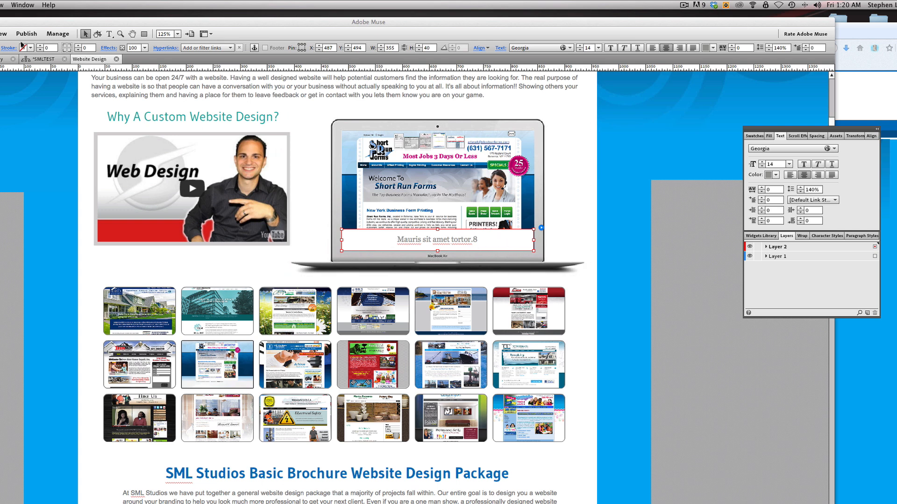
click(1, 47)
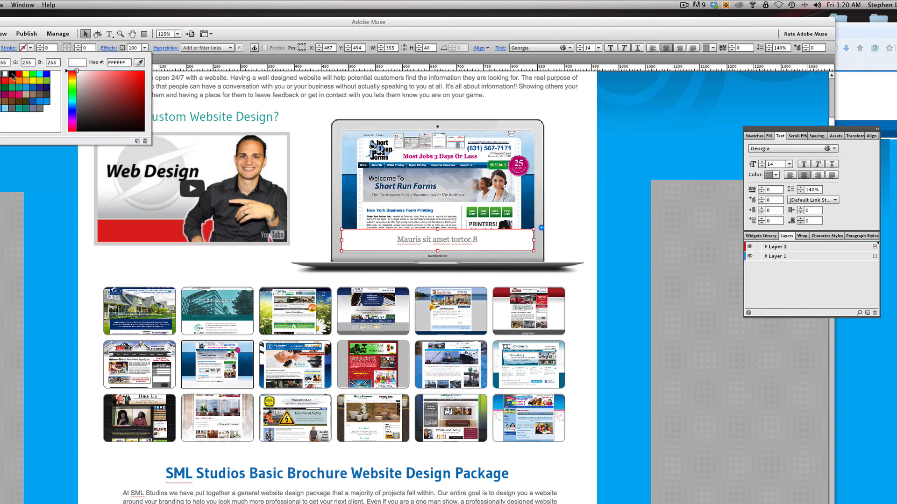
click(12, 74)
double_click(451, 239)
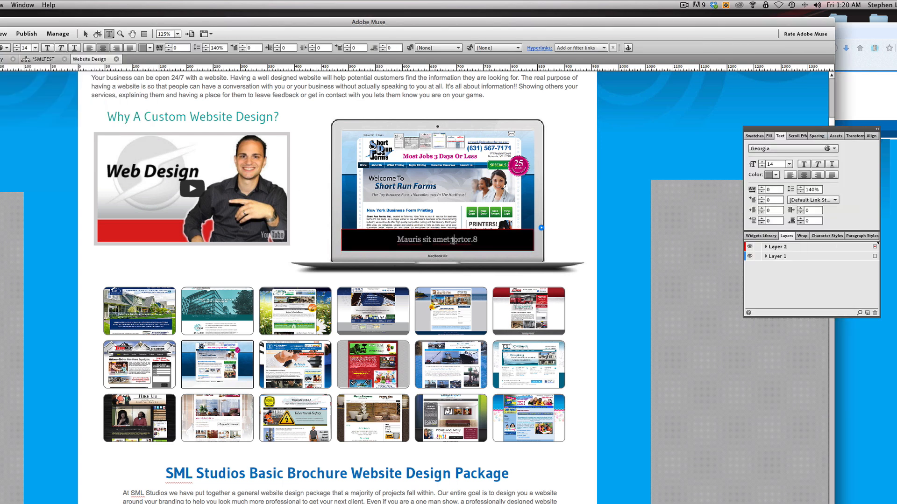
triple_click(452, 240)
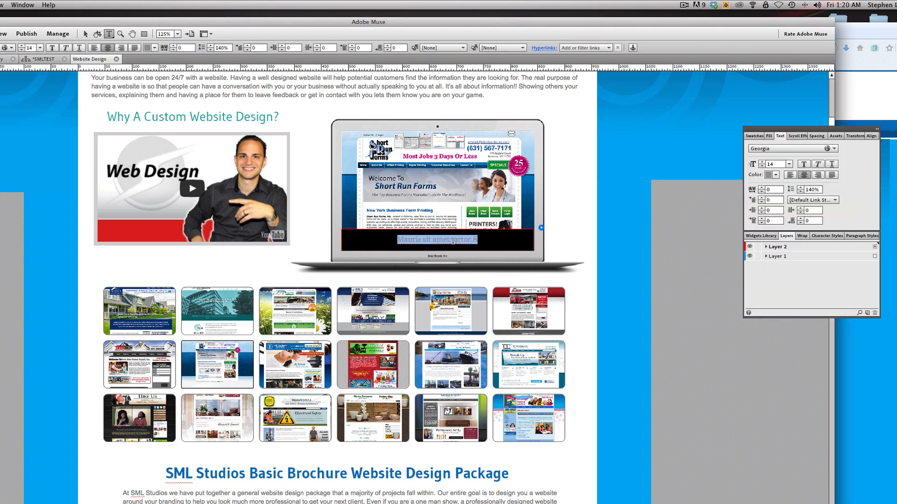
text(www.)
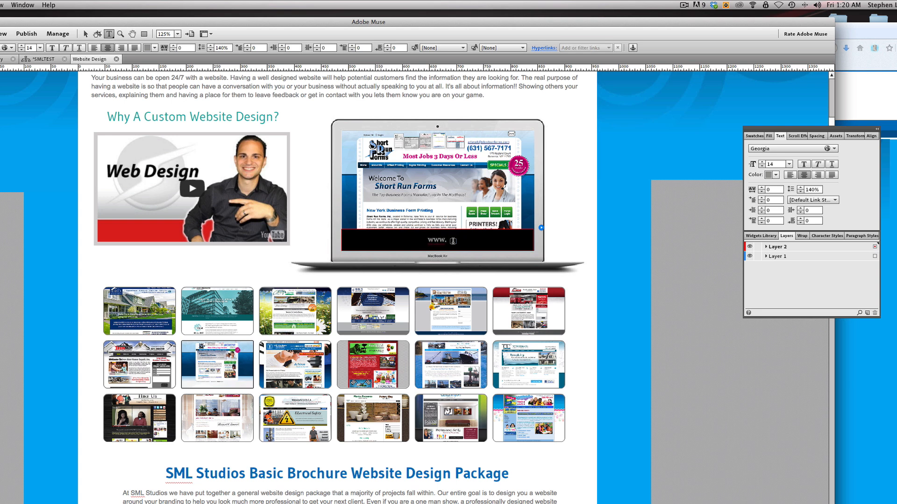
text(grahicdesigntips.com)
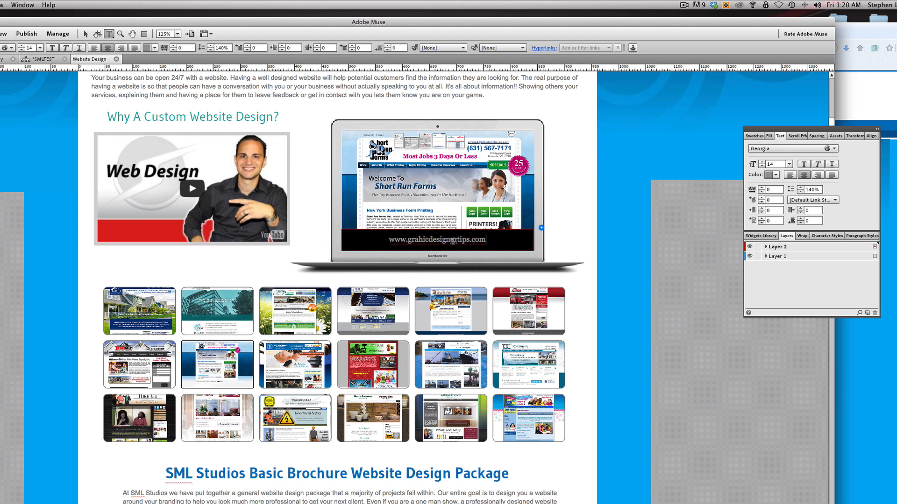
- Color the caption's whole text white (RGB 255, 255, 255)
triple_click(452, 241)
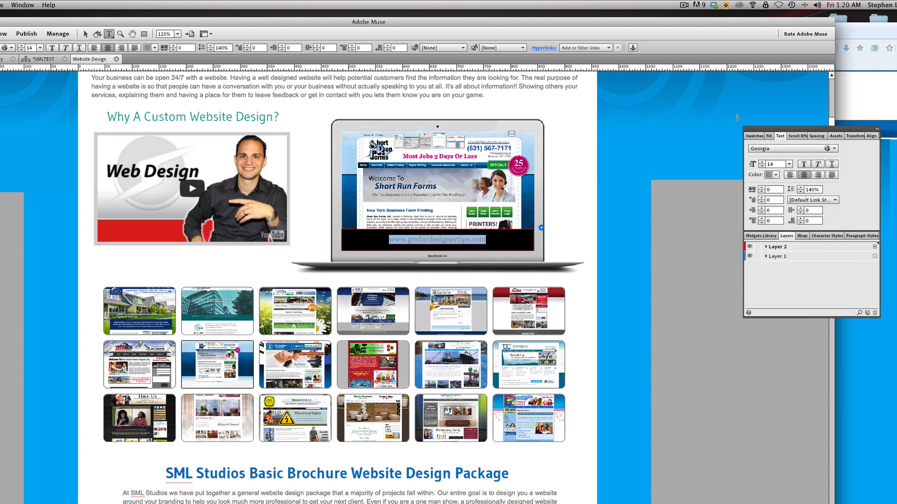
click(775, 175)
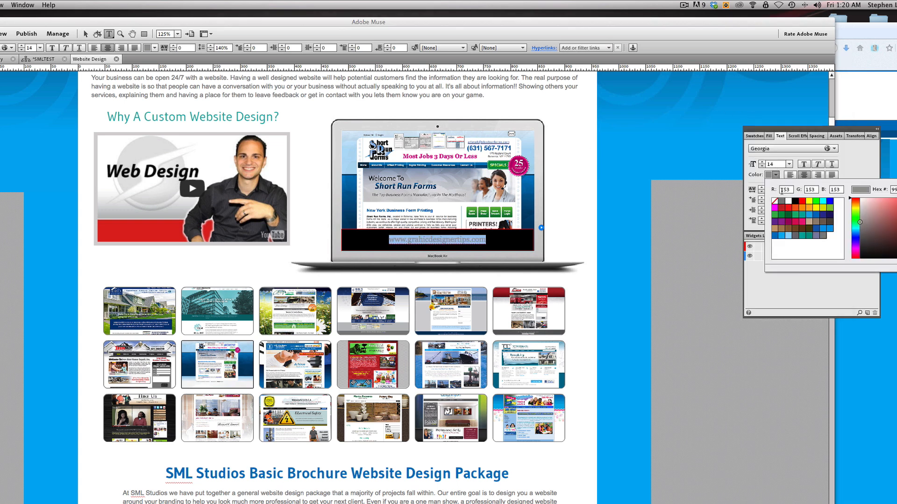
click(790, 204)
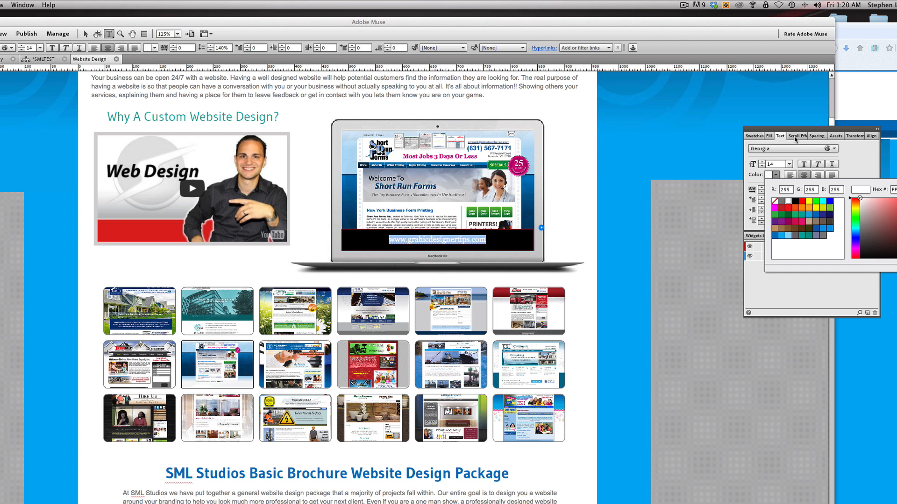
click(852, 152)
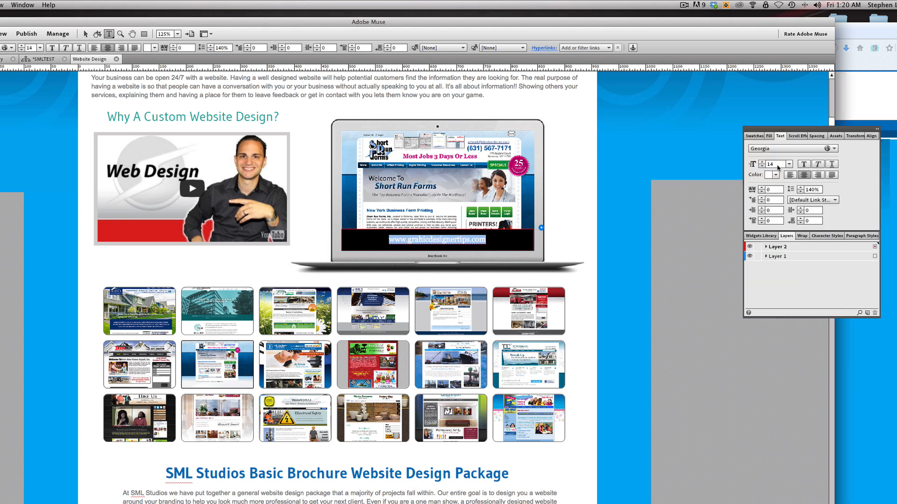
- Increase the caption's text size to 19
click(761, 162)
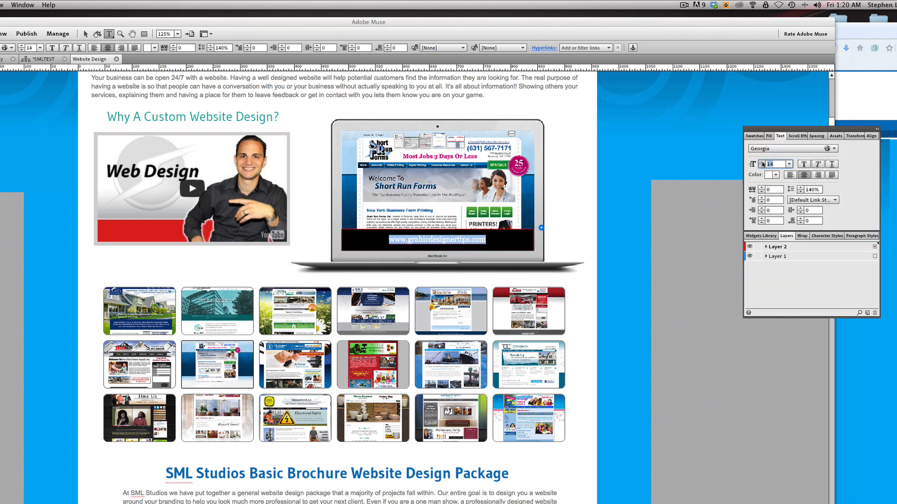
click(762, 162)
click(762, 162)
click(762, 162)
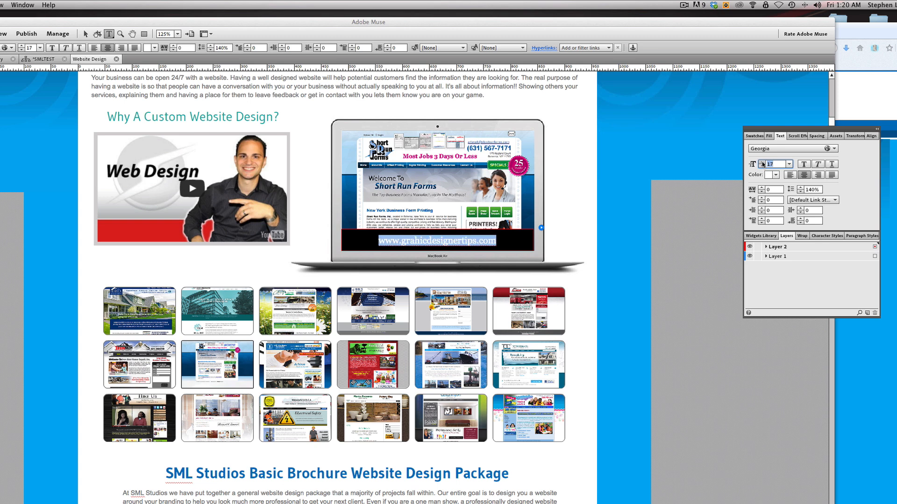
click(761, 162)
click(761, 163)
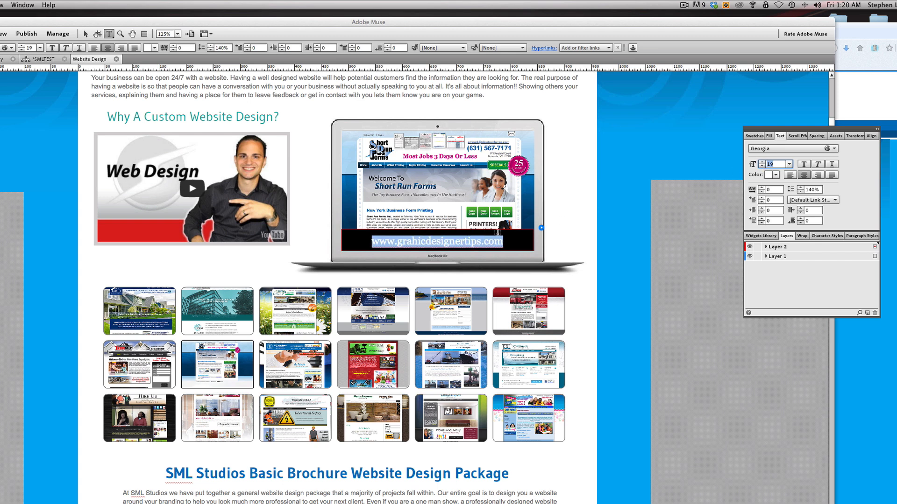
click(477, 246)
triple_click(481, 243)
key(super+c)
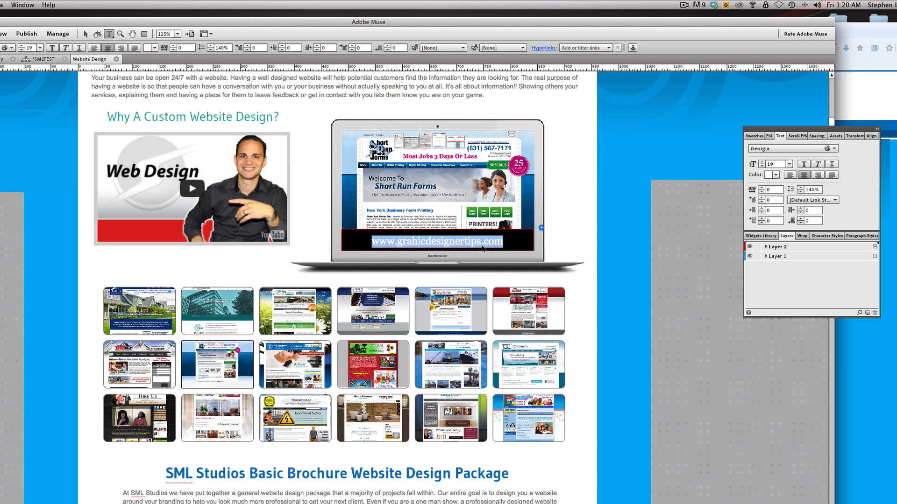
click(592, 48)
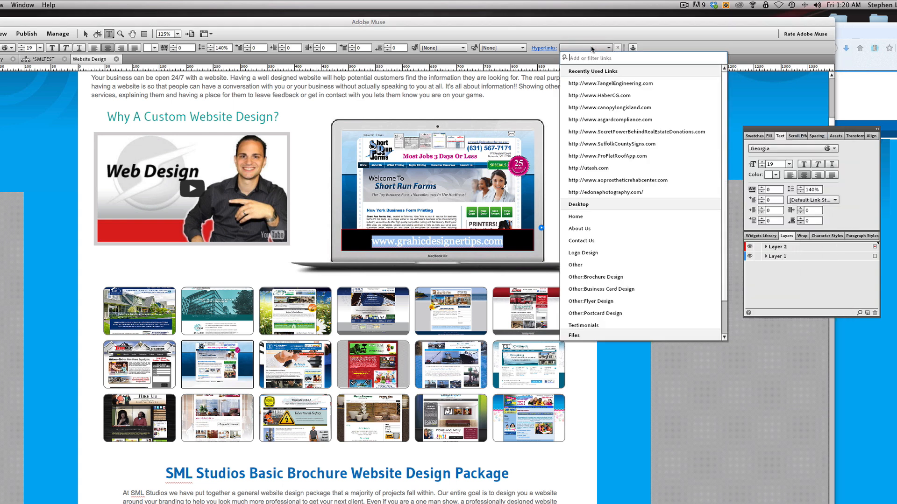
key(super+v)
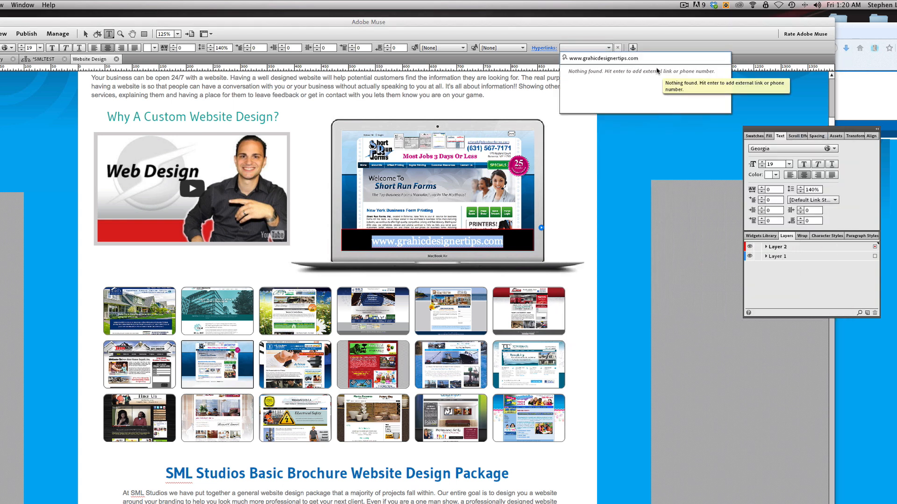
key(Return)
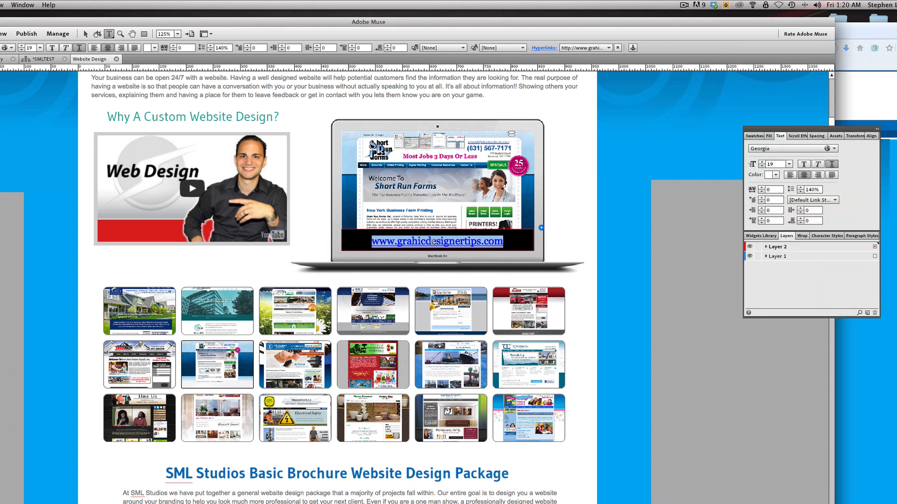
- Recolor the linked caption text white (RGB 255, 255, 255) and deselect the caption
click(433, 241)
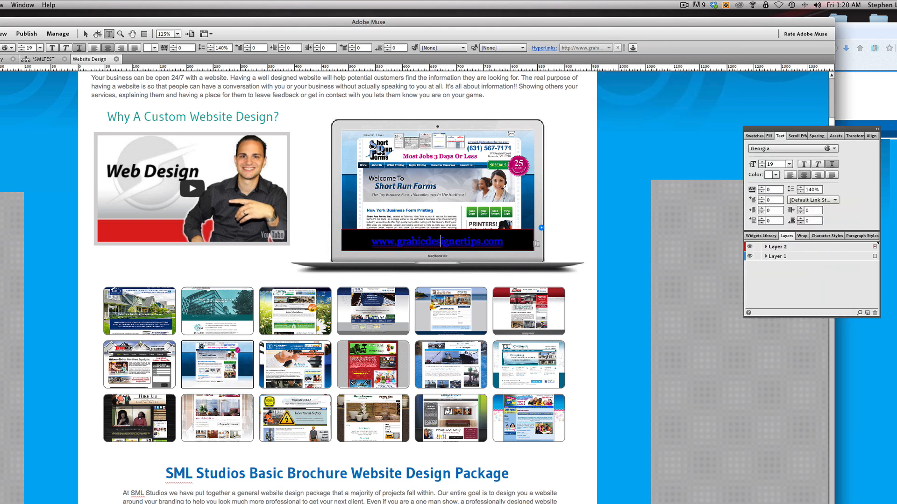
double_click(482, 241)
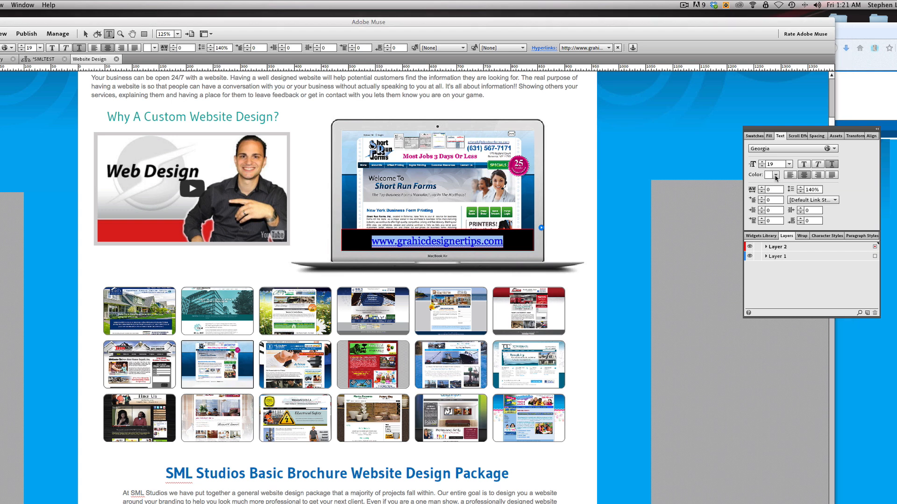
click(775, 176)
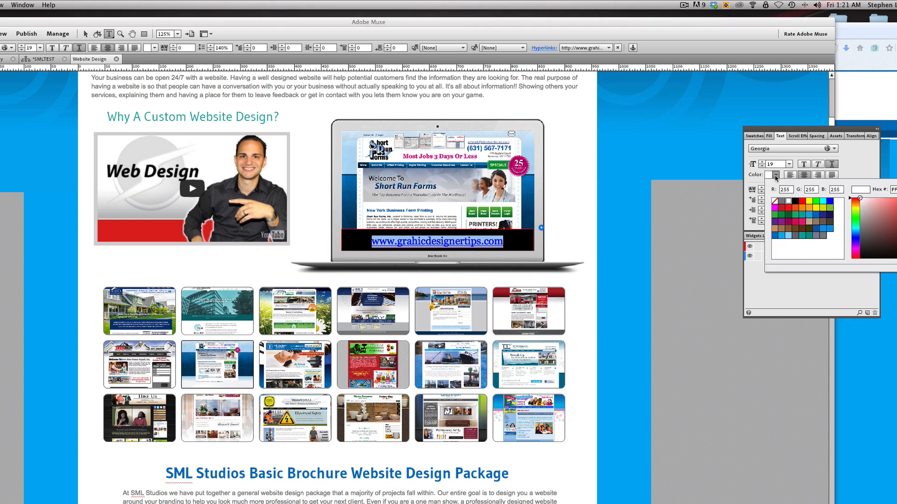
click(789, 204)
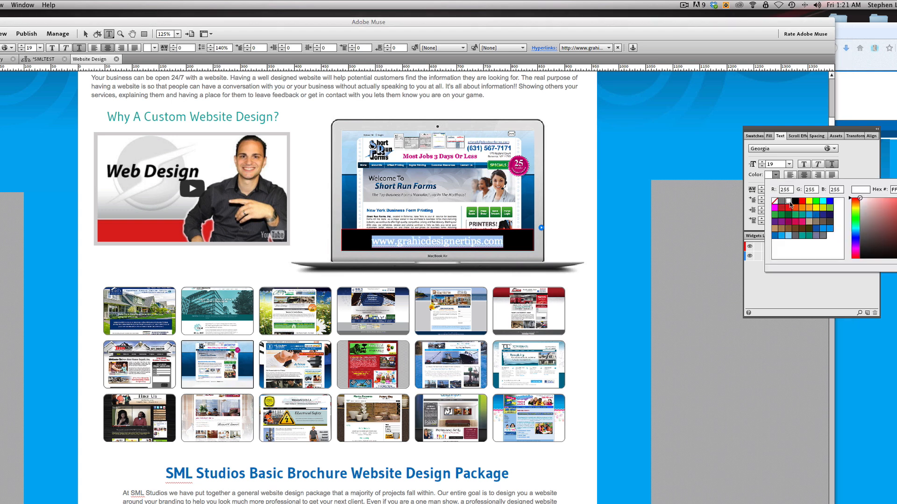
click(869, 151)
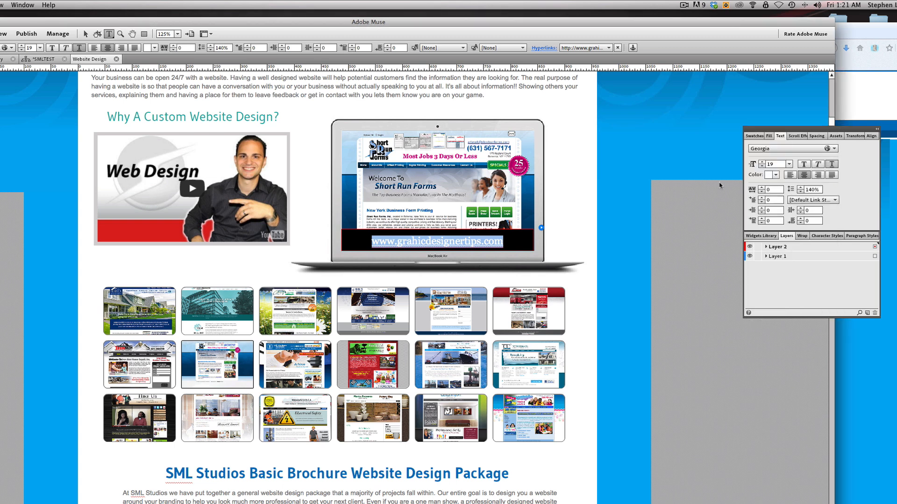
click(658, 217)
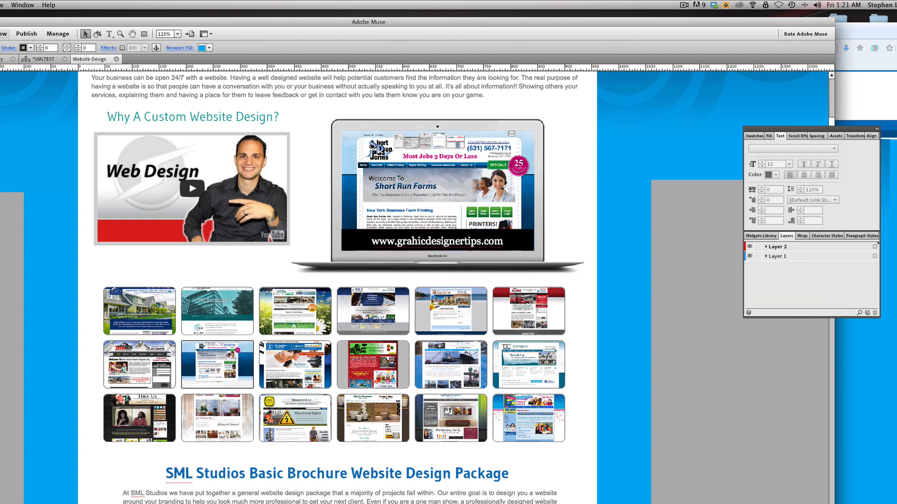
- Preview the Website Design page in the browser and check the hero image and caption for several thumbnails, including the Short Run Forms one
click(74, 5)
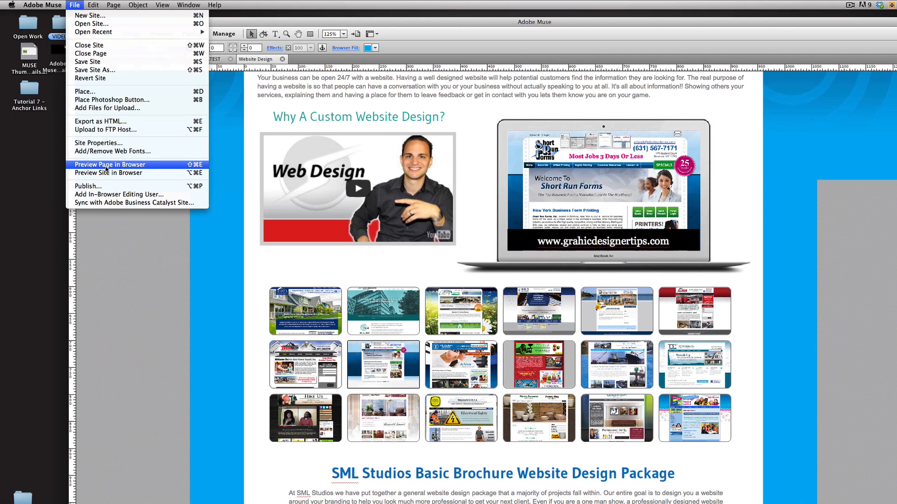
click(106, 167)
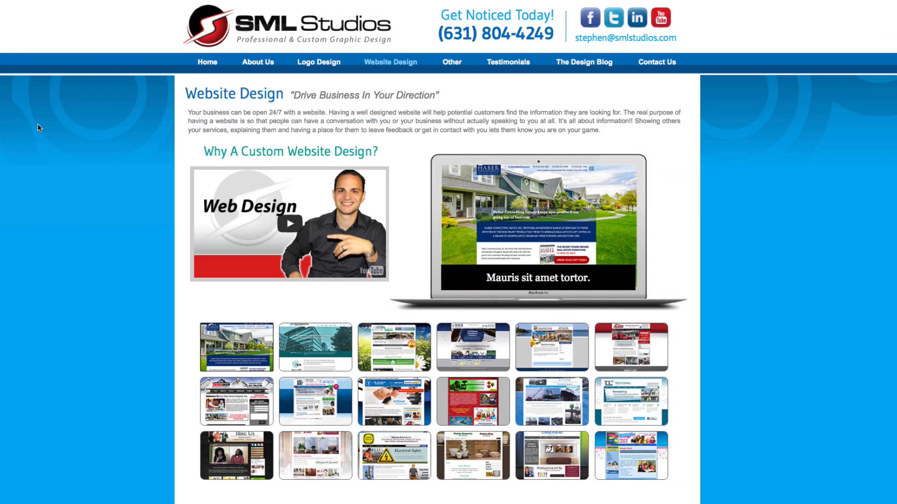
click(405, 358)
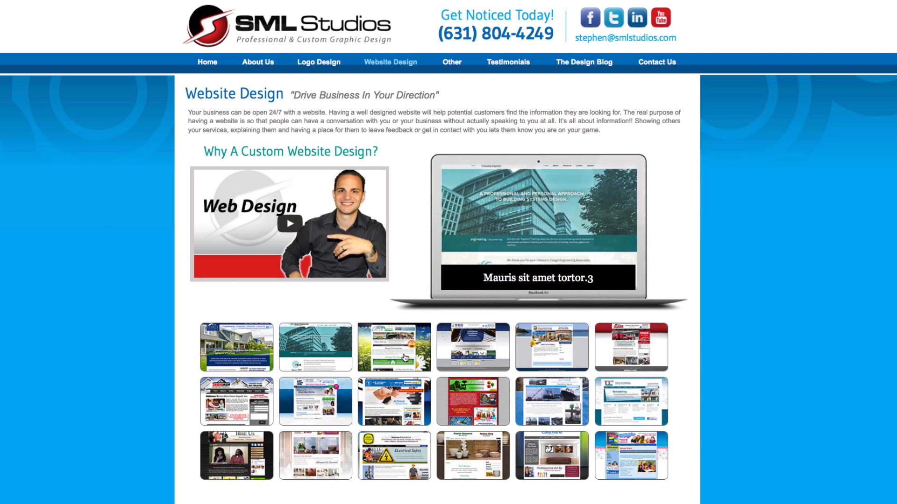
click(482, 354)
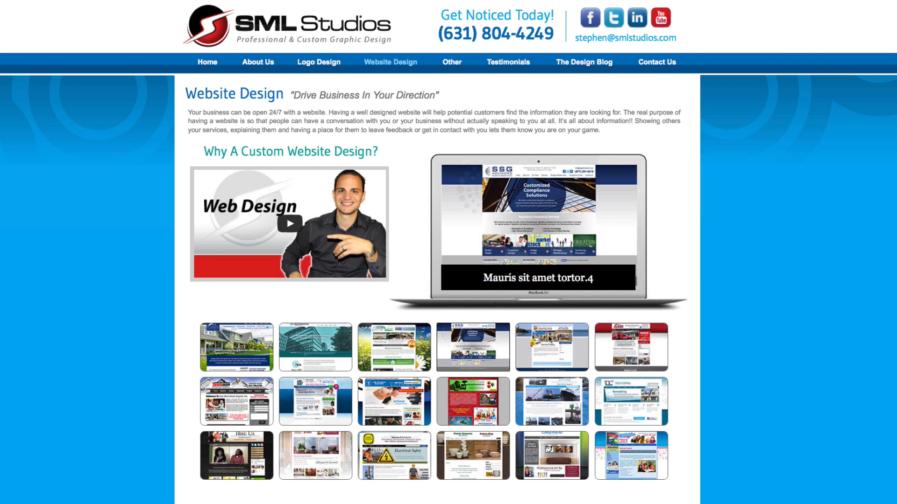
click(554, 352)
click(635, 349)
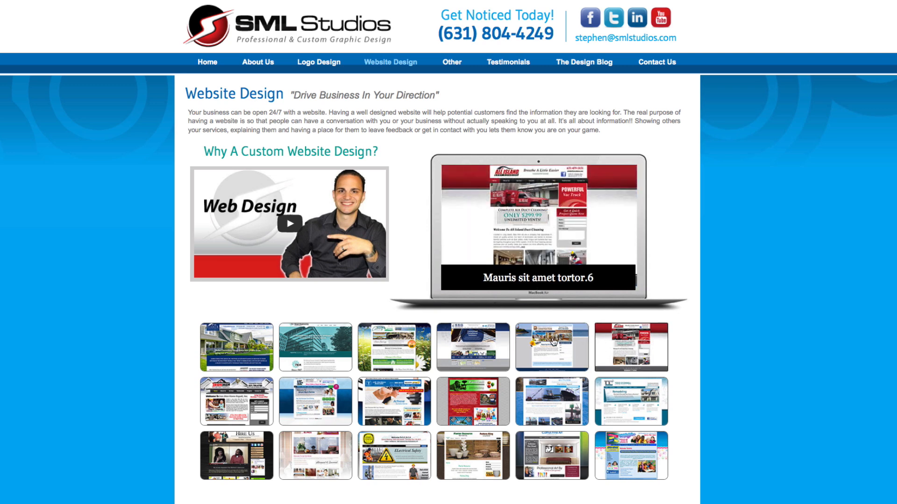
click(395, 394)
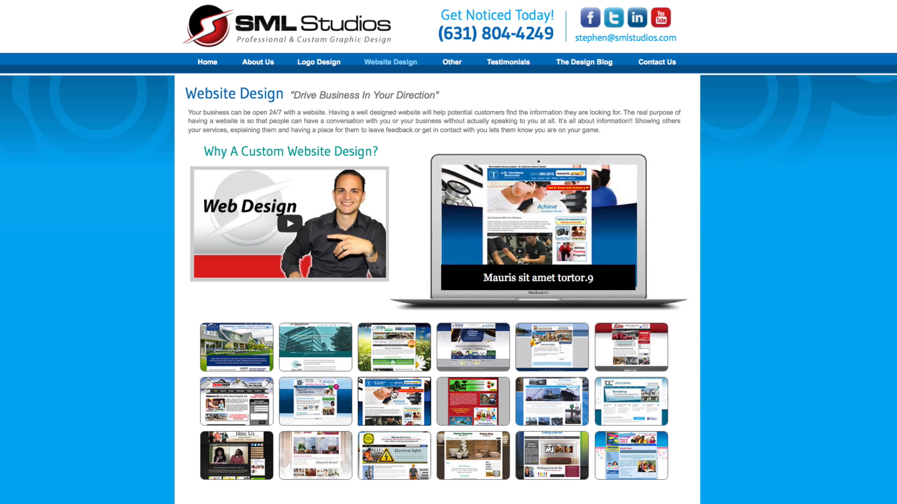
click(314, 392)
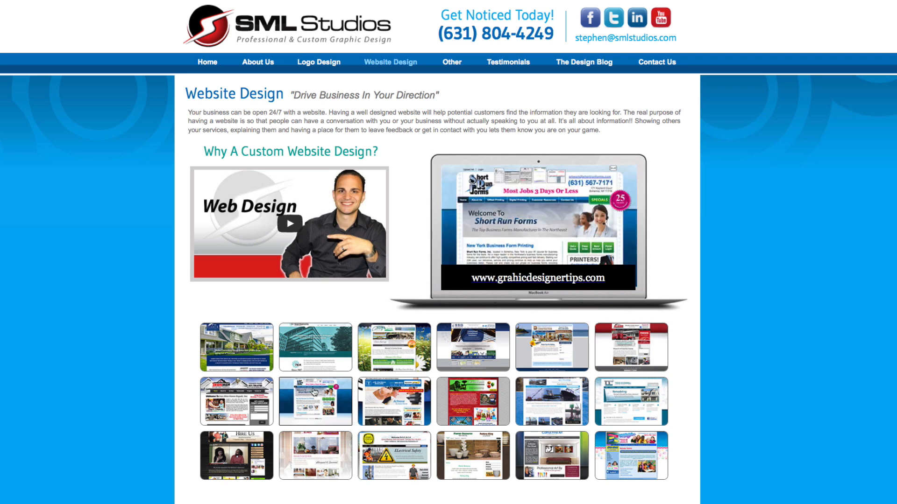
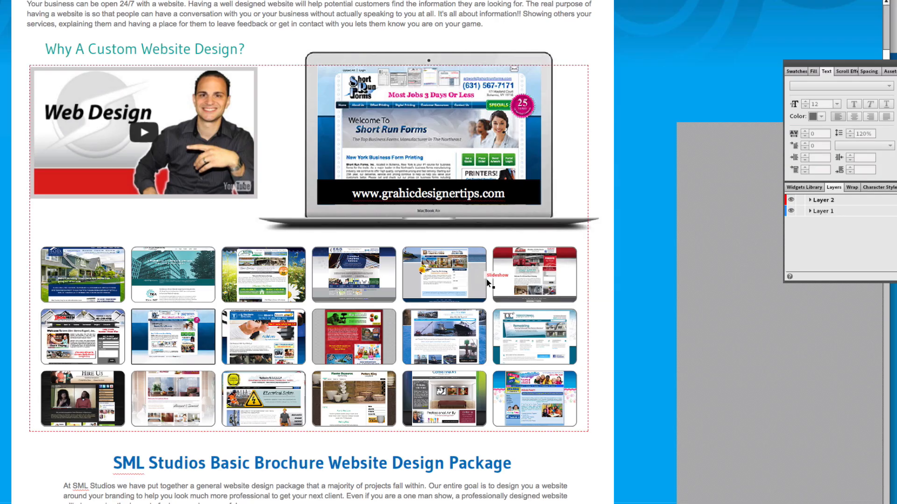
- Review the thumbnail slideshow's options, including the available transition types
click(508, 275)
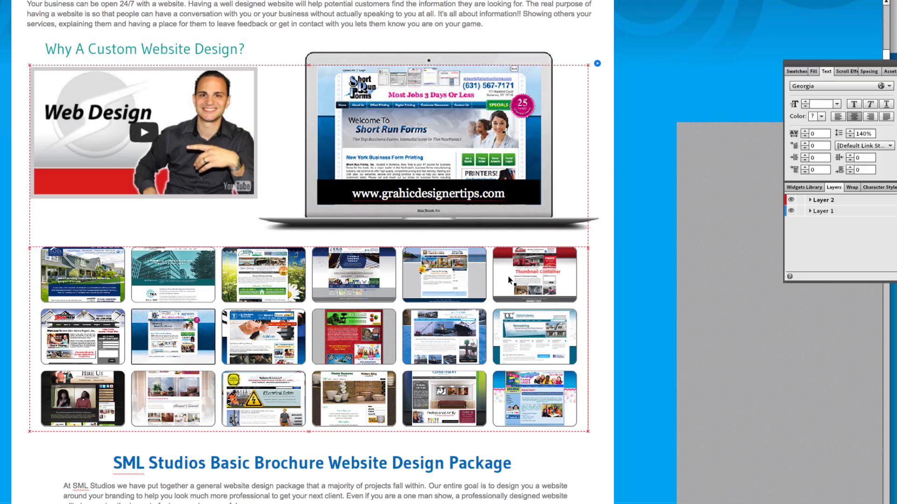
click(539, 272)
click(599, 246)
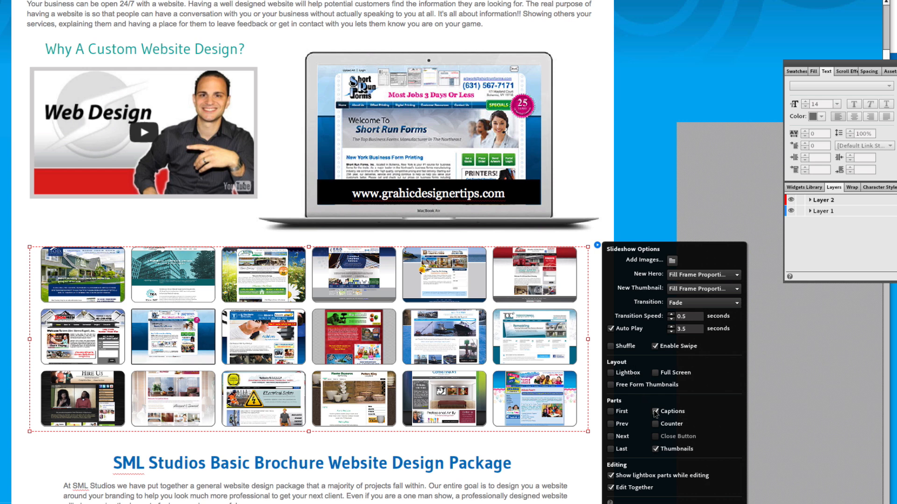
click(691, 304)
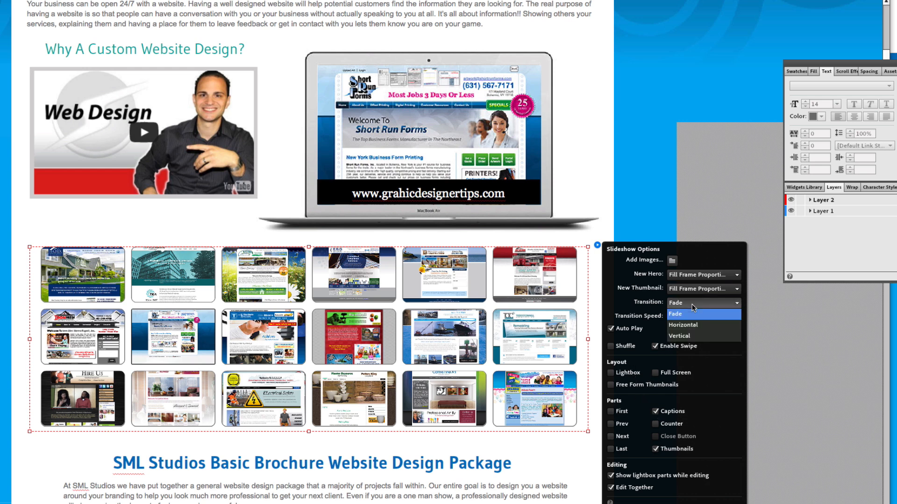
click(705, 326)
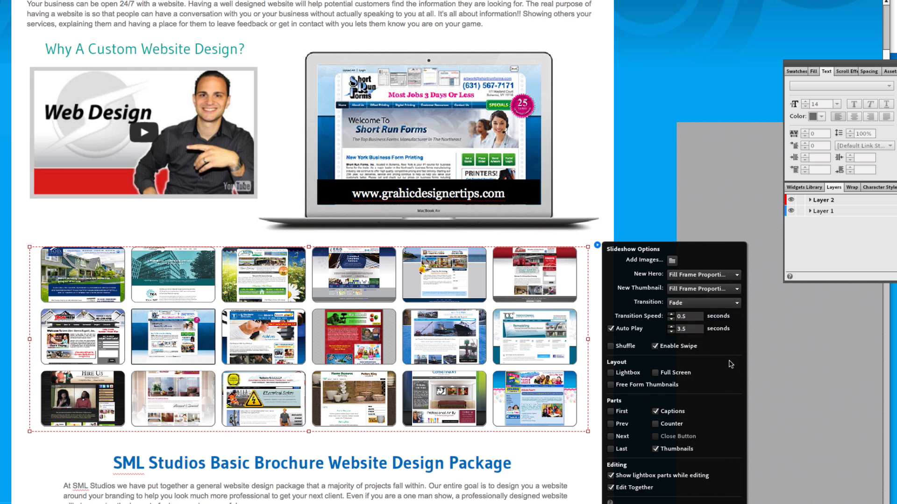
click(695, 171)
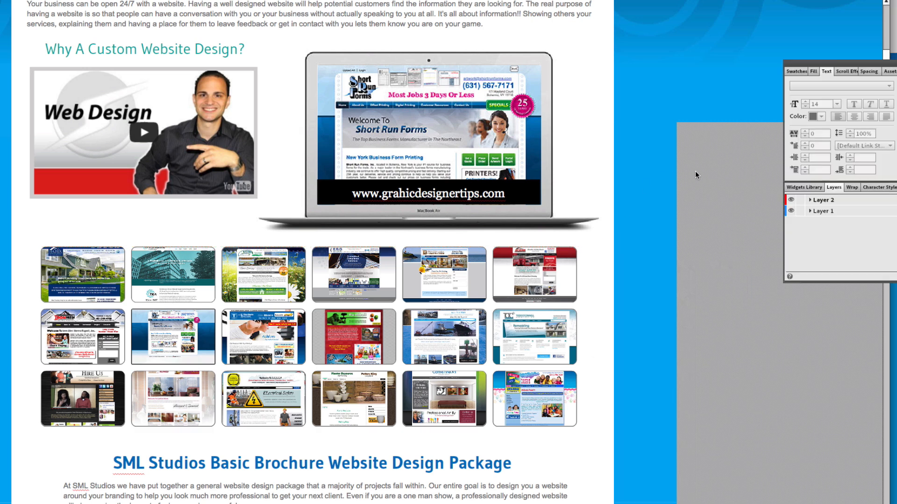